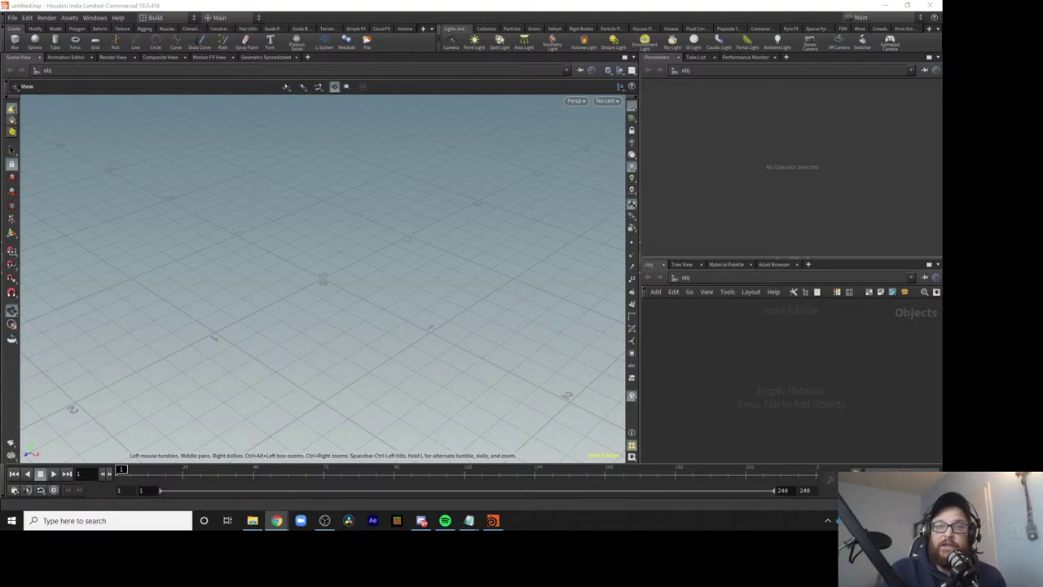
key("alt+Tab")
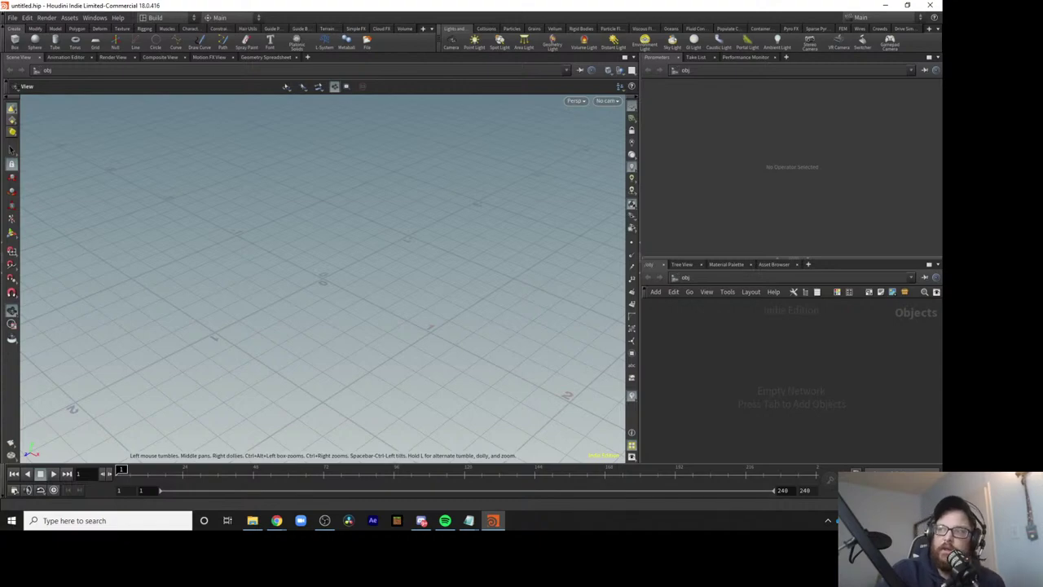
key("alt+Tab")
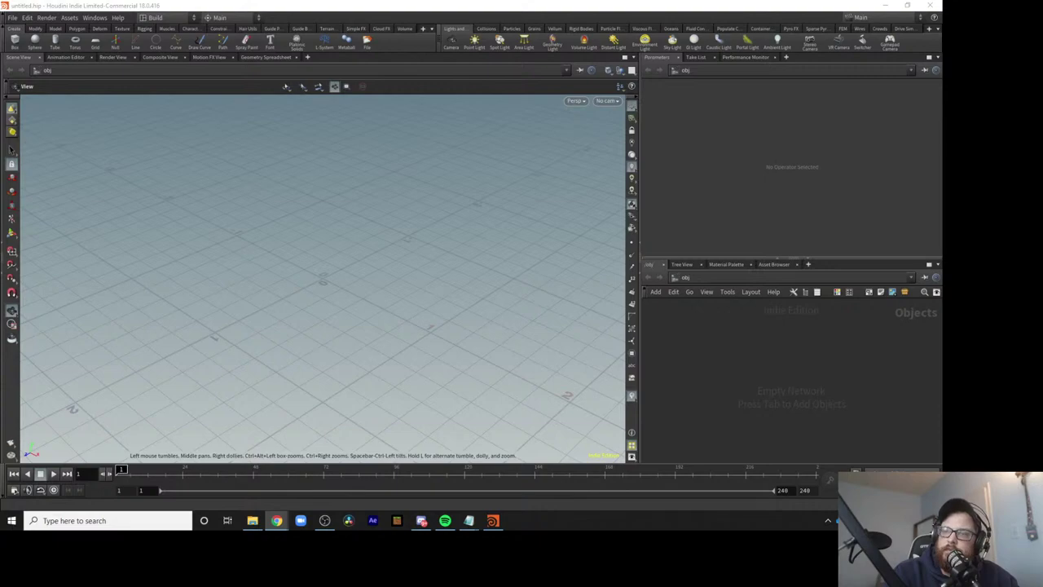
key("alt+Tab")
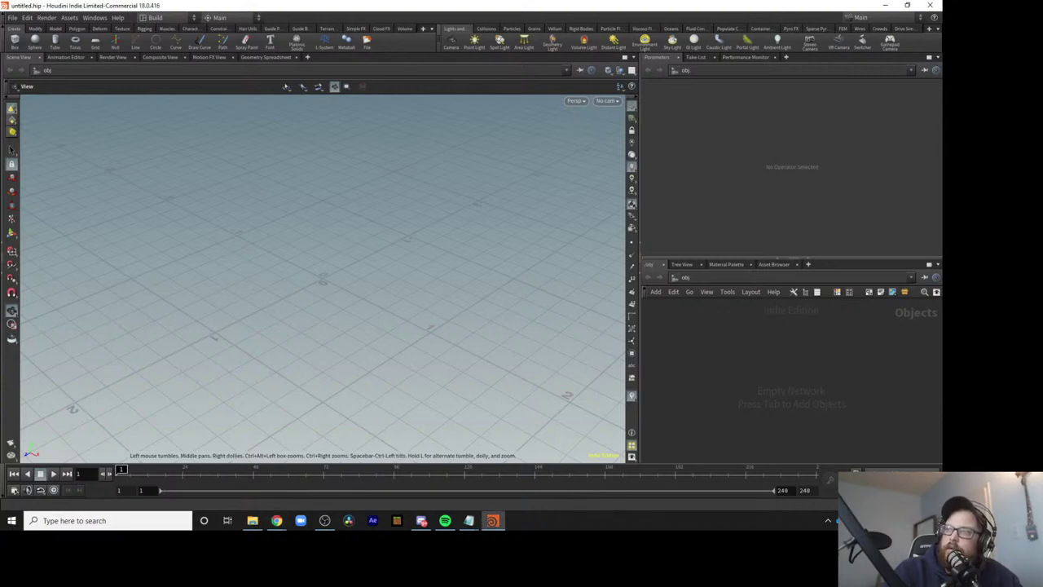
key("alt+Tab")
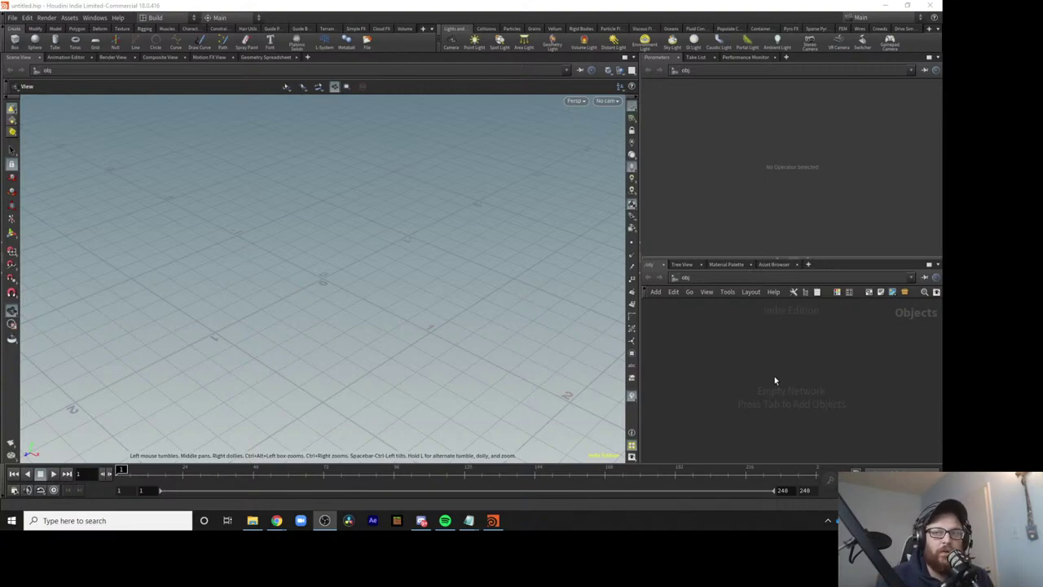
left_click(803, 383)
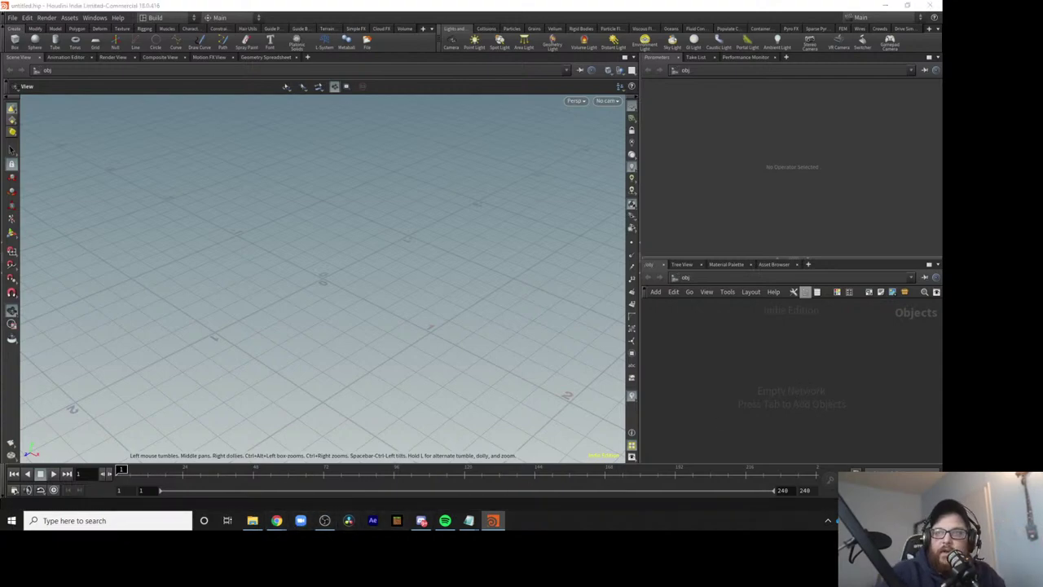
Switch to the web browser and view Lite-Brite reference images, enlarging the Classic Lite-Brite retro activity toy picture.
key("alt+Tab")
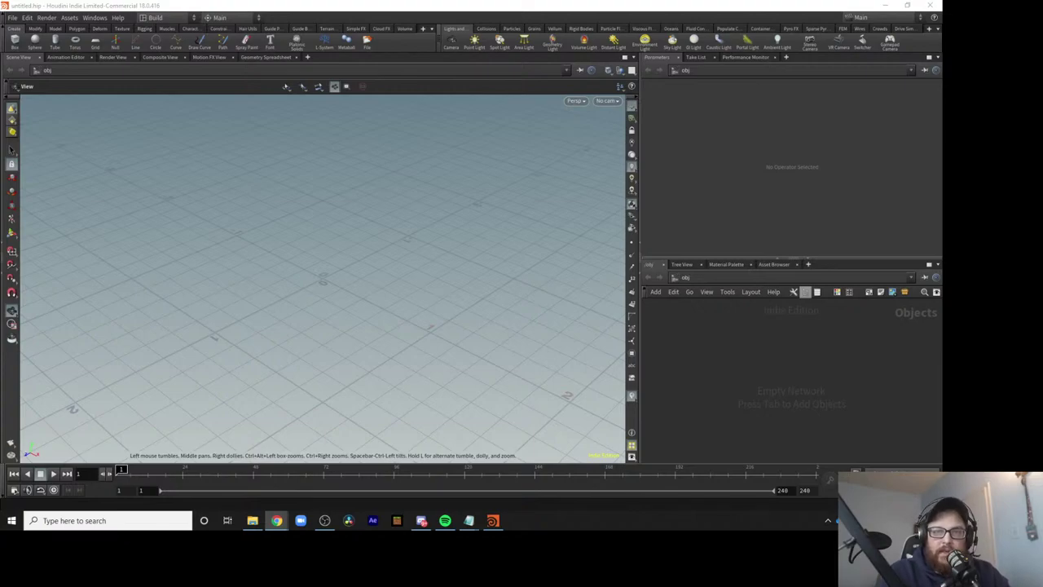
left_click_drag(937, 135, 196, 4)
left_click(592, 231)
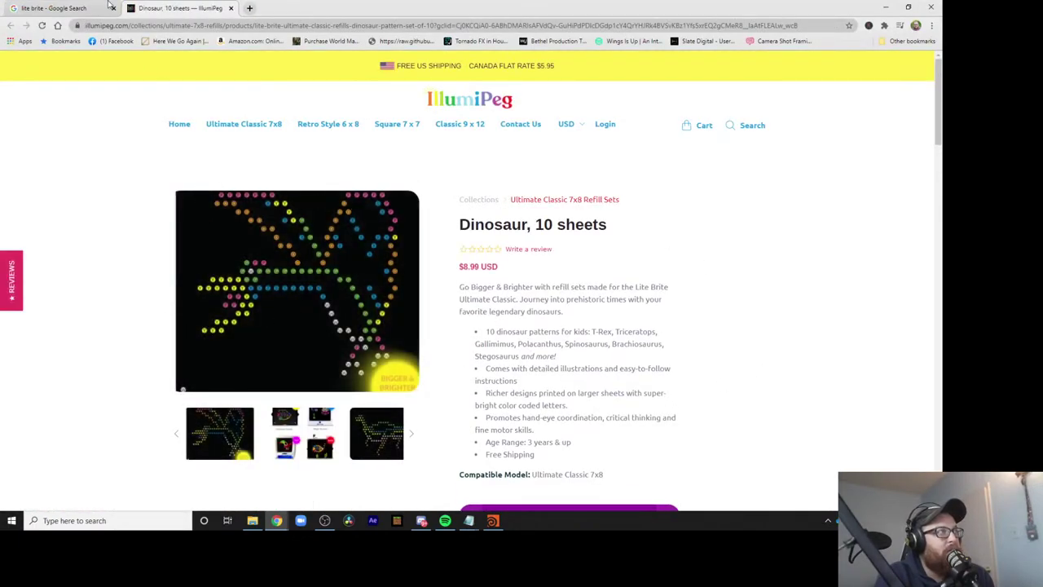
key("ctrl+shift+Tab")
scroll(401, 372, "down", 2)
scroll(402, 372, "down", 1)
left_click(262, 338)
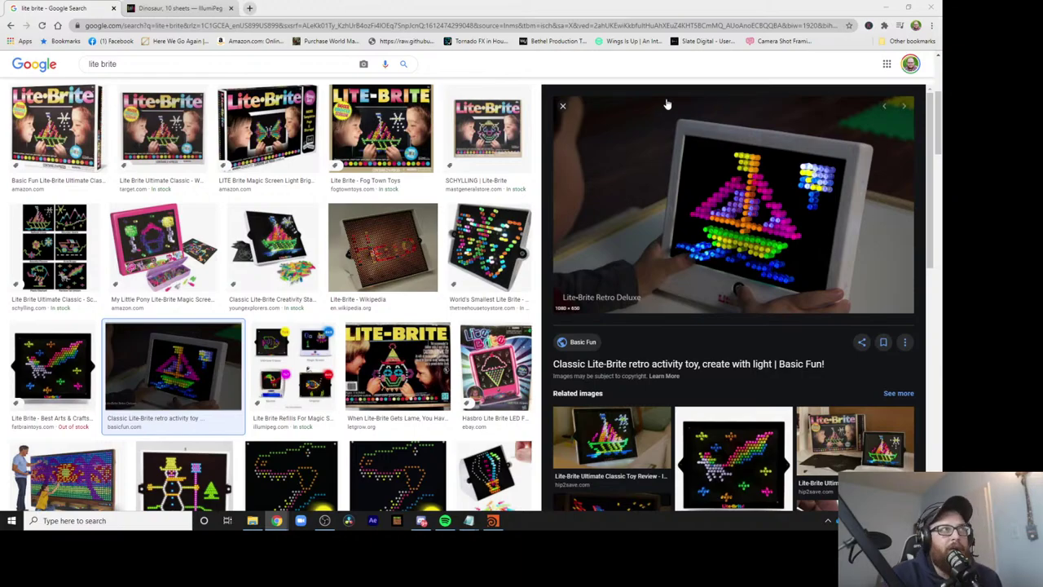
left_click(887, 7)
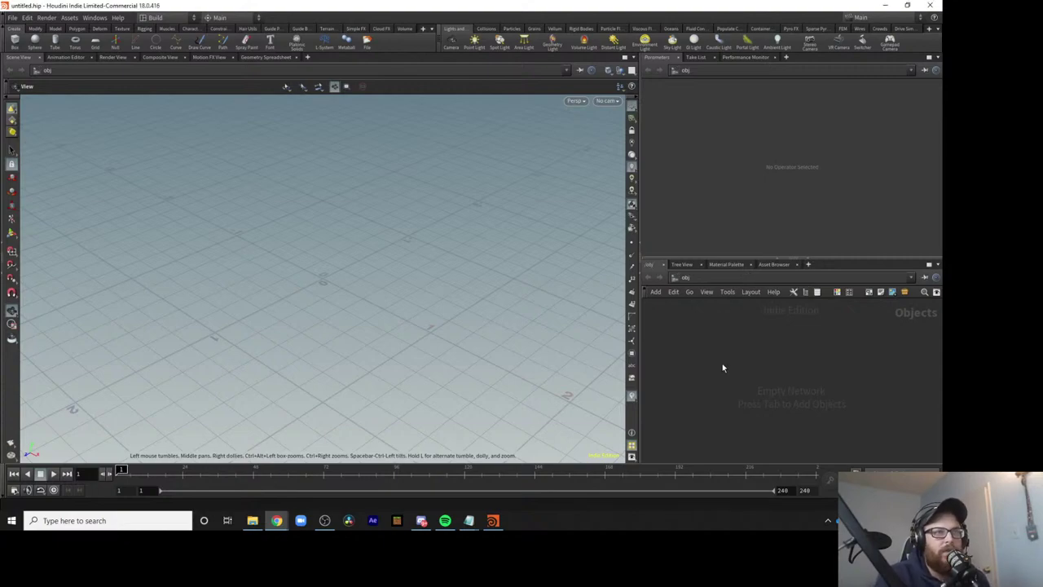
Add a Geometry object to the empty object network.
left_click(773, 424)
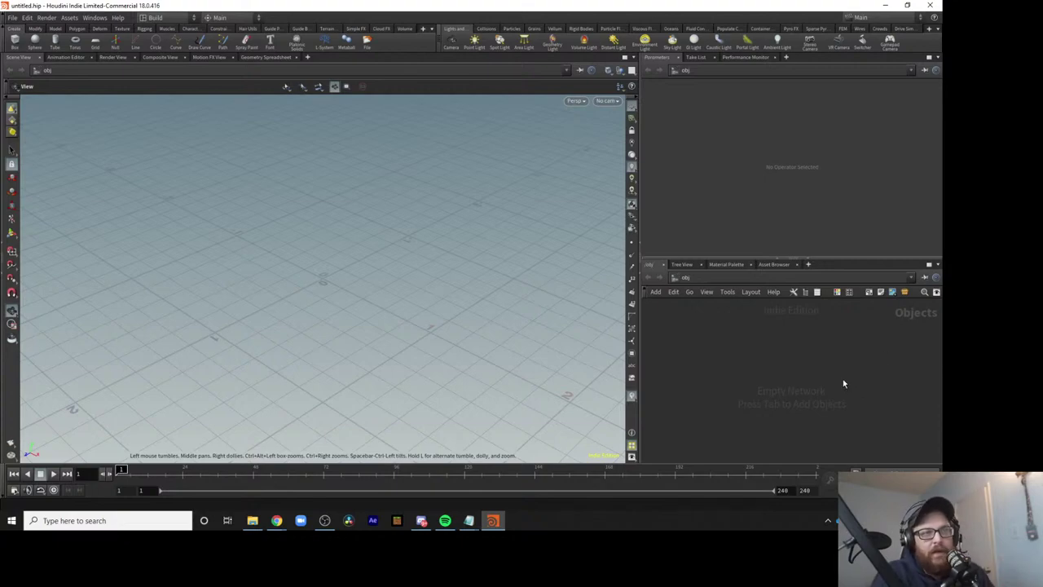
key("Tab")
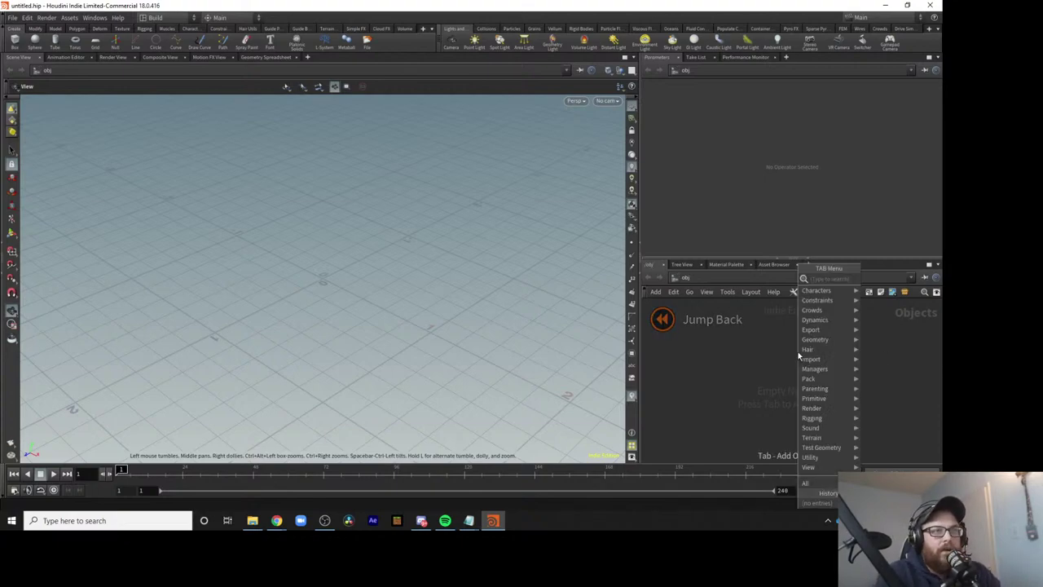
key("Escape")
key("Tab")
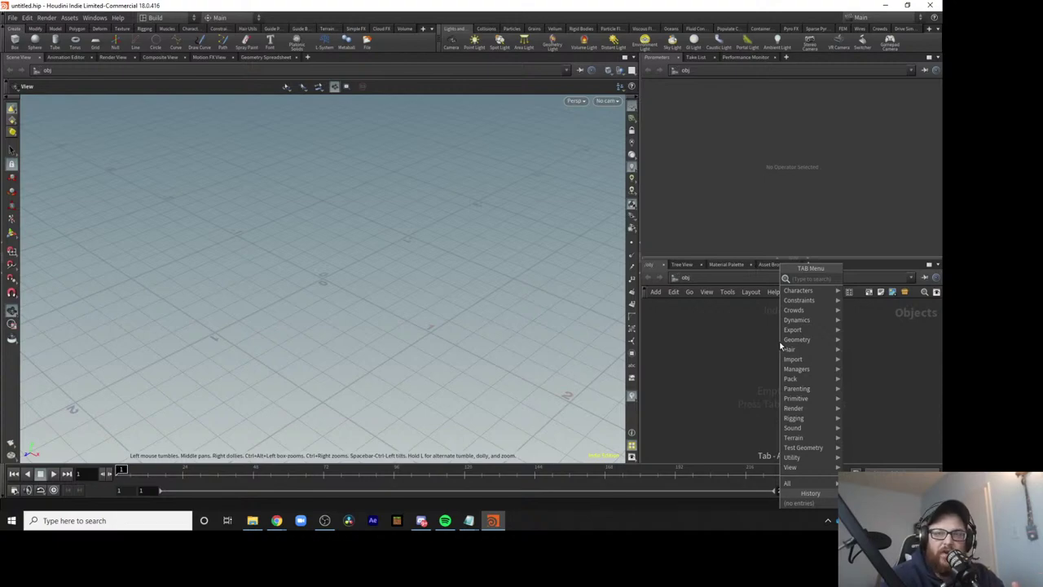
type("geo")
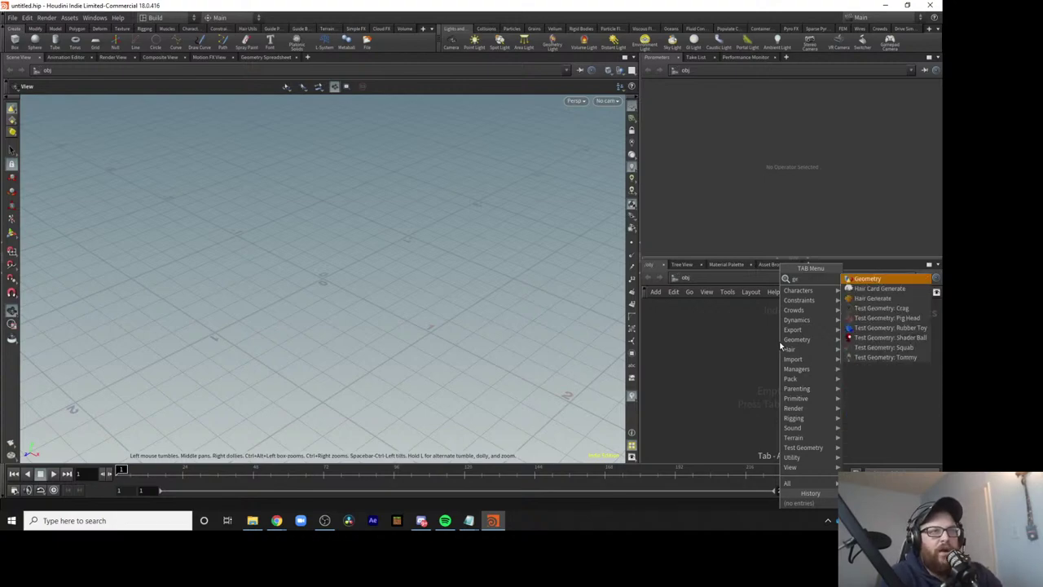
left_click(864, 279)
left_click(764, 369)
Rename the new Geometry node as Peg.
double_click(768, 356)
key("u")
left_click(781, 360)
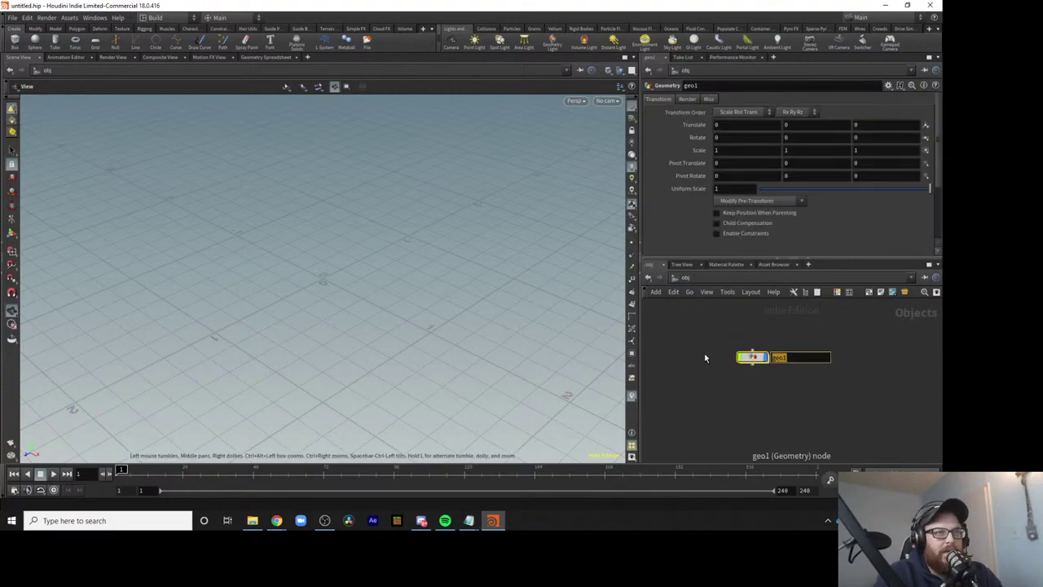
type("Peg")
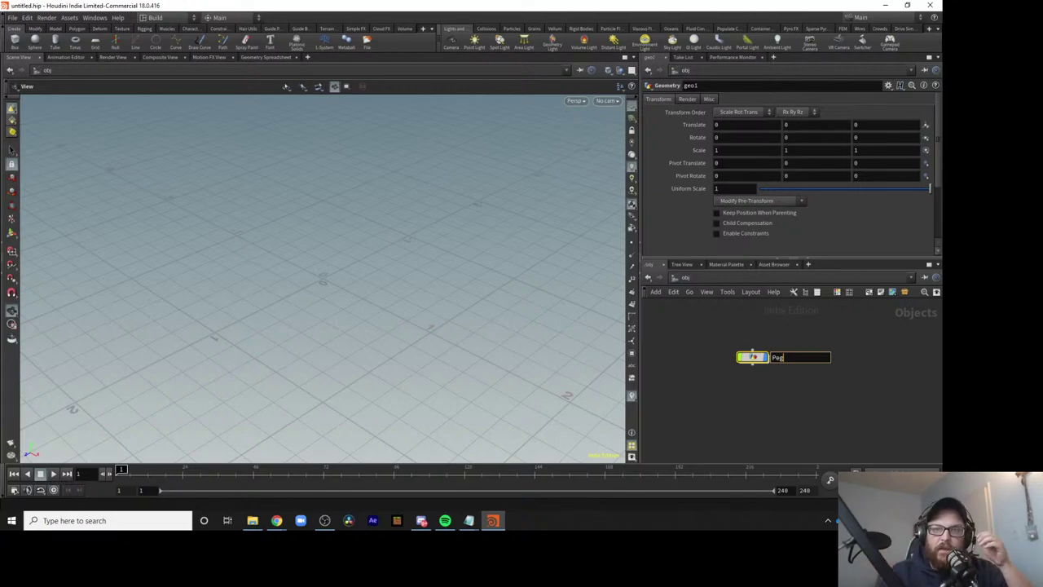
key("alt+Tab")
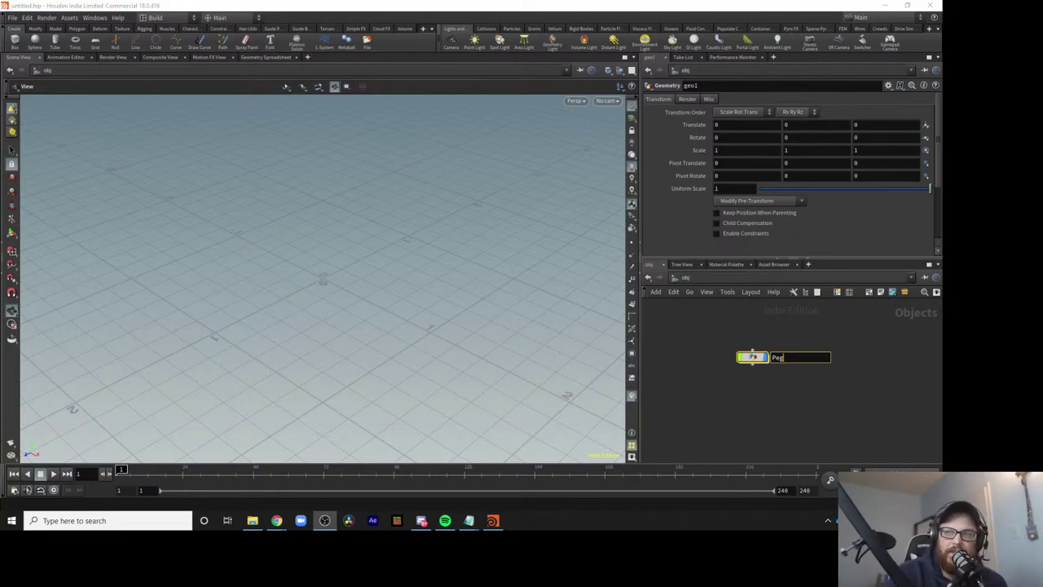
key("alt+Tab")
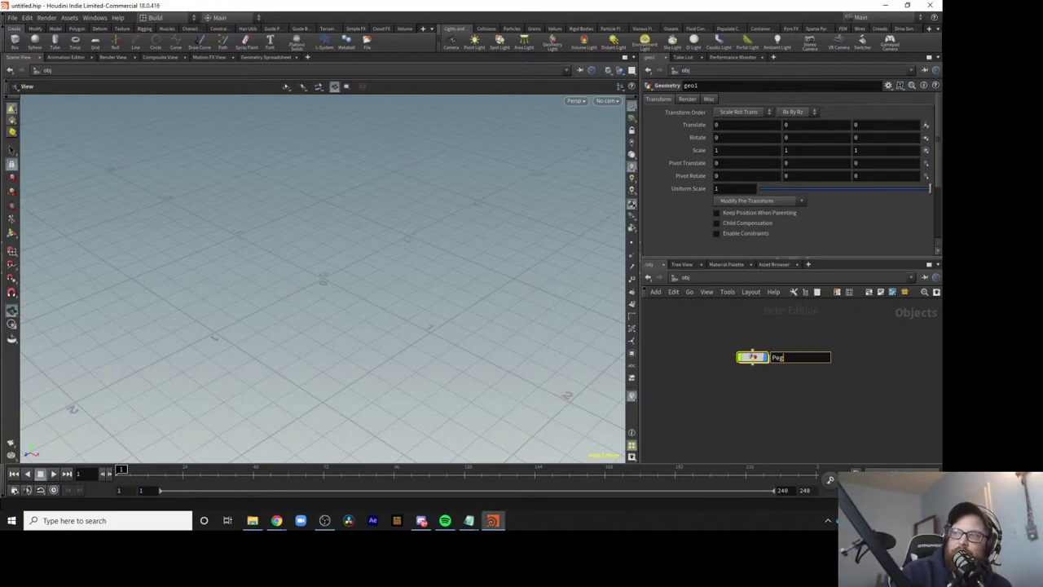
key("Return")
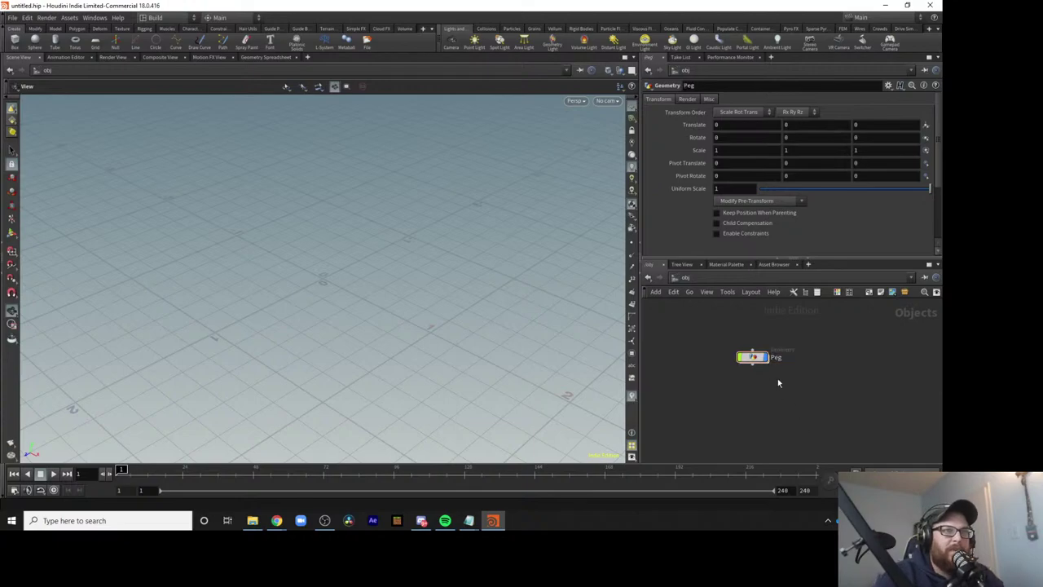
Enter the Peg object and add a Tube node to its network.
double_click(752, 357)
key("Tab")
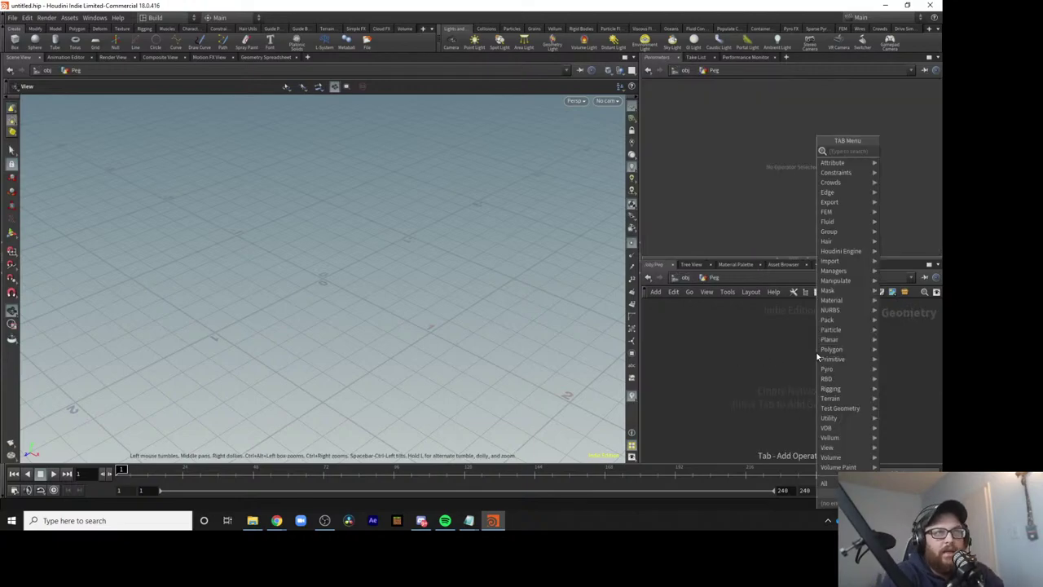
type("tube")
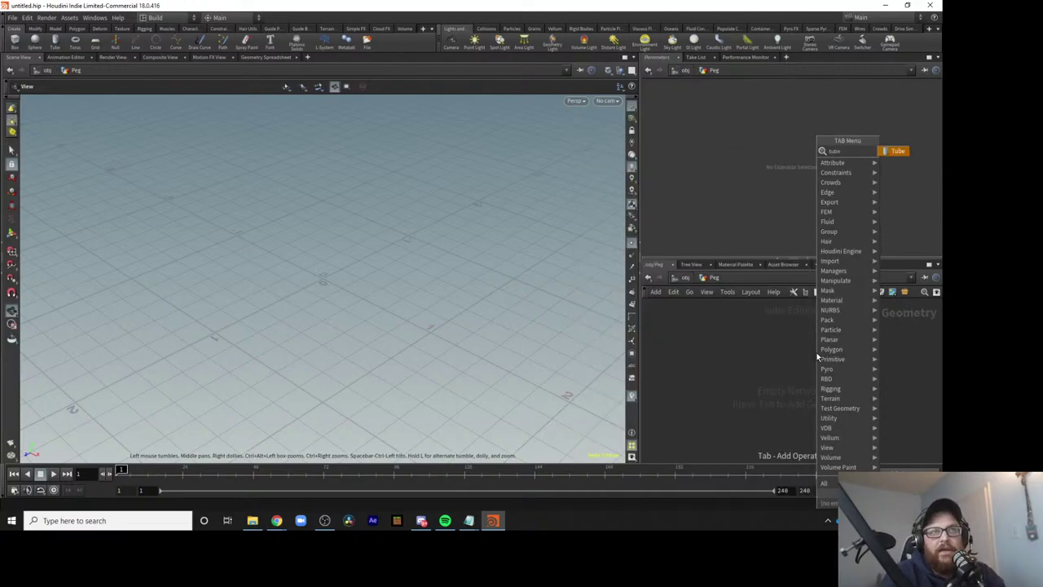
left_click(903, 152)
left_click(768, 361)
Set the tube's primitive type to Polygon, enable End Caps and set its columns to 6.
left_click(734, 99)
left_click(735, 112)
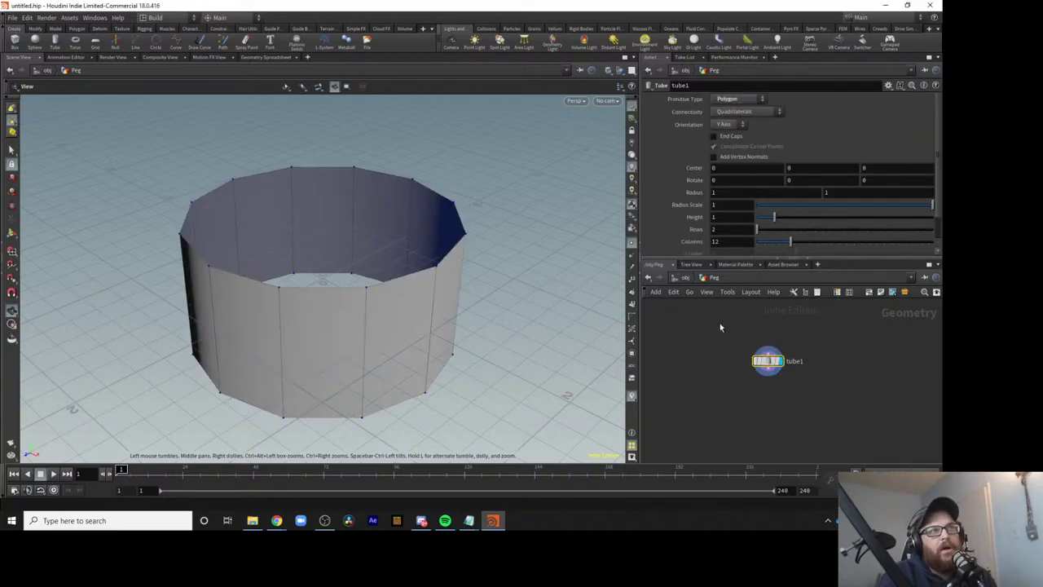
left_click(732, 137)
left_click(717, 241)
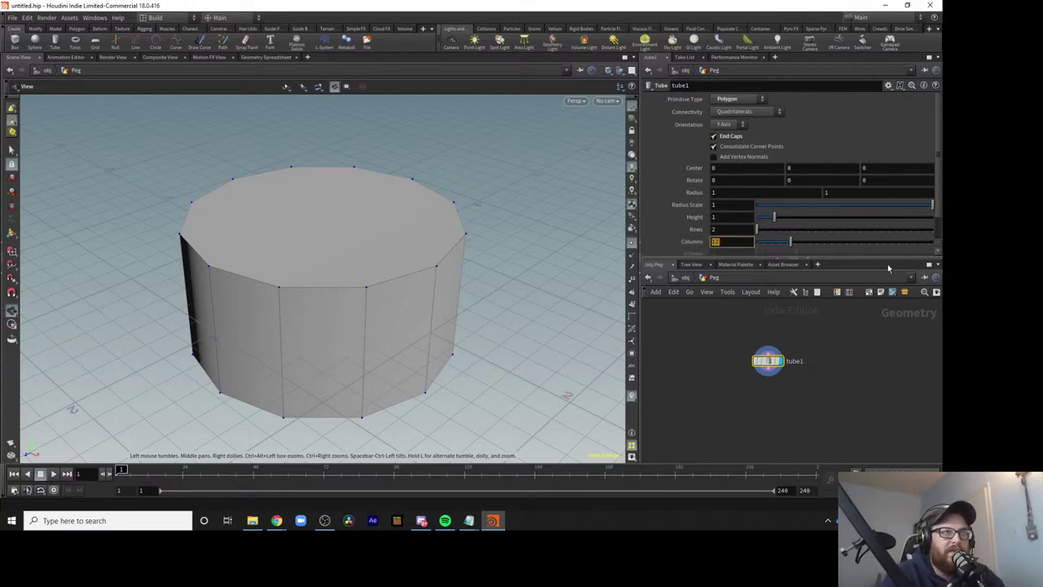
type("6")
key("Return")
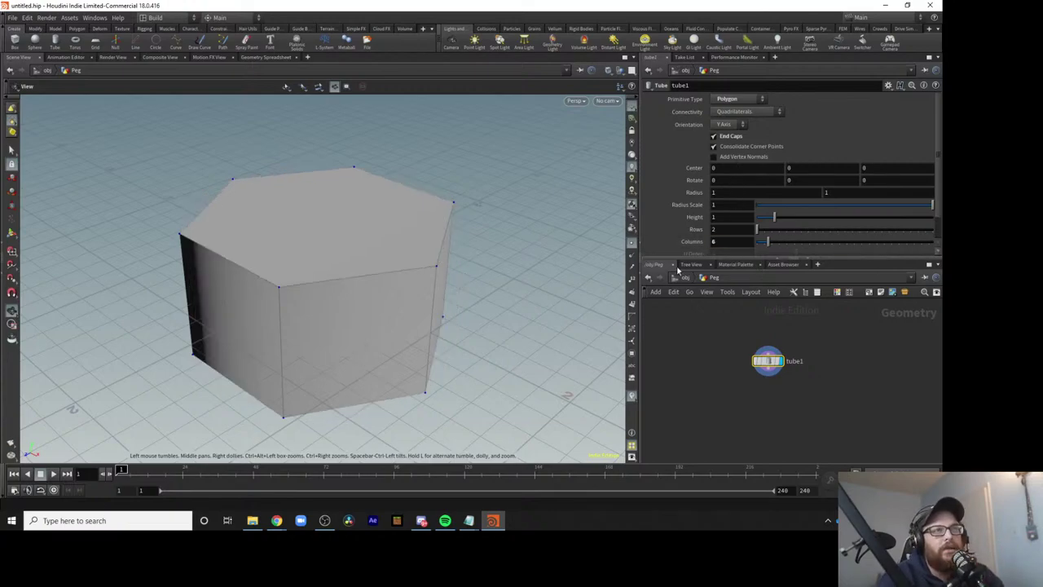
Try to drive the tube's Center Y from its radius scale with the expression ch("radscale")/2.
scroll(486, 318, "down", 10)
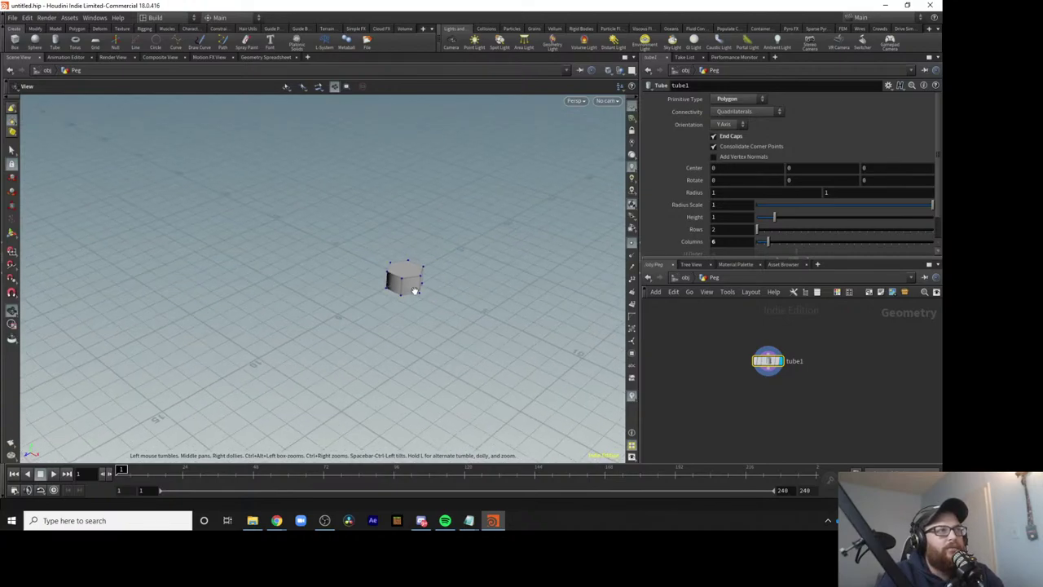
mouse_move(344, 275)
left_mouse_down()
mouse_move(404, 267)
mouse_move(336, 272)
left_mouse_up()
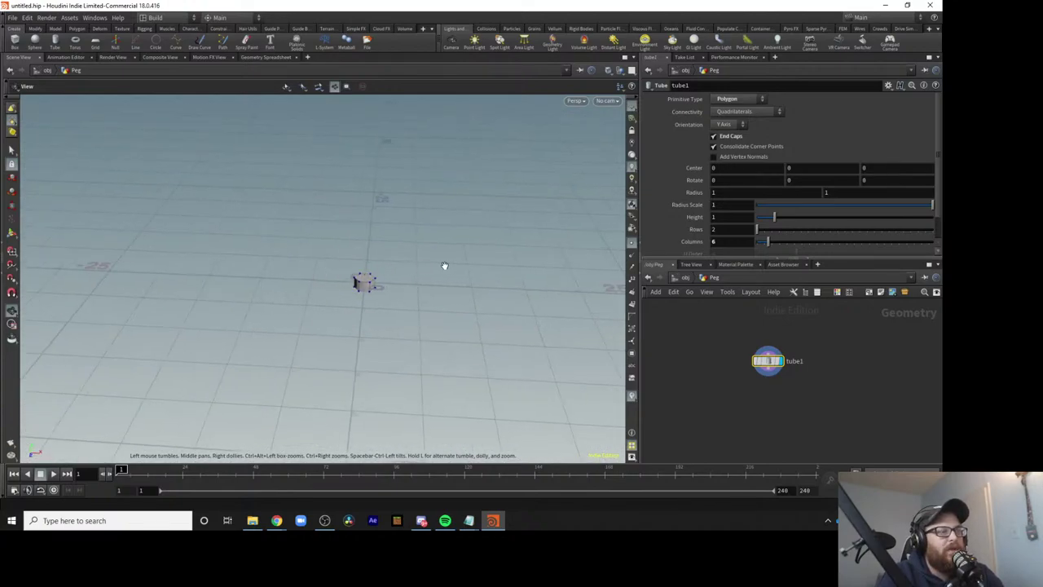
left_click_drag(403, 264, 582, 275)
left_click_drag(370, 268, 449, 261)
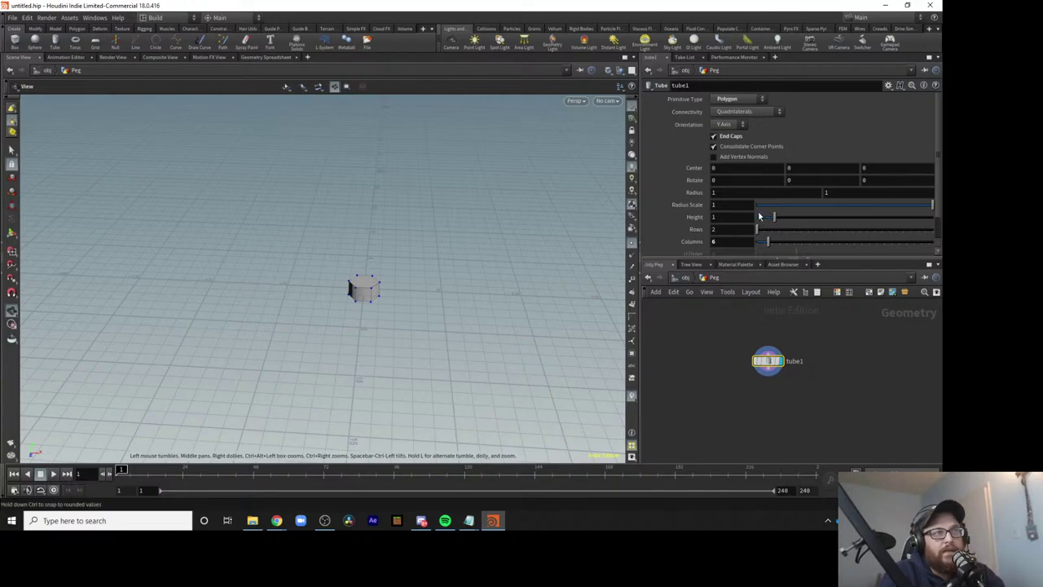
right_click_drag(348, 317, 427, 308)
left_click_drag(432, 307, 442, 242)
right_click_drag(442, 242, 481, 269)
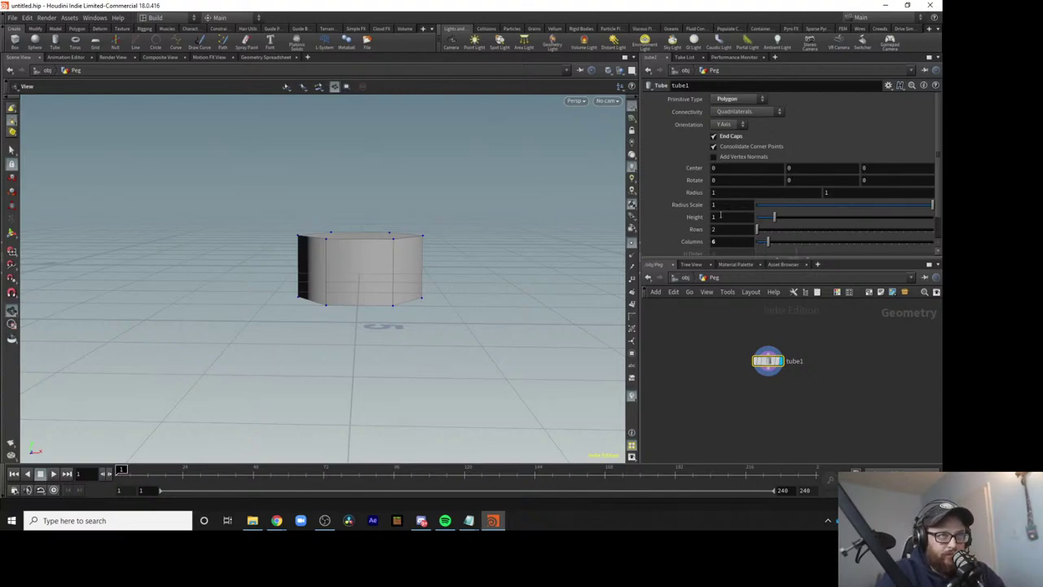
right_click(729, 204)
left_click(765, 269)
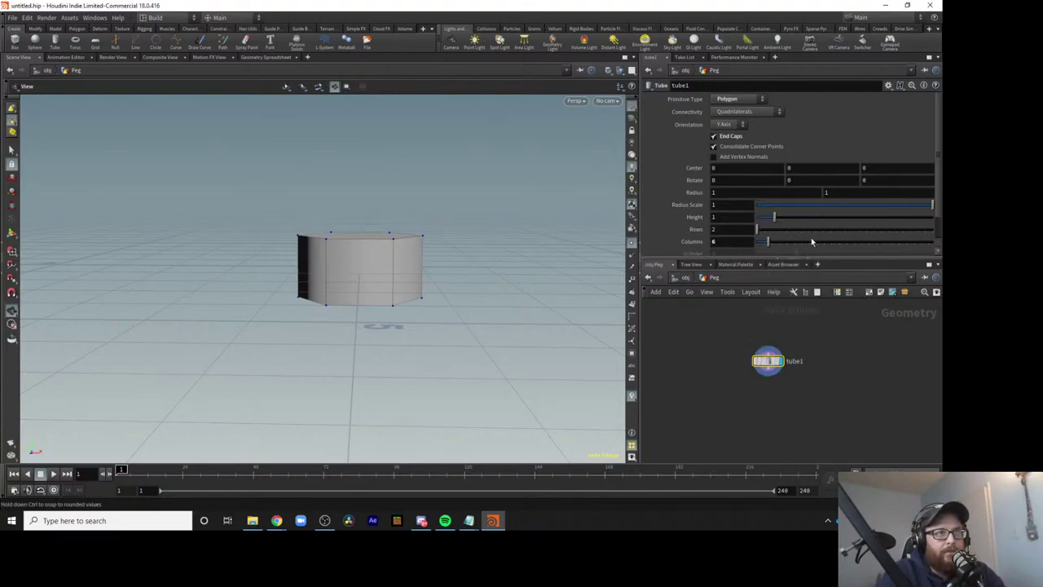
right_click(812, 241)
left_click(852, 264)
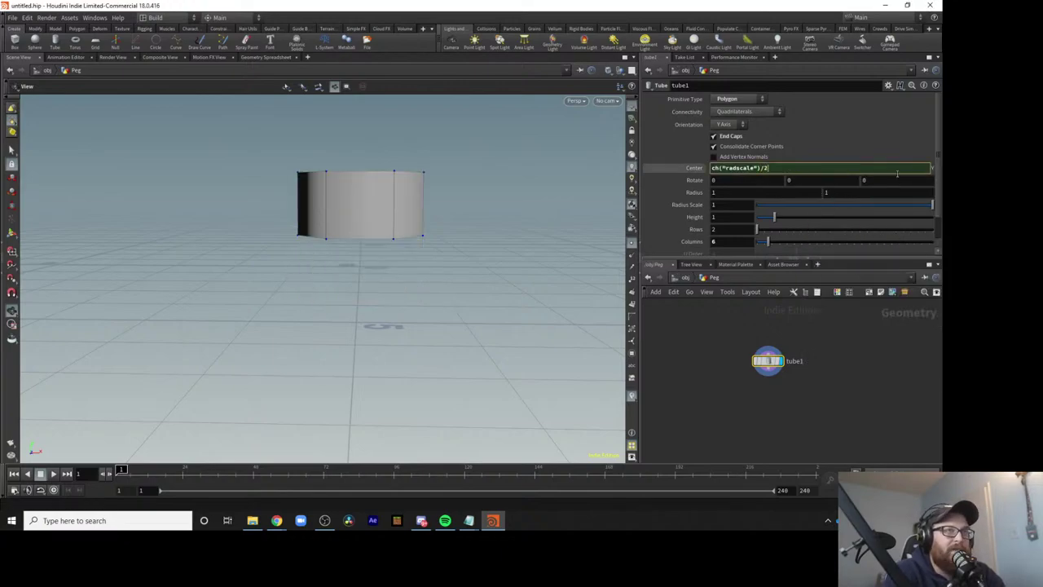
key("Return")
Delete the radius scale expression from the tube's Center Y and set that value to 0.
left_click_drag(422, 296, 359, 299)
mouse_move(774, 218)
left_mouse_down()
mouse_move(802, 226)
mouse_move(788, 226)
left_mouse_up()
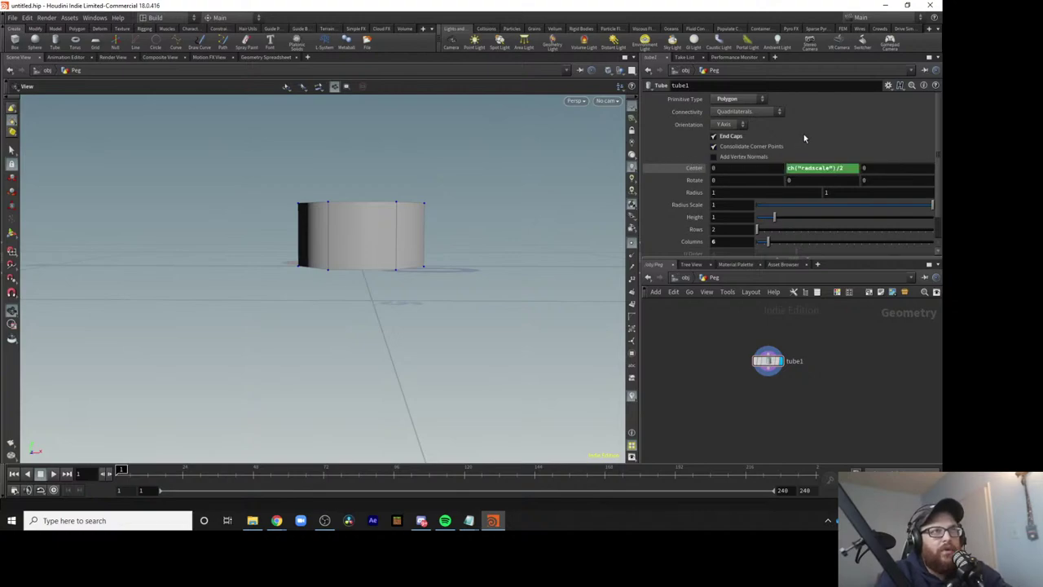
right_click(806, 169)
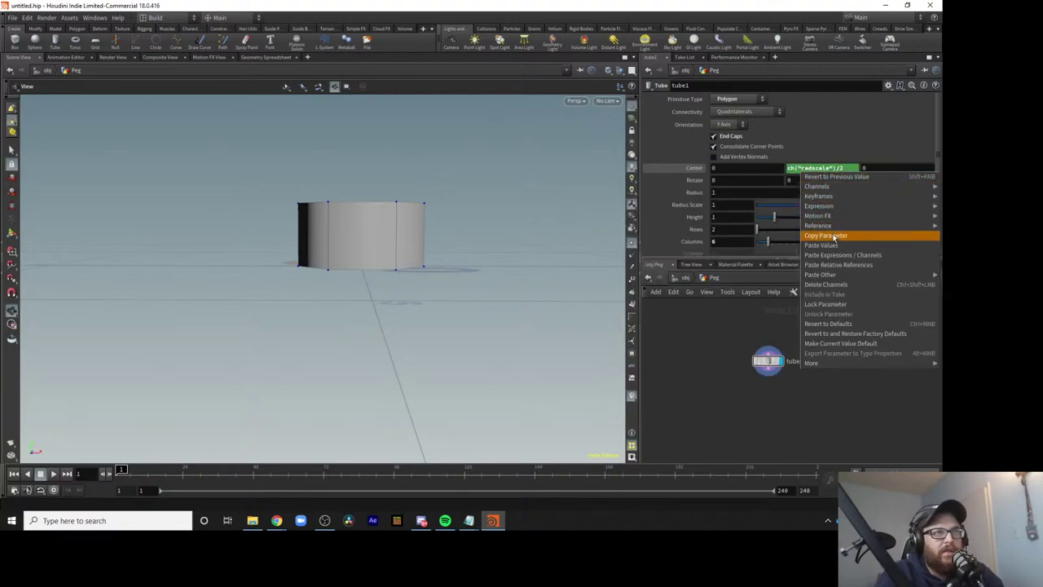
left_click(826, 283)
left_click_drag(811, 169, 634, 155)
type("0")
key("Return")
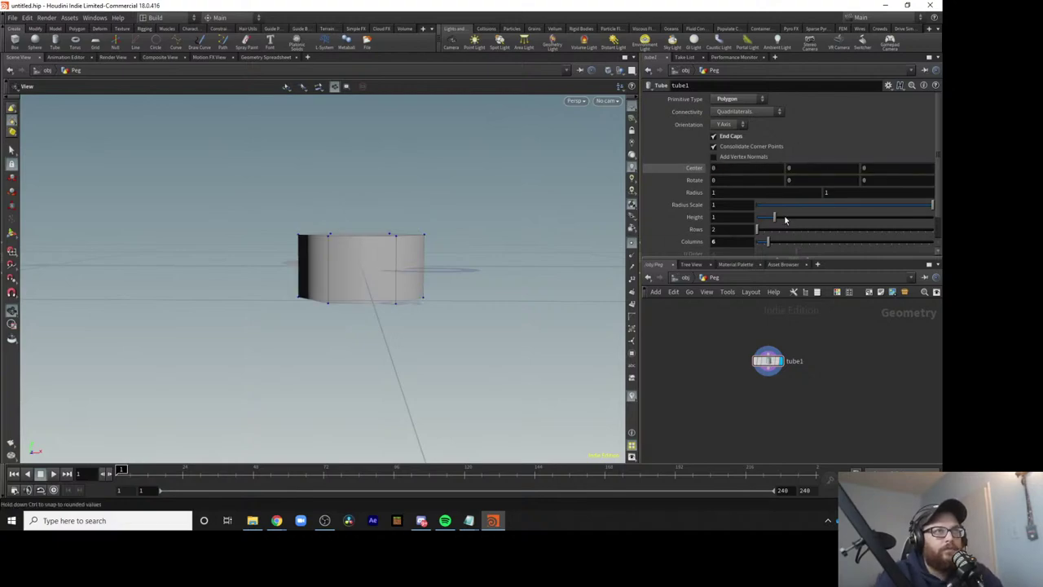
Drive the tube's Center Y from its height by relative reference, with the expression ch("height")/2.
right_click(732, 217)
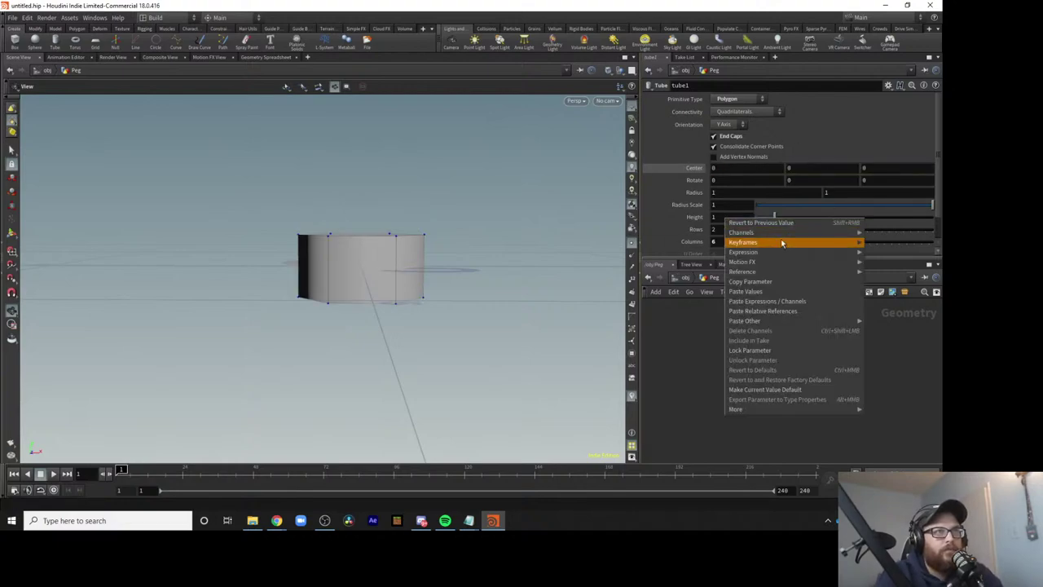
left_click(771, 284)
right_click(729, 218)
left_click(770, 284)
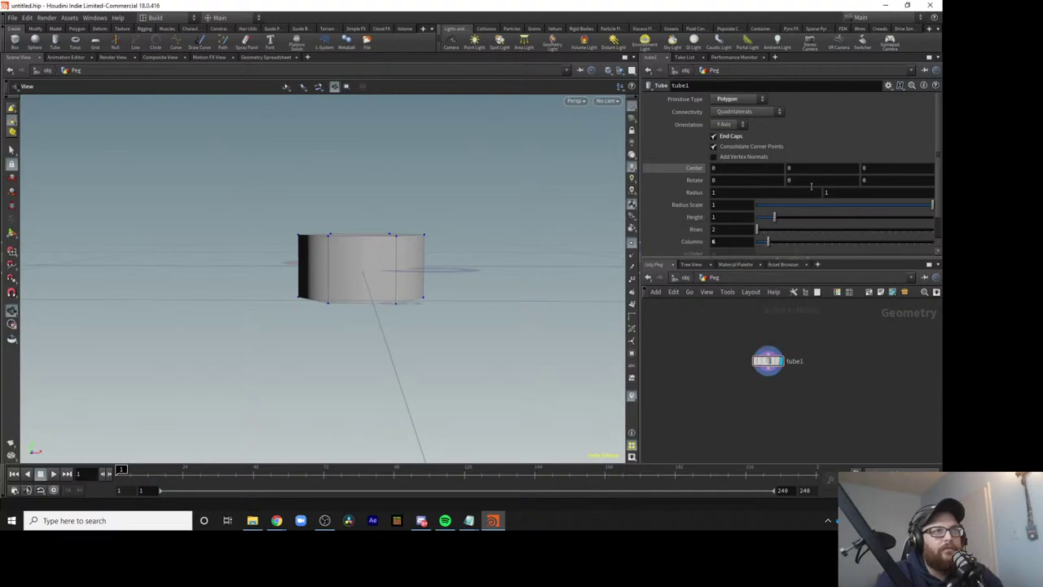
right_click(803, 169)
left_click(847, 262)
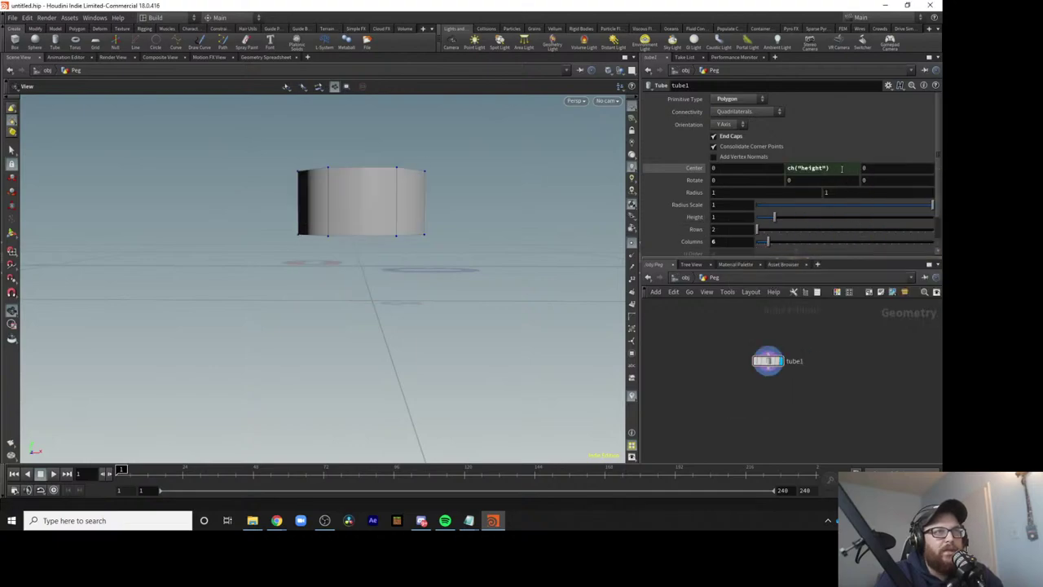
left_click(840, 168)
key("Return")
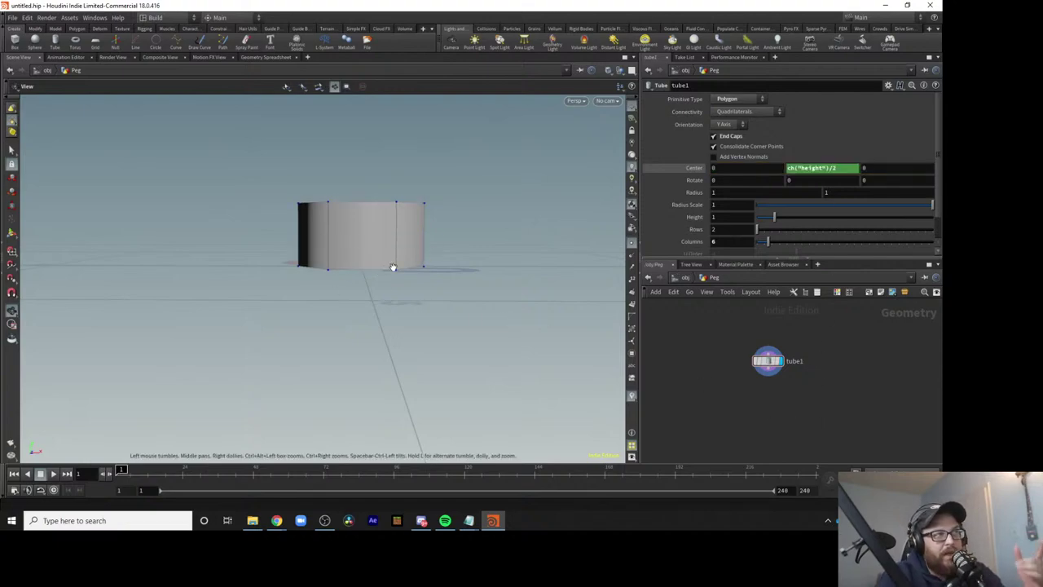
Raise the tube's height to about 5.17 to test how its base follows the expression.
left_click_drag(775, 217, 848, 217)
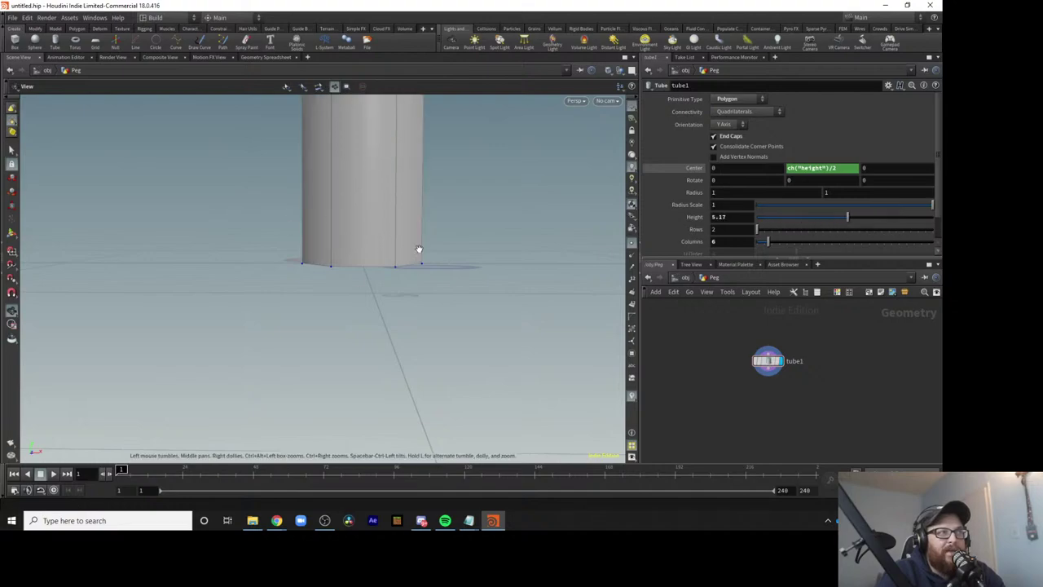
right_click_drag(464, 224, 333, 236)
middle_click_drag(445, 198, 429, 309)
right_click_drag(475, 313, 358, 314)
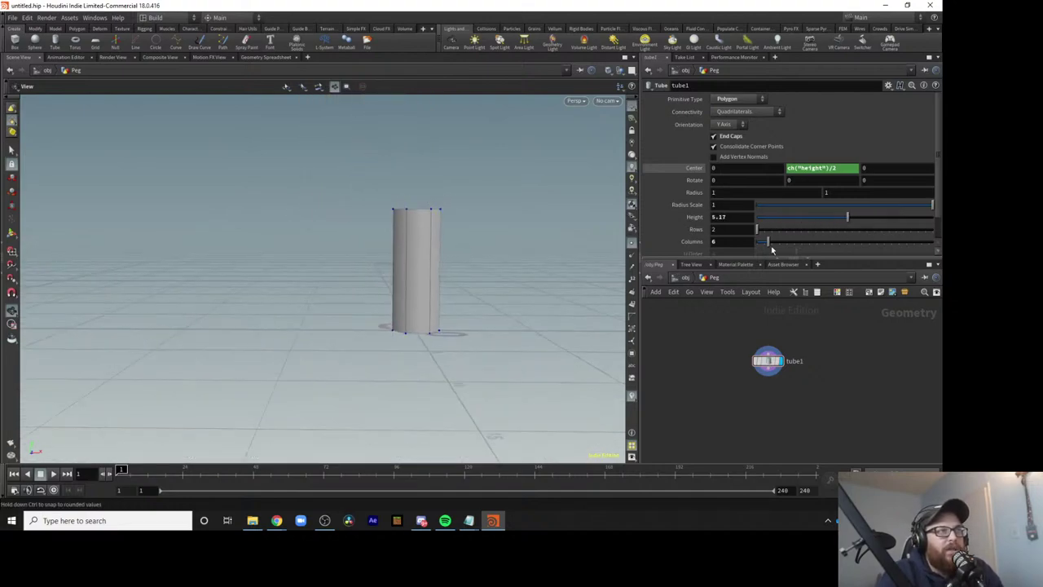
Set the tube's height to 10.
double_click(721, 216)
type("10")
key("Return")
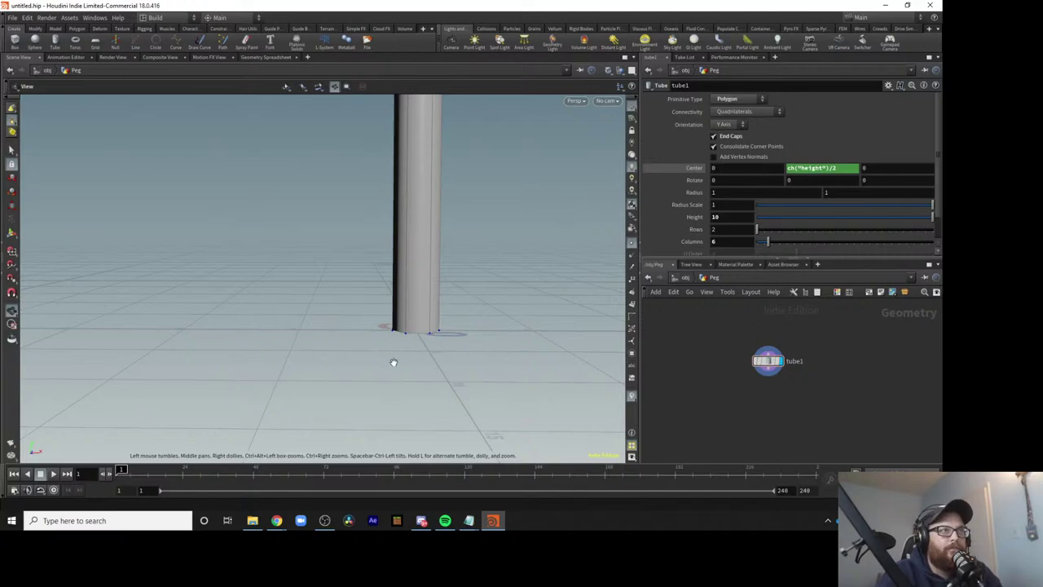
scroll(415, 351, "down", 4)
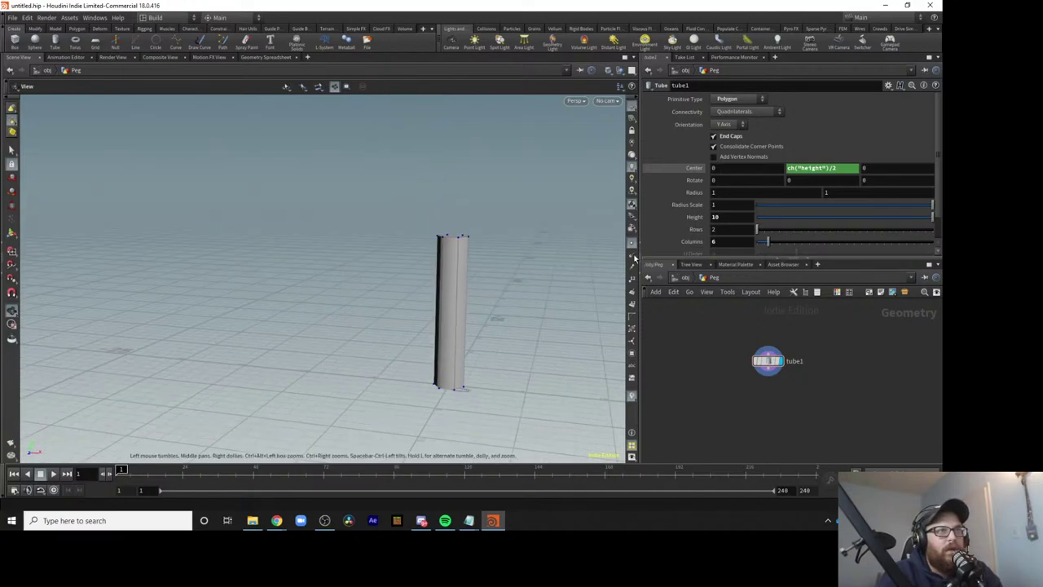
Try a radius scale of 2.5 on the tube and settle on 1.5.
left_click_drag(725, 204, 672, 200)
type("2.5")
key("Return")
double_click(739, 205)
type("1.5")
key("Return")
left_click_drag(389, 361, 454, 379)
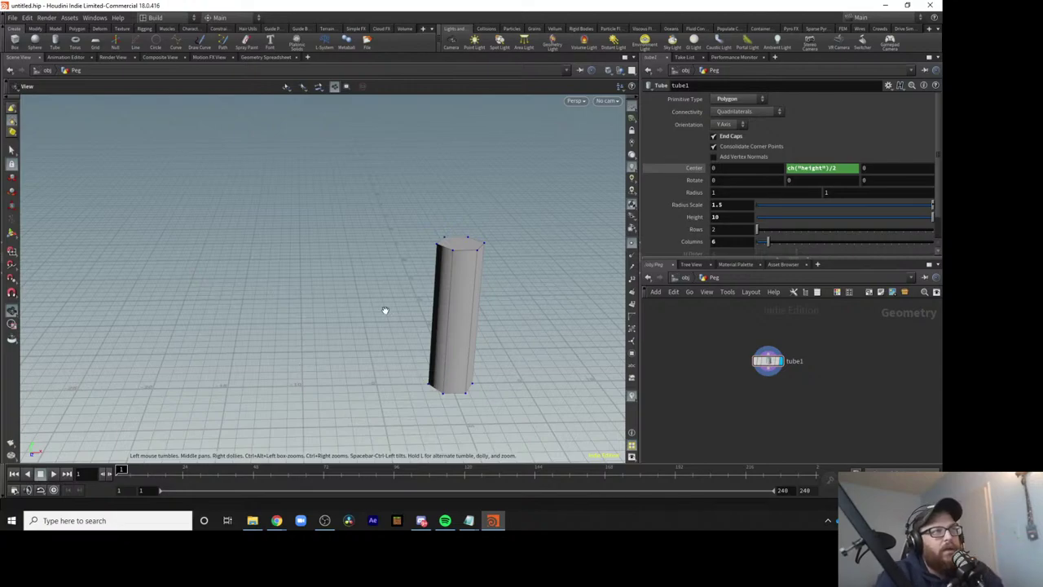
Add a Null node named OUT_Peg_Base after the tube and color it black.
key("Tab")
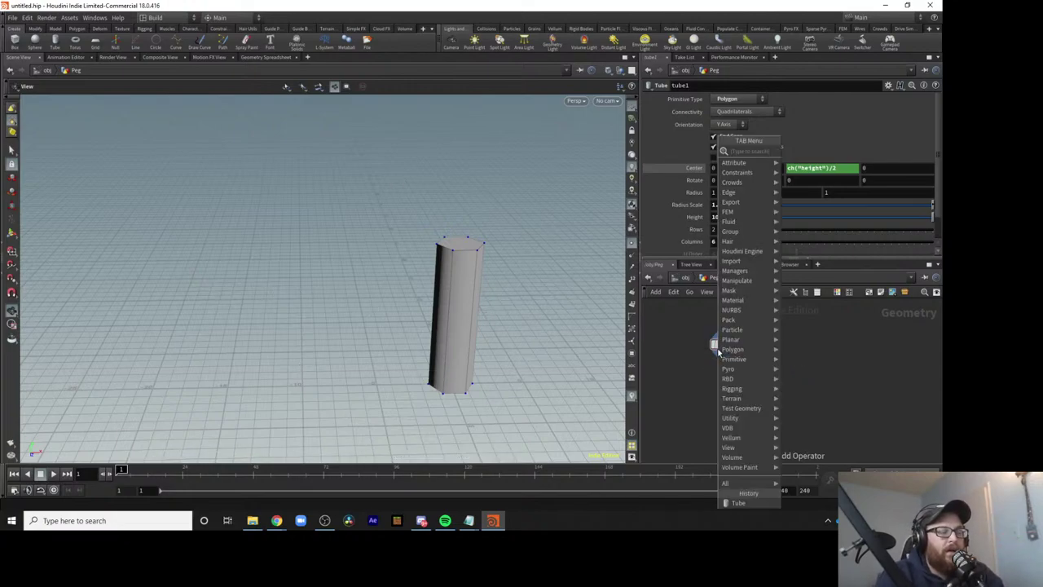
type("null")
key("Return")
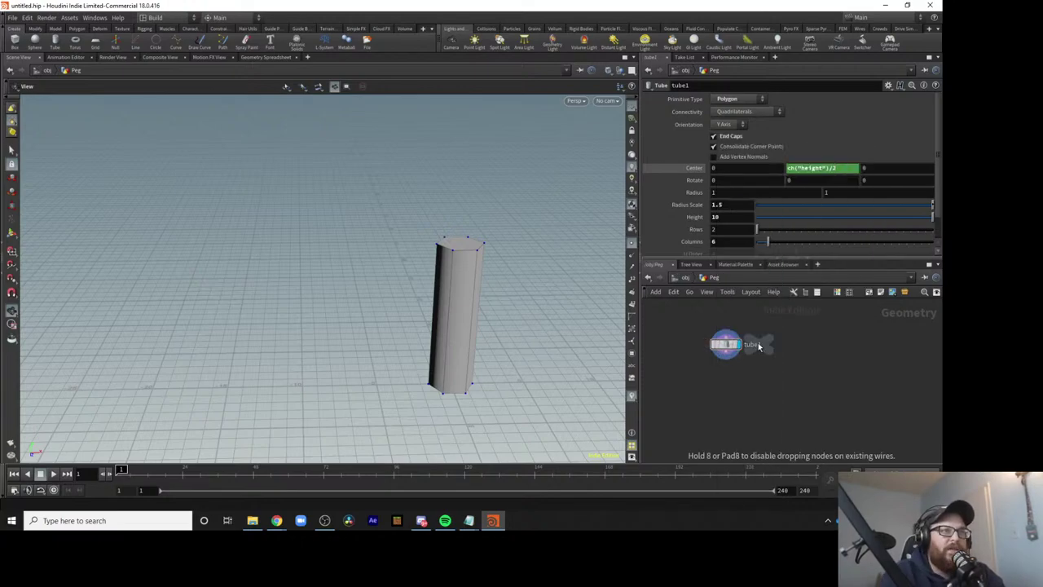
left_click(724, 388)
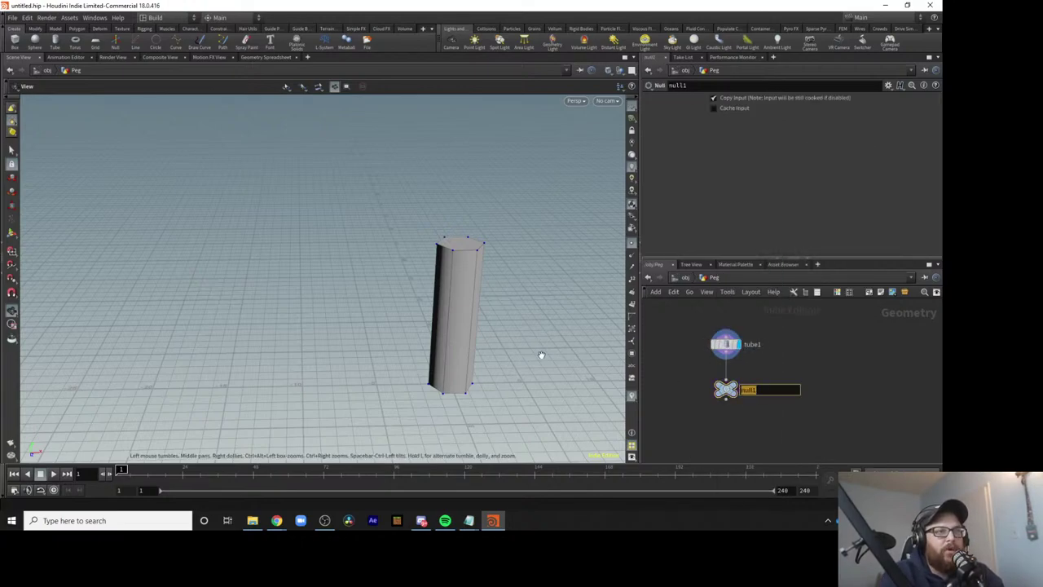
type("OUT_Peg_Base")
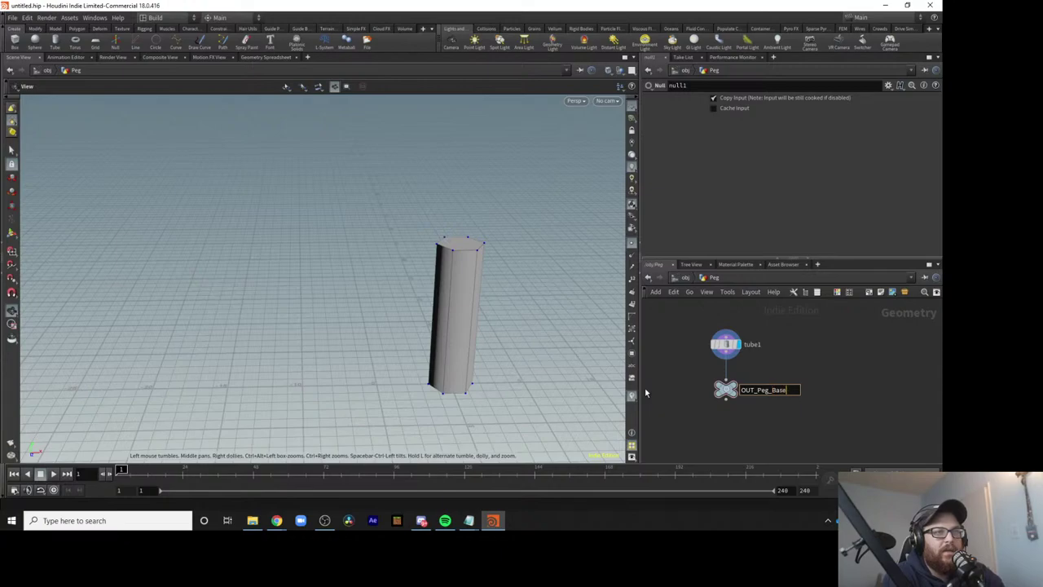
key("Return")
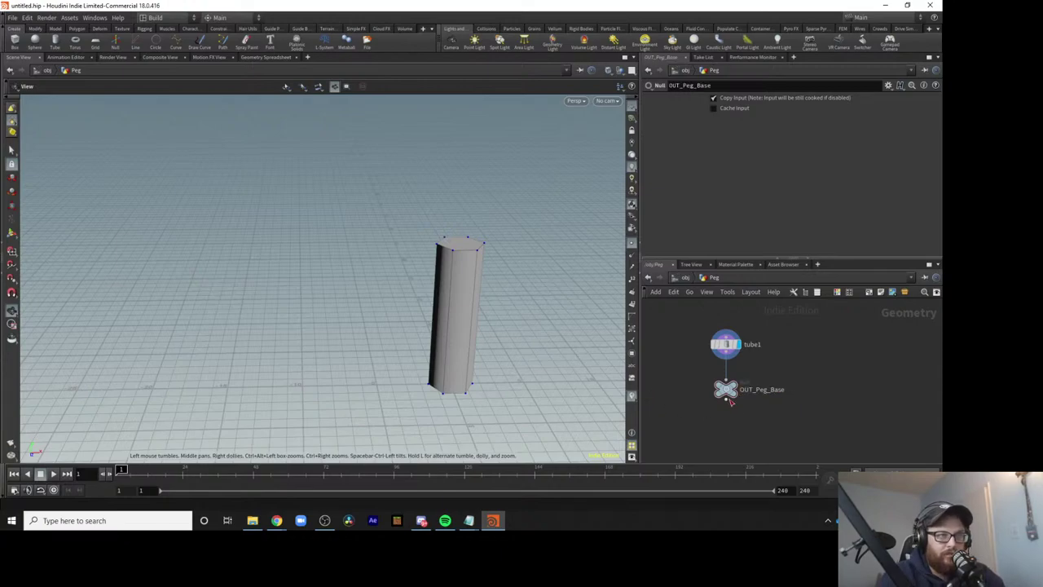
key("c")
left_click(873, 457)
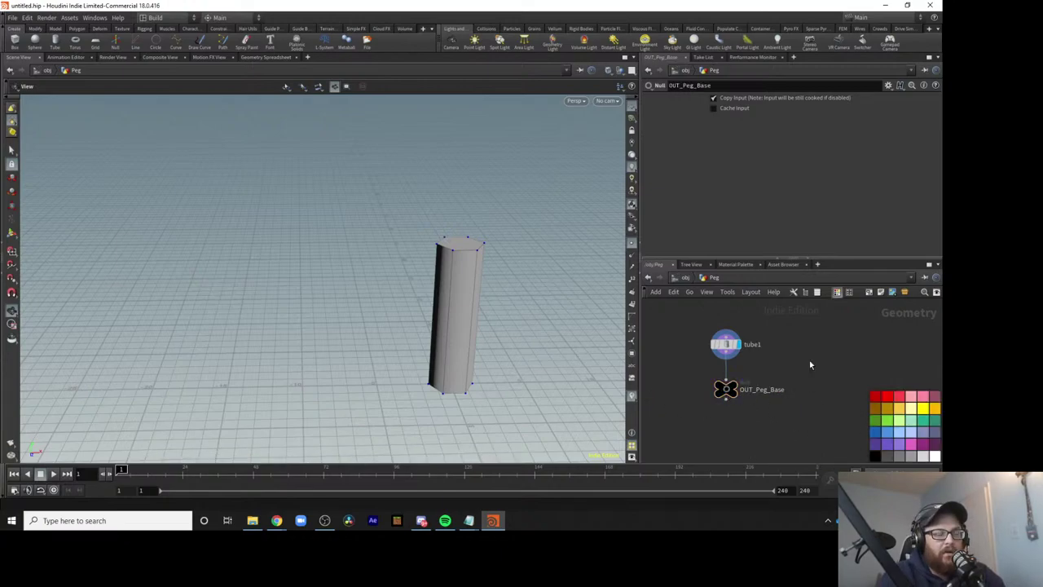
Return to the object level and add a Geometry object named Array below the Peg object.
key("u")
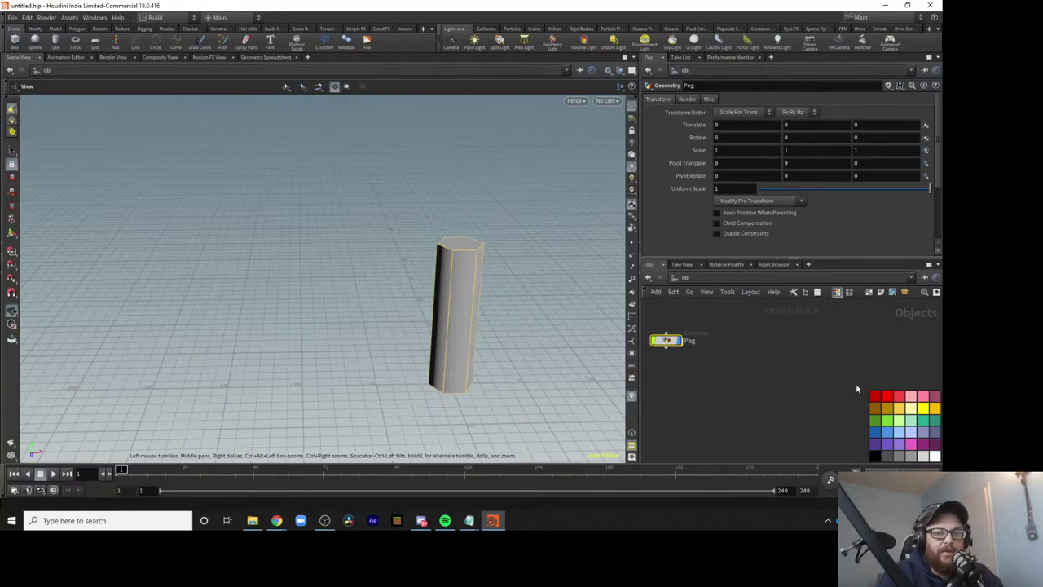
key("Tab")
type("Geo")
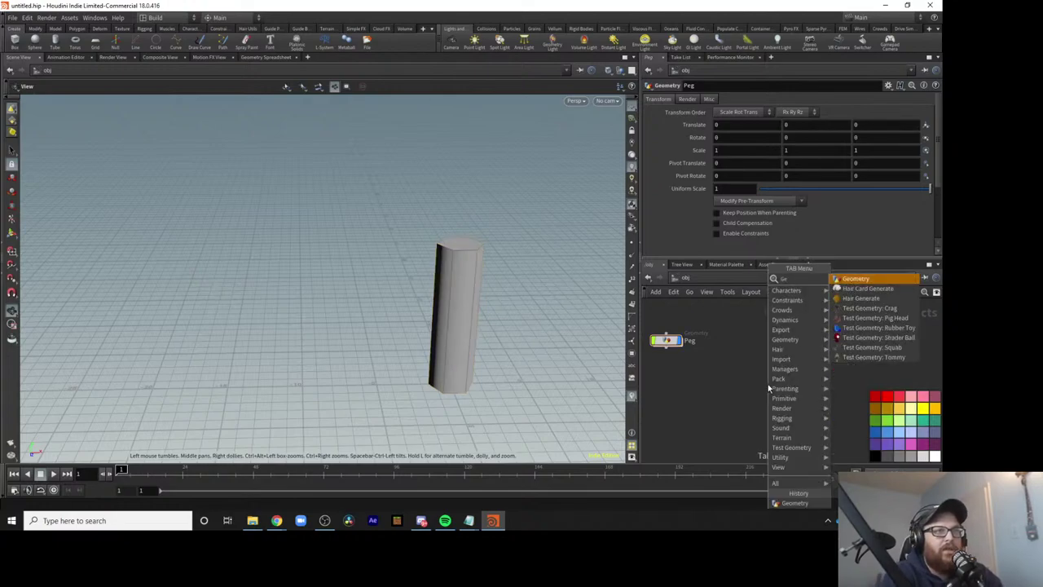
left_click(853, 279)
left_click(677, 371)
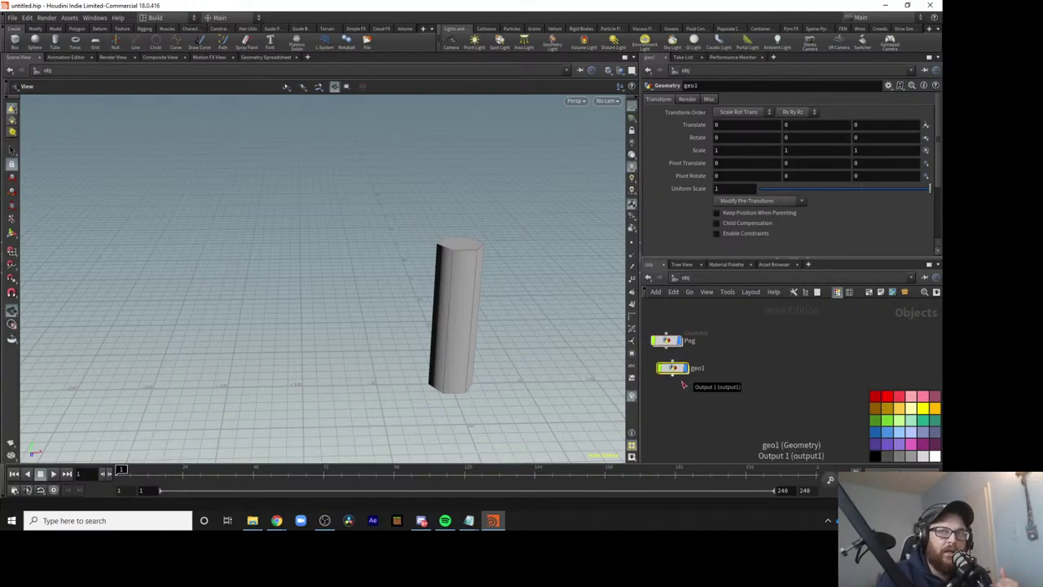
left_click_drag(673, 373, 667, 383)
double_click(691, 379)
type("Array")
key("Return")
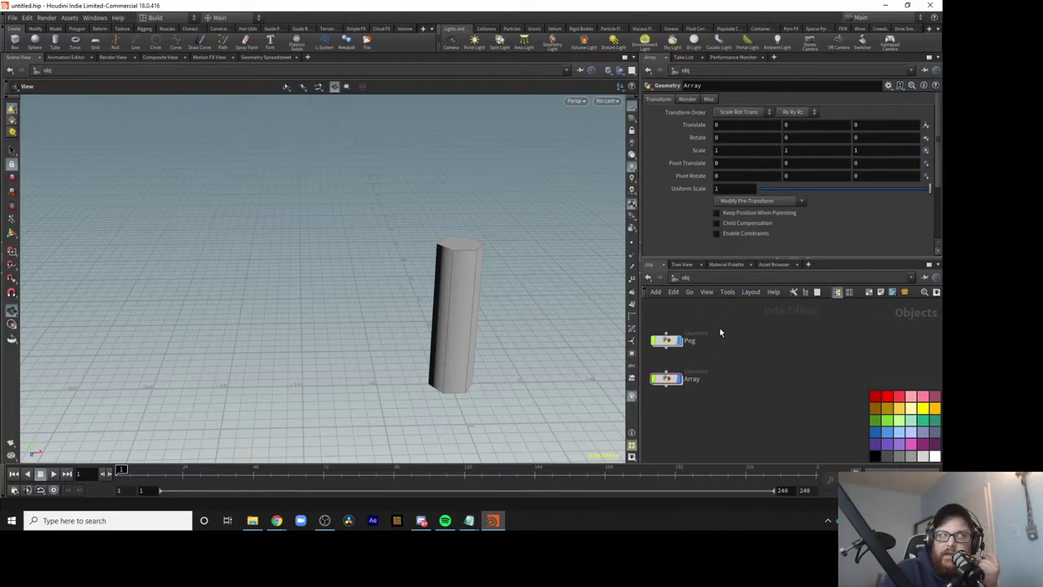
Enter the Array object and add an Object Merge node named Peg_Input.
double_click(667, 378)
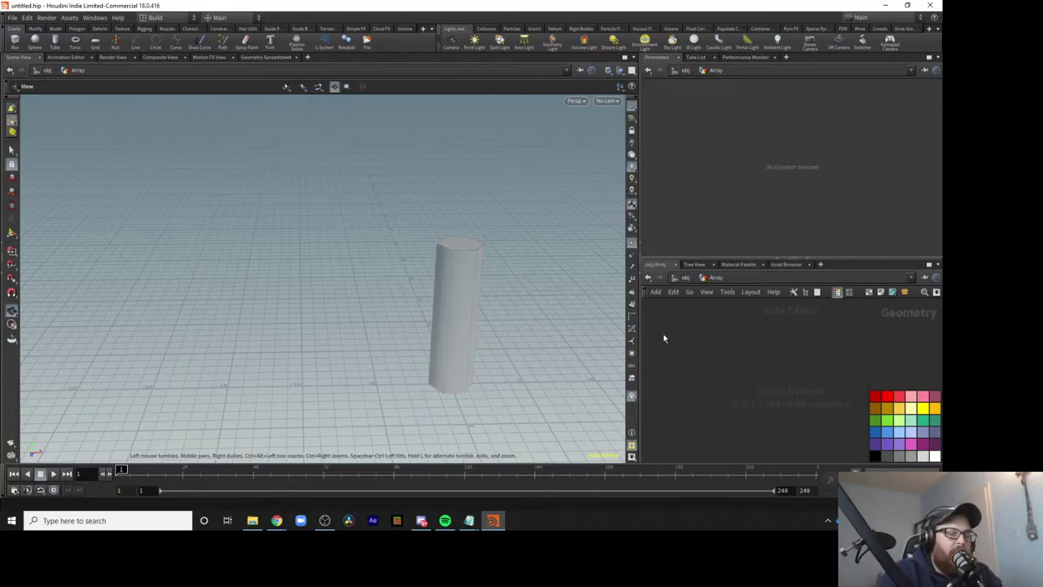
key("Tab")
type("obje")
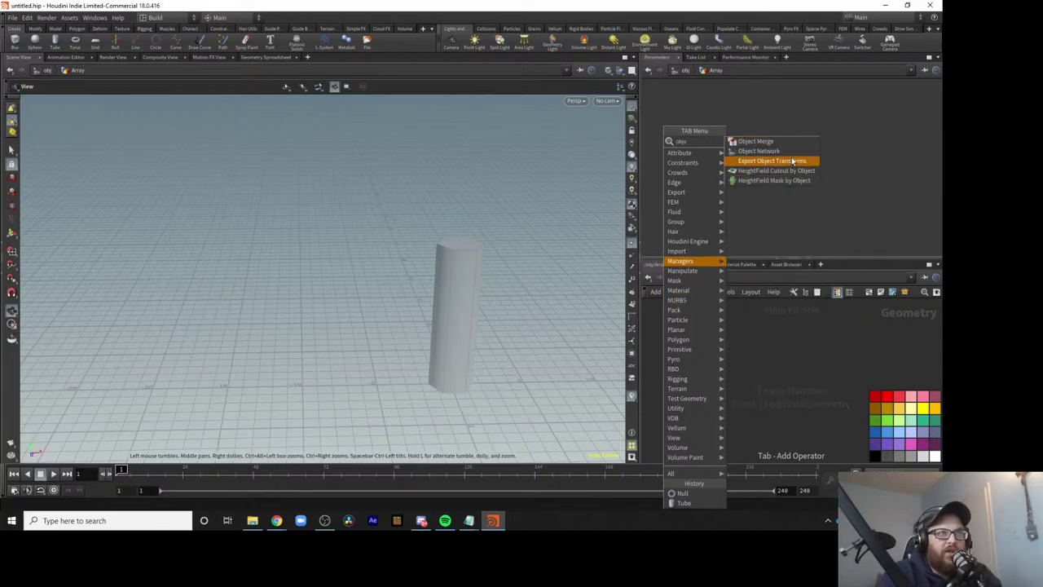
left_click(785, 143)
left_click(760, 350)
left_click(759, 347)
left_click_drag(777, 347, 697, 344)
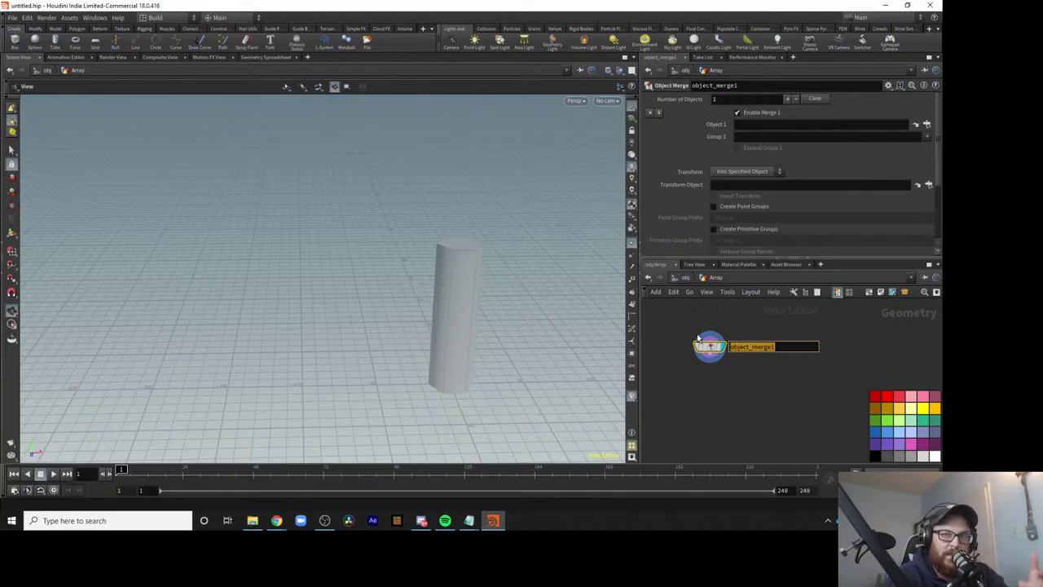
type("P")
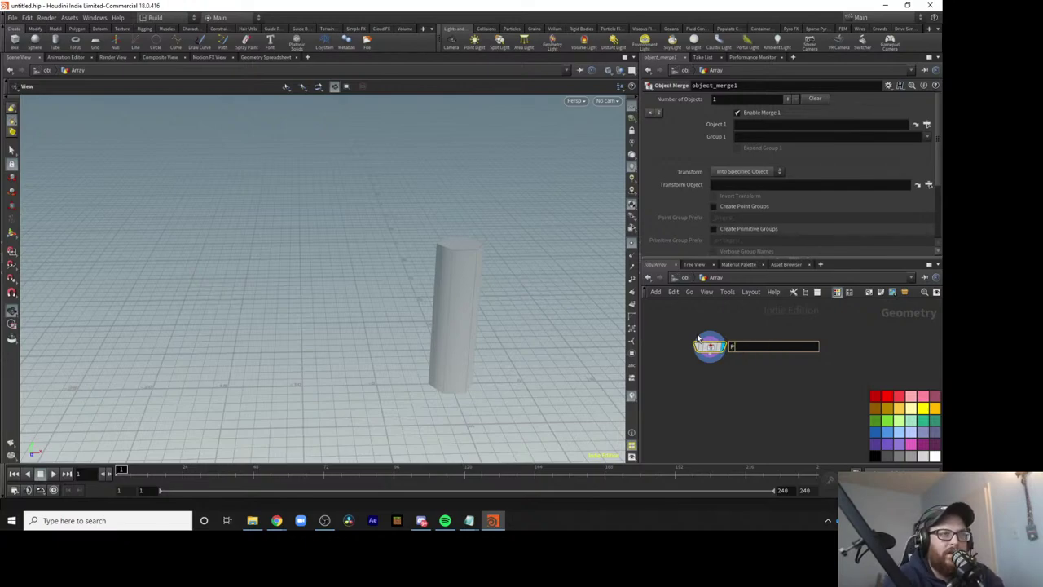
type("eg_Input")
key("Return")
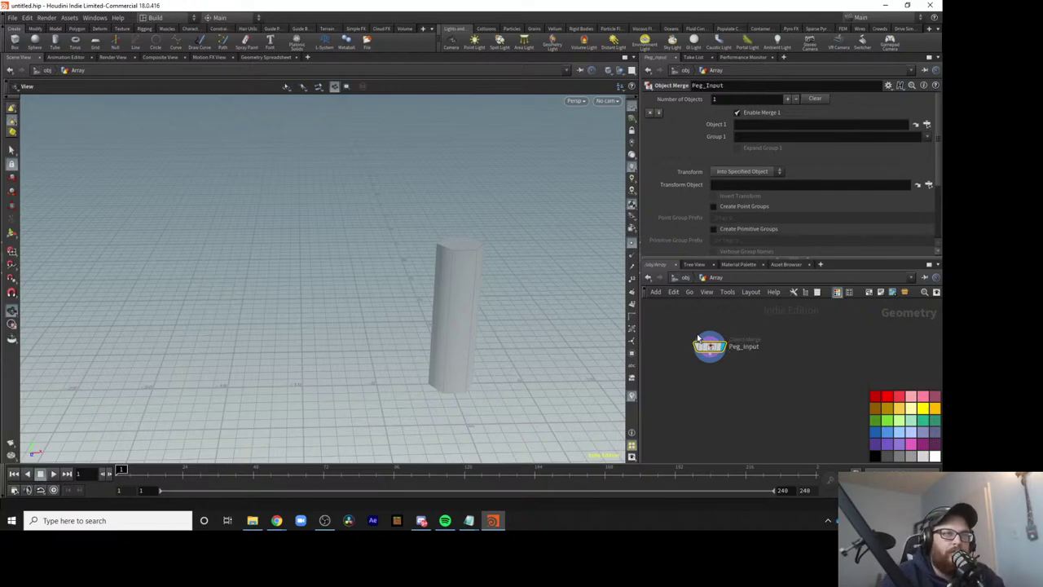
Set Object 1 of the Peg_Input node to /obj/Peg/OUT_Peg_Base.
left_click(915, 124)
left_click_drag(893, 44, 881, 57)
left_click(828, 104)
left_click(845, 116)
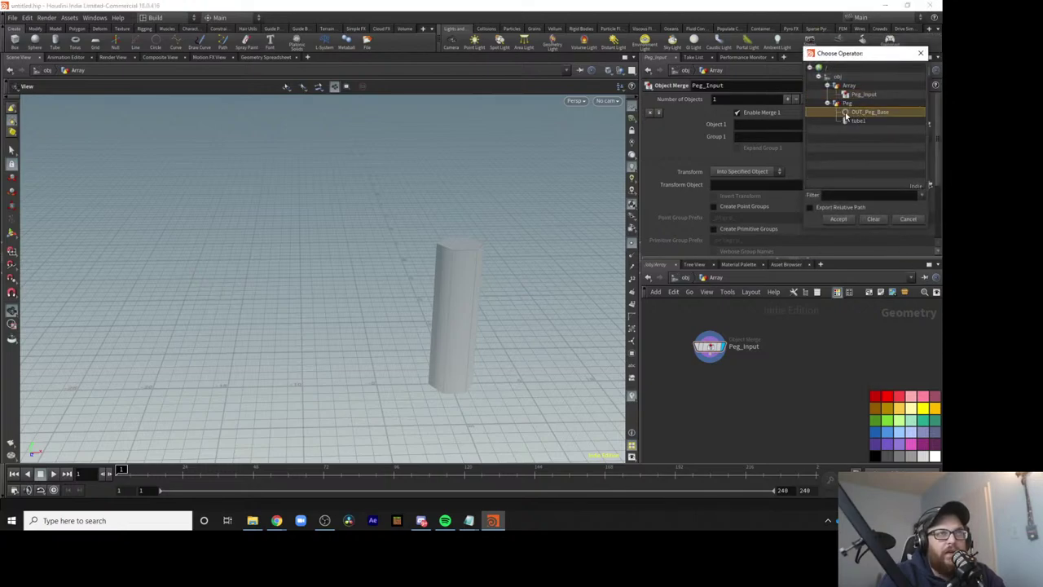
left_click(847, 219)
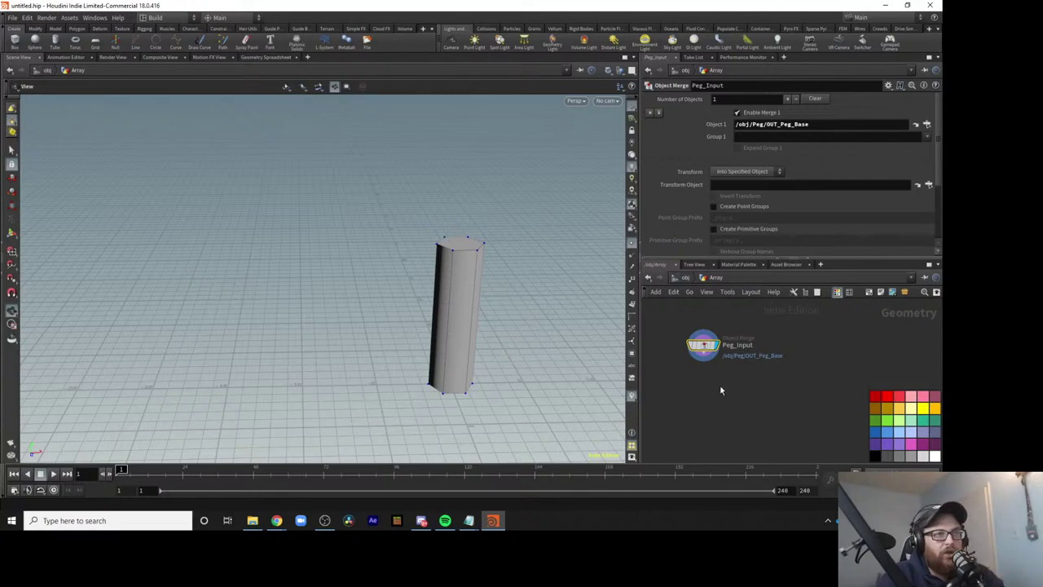
Add a Box node beside Peg_Input in the Array network.
key("Tab")
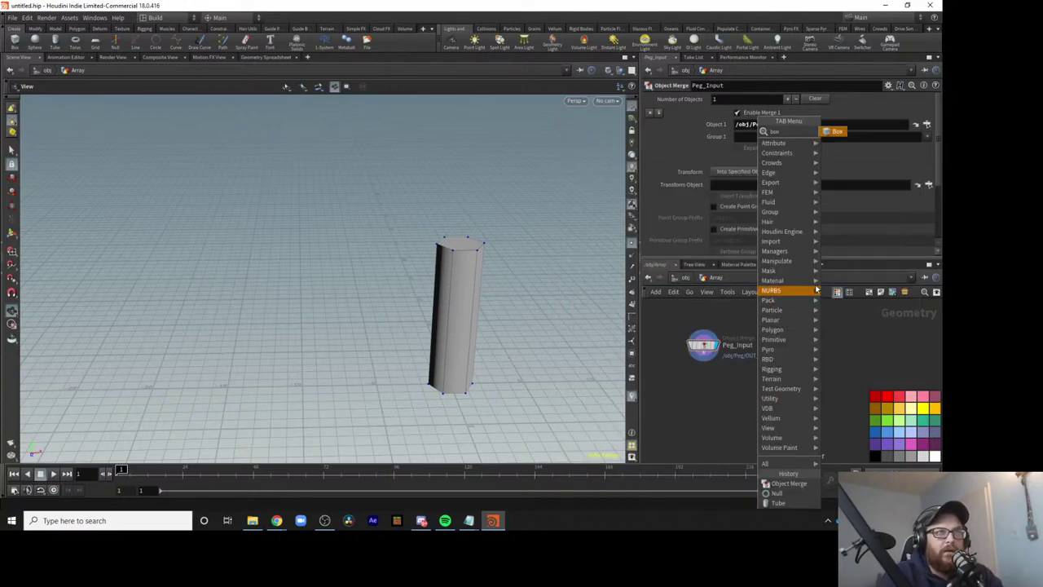
left_click(838, 134)
left_click(849, 334)
Add a Boolean node with Peg_Input wired to its first input and the box to its second.
key("Tab")
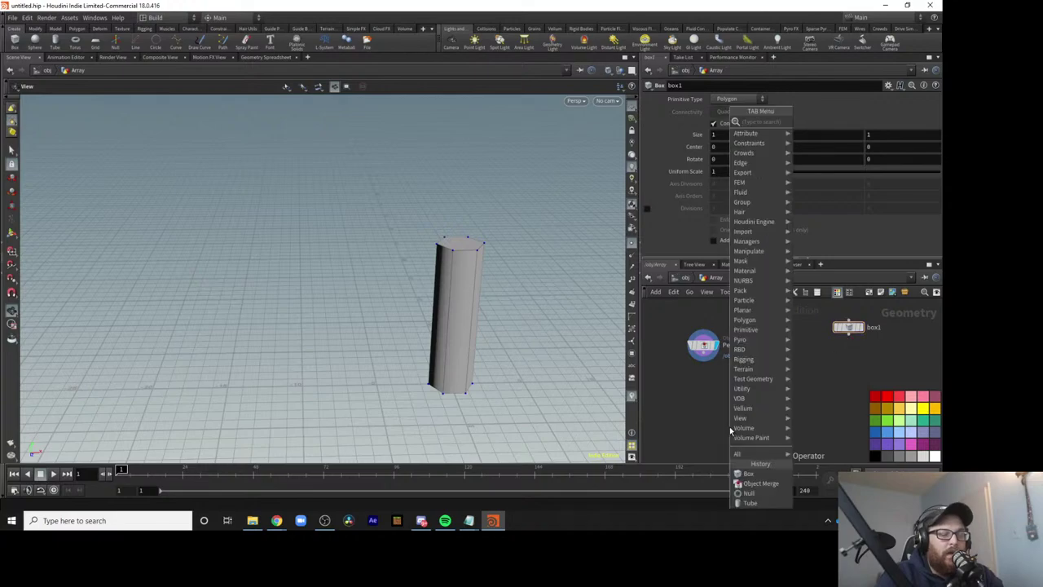
type("boolean")
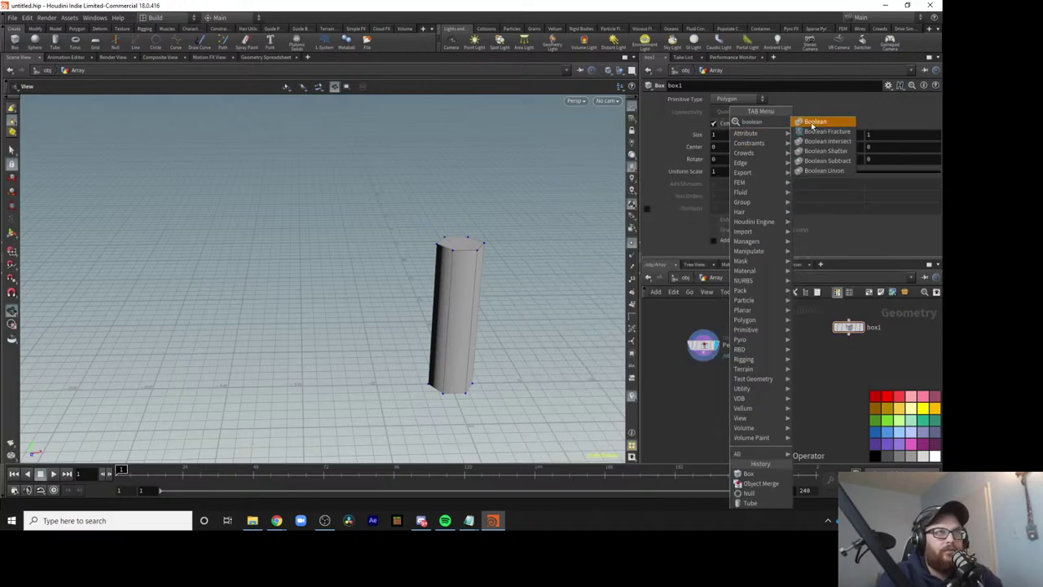
left_click(810, 123)
left_click(726, 400)
left_click_drag(702, 356, 714, 394)
mouse_move(849, 334)
left_mouse_down()
mouse_move(826, 360)
mouse_move(737, 394)
mouse_move(757, 402)
mouse_move(855, 342)
left_mouse_up()
left_click(737, 400)
Set the box's uniform scale to about 7.22 and inspect the Boolean node's cut on the peg.
right_click_drag(517, 351, 469, 348)
left_click_drag(468, 347, 524, 340)
left_click_drag(776, 172, 889, 171)
left_click(754, 400)
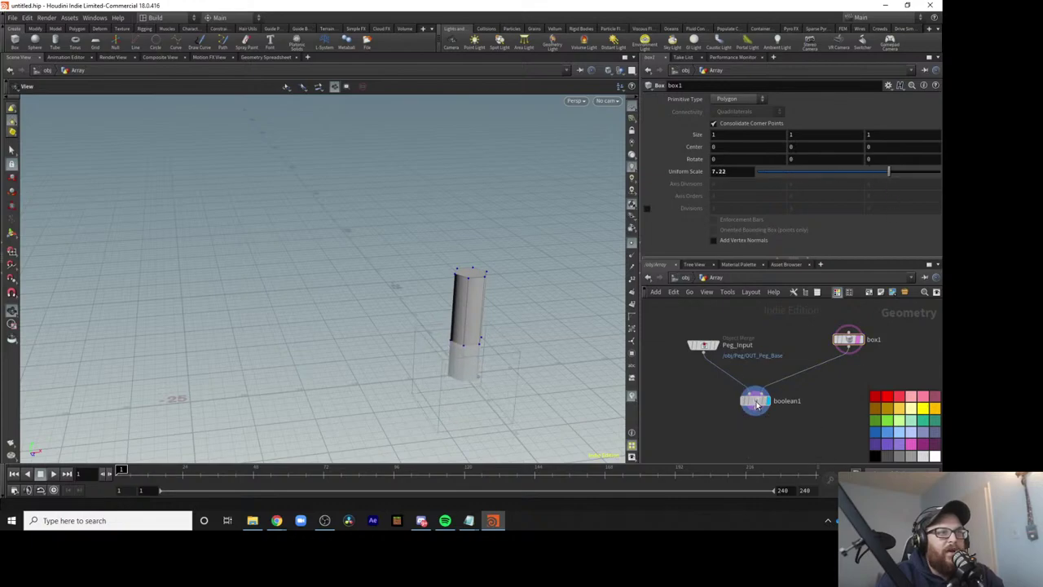
left_click_drag(462, 370, 523, 339)
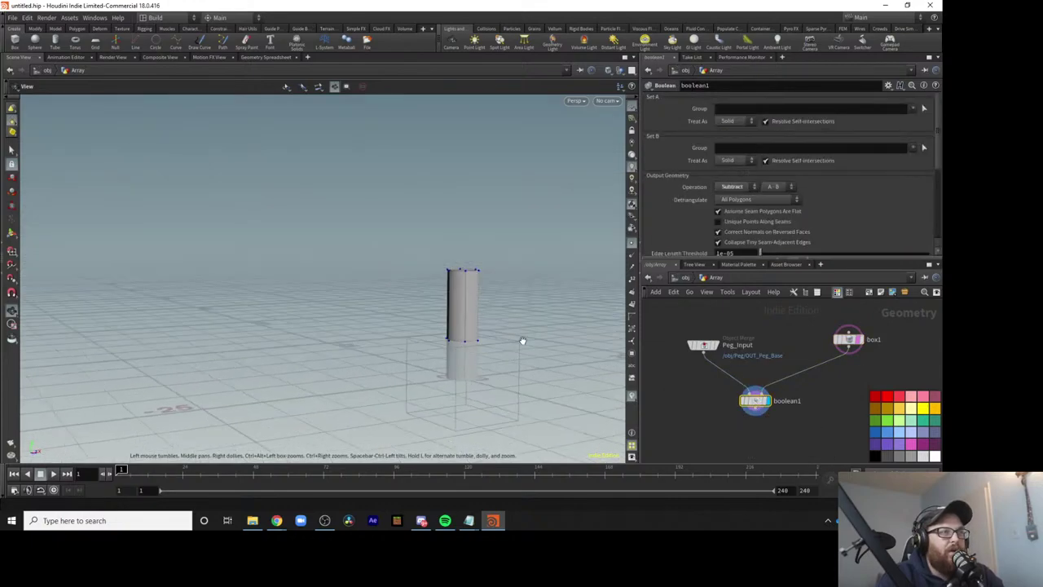
right_click_drag(522, 340, 537, 320)
scroll(474, 354, "up", 5)
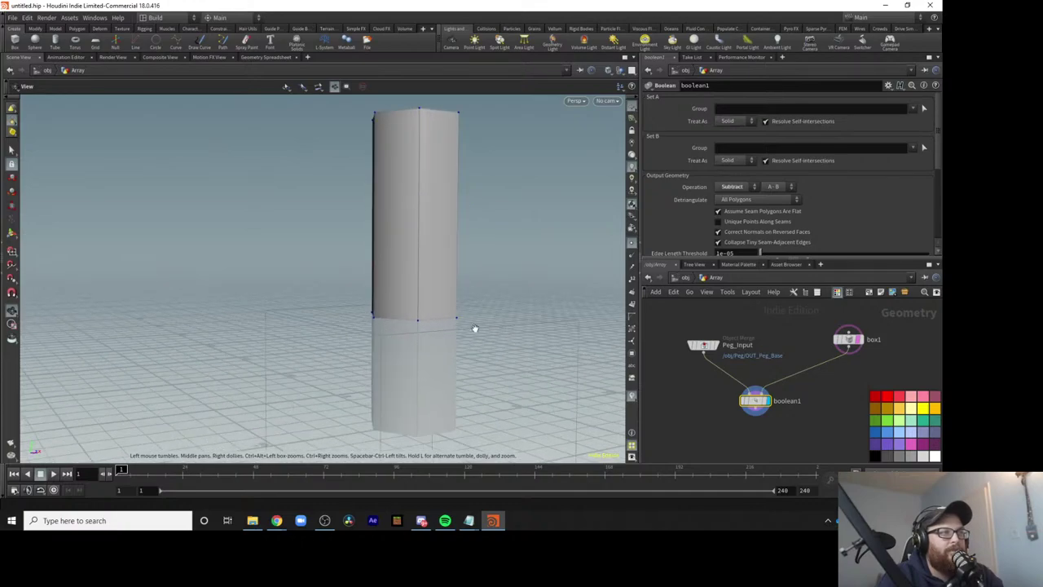
Turn off the display of the Peg object at the object level and re-enter the Array object.
key("u")
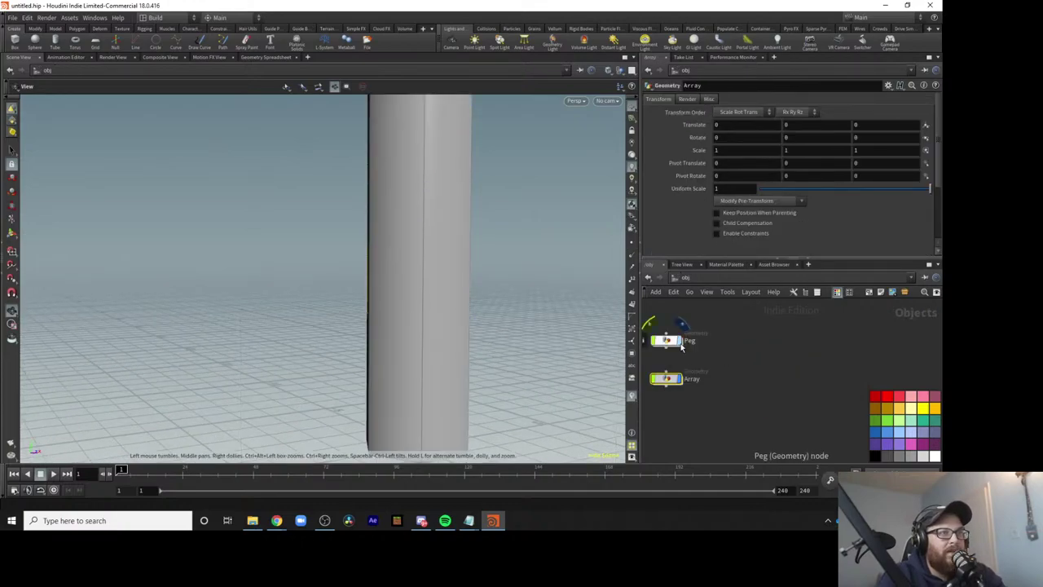
scroll(489, 334, "down", 5)
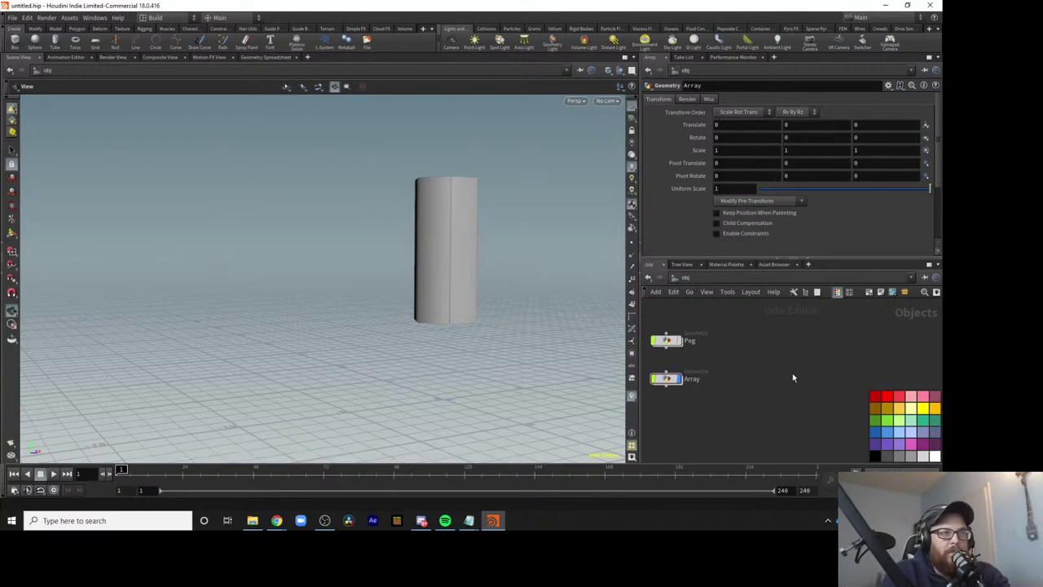
double_click(670, 388)
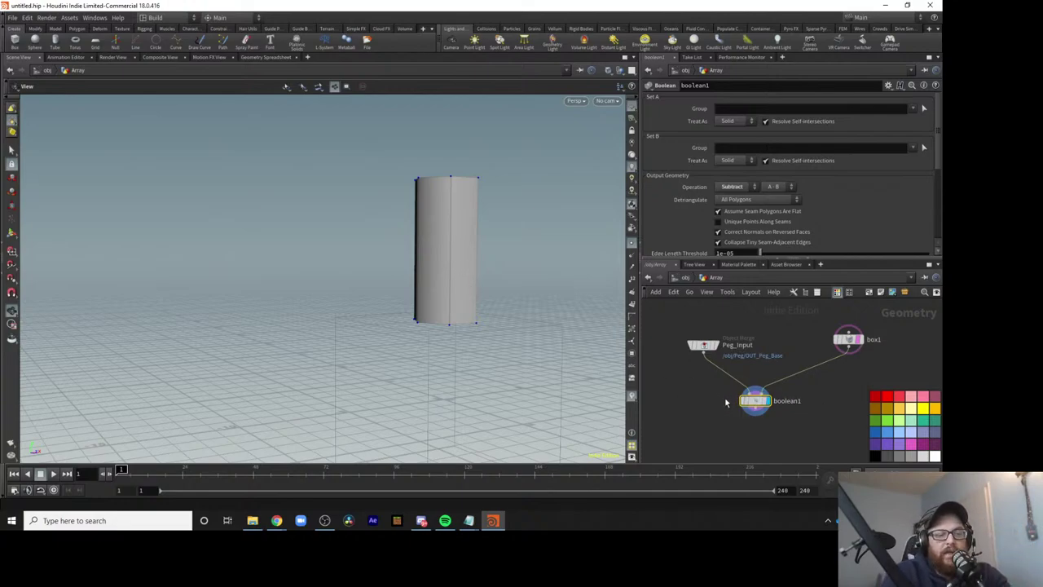
Delete the Boolean and Box nodes and append a Clean node to Peg_Input in the Array network.
key("Delete")
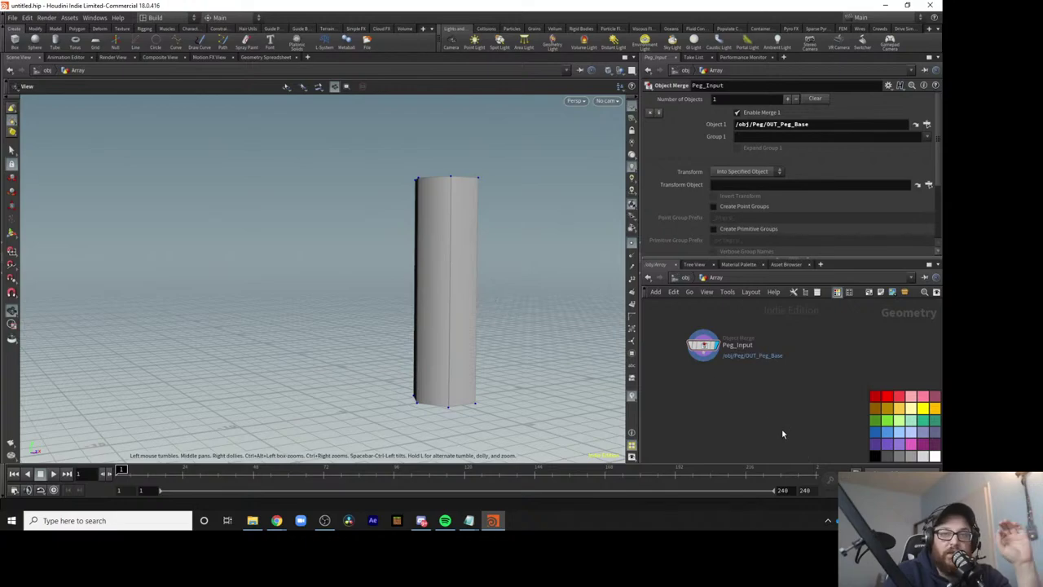
left_click(707, 350)
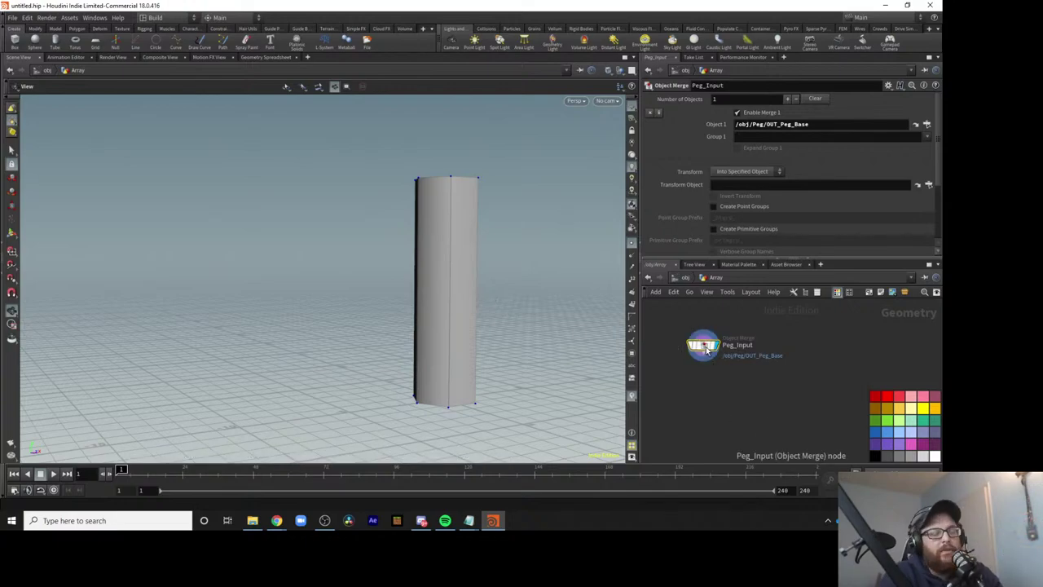
key("Tab")
type("clean")
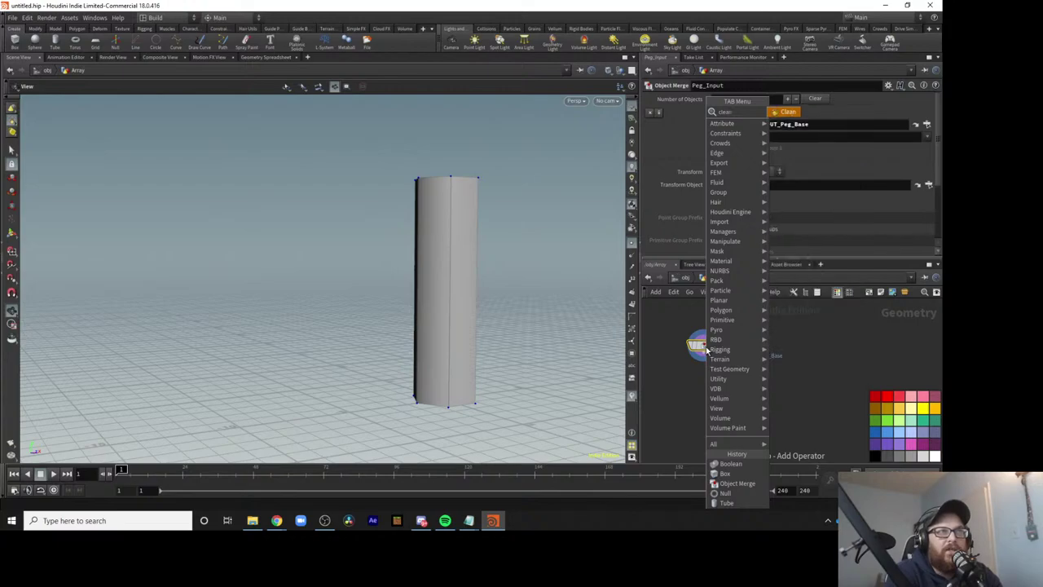
key("Return")
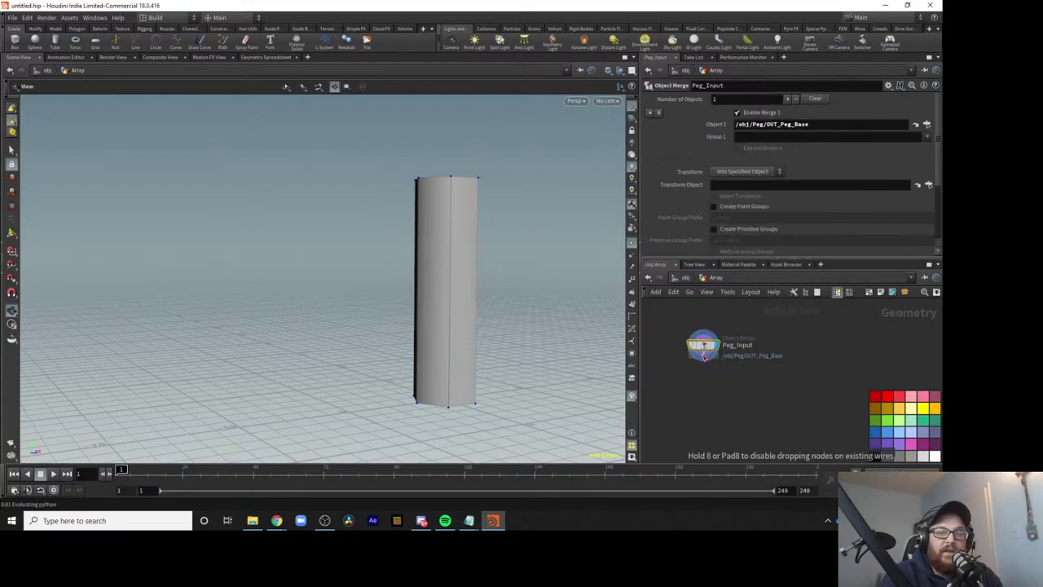
left_click(706, 397)
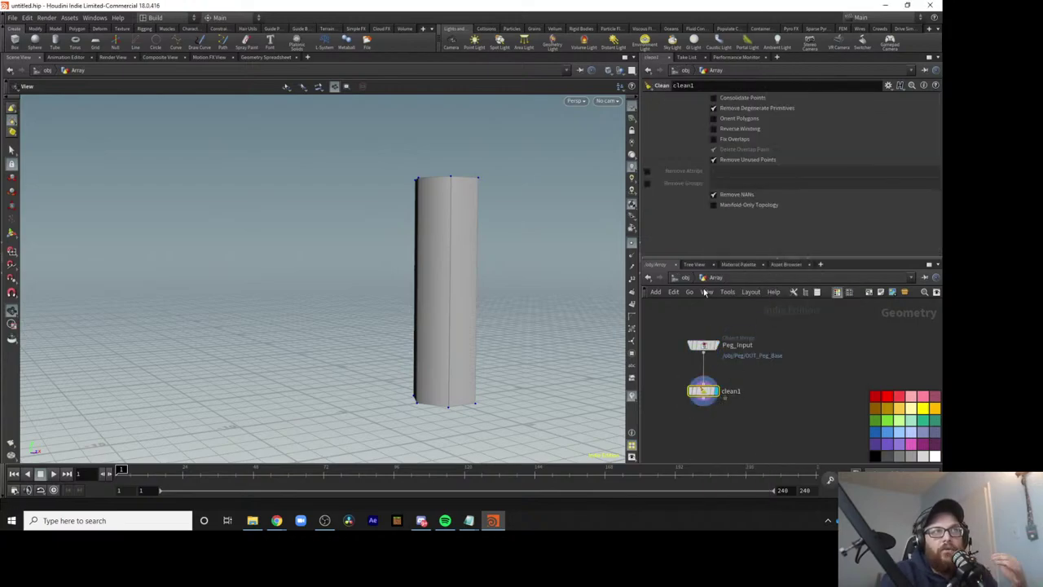
left_click_drag(708, 391, 717, 386)
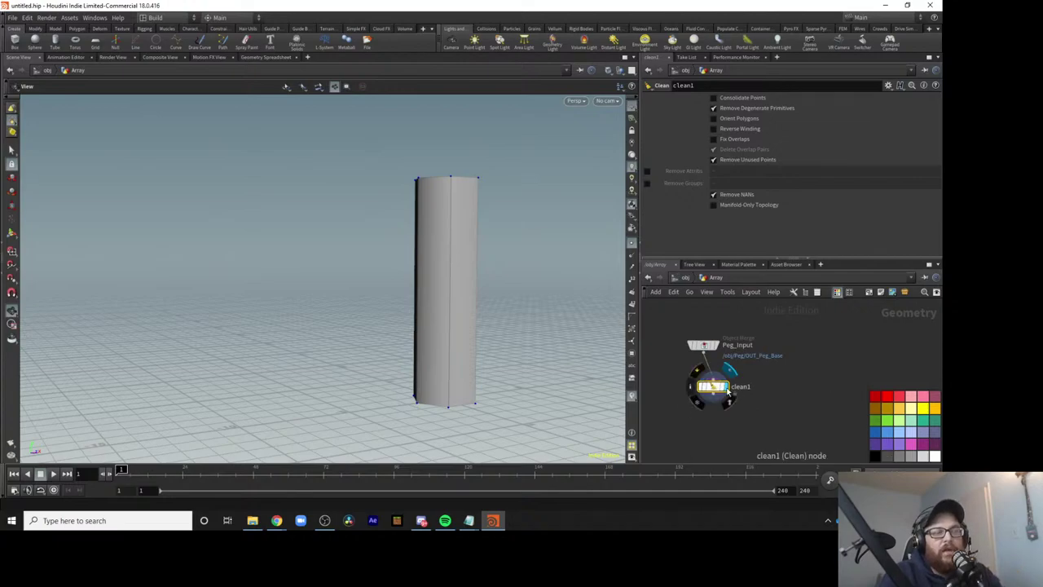
Append a Blast node below the Clean node, leaving space between them and keeping the Clean node displayed.
key("Tab")
type("bla")
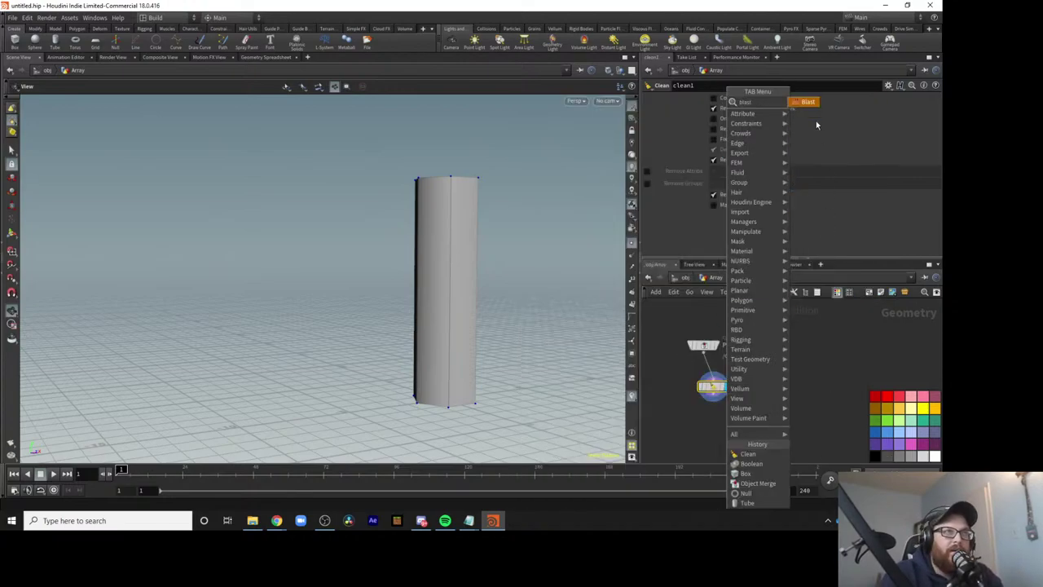
key("Return")
left_click(720, 417)
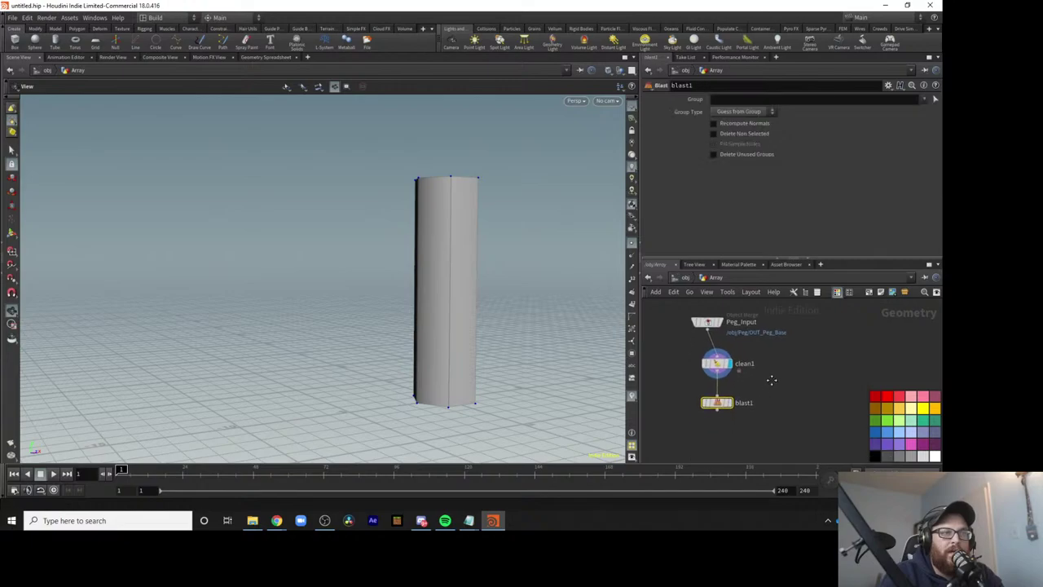
left_click(728, 364)
left_click_drag(717, 429, 707, 431)
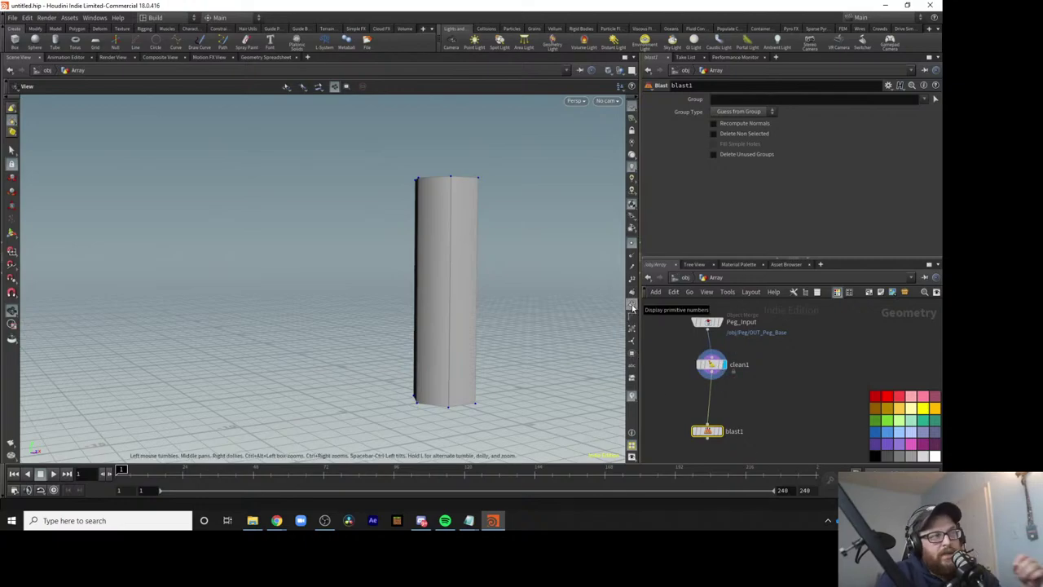
Display primitive numbers and set the Blast node to keep only primitive 1, the peg's bottom face, with Delete Non Selected.
mouse_move(496, 319)
left_mouse_down()
mouse_move(496, 356)
mouse_move(485, 322)
left_mouse_up()
left_click_drag(424, 242, 399, 407)
left_click_drag(483, 341, 552, 253)
left_click_drag(488, 381, 428, 371)
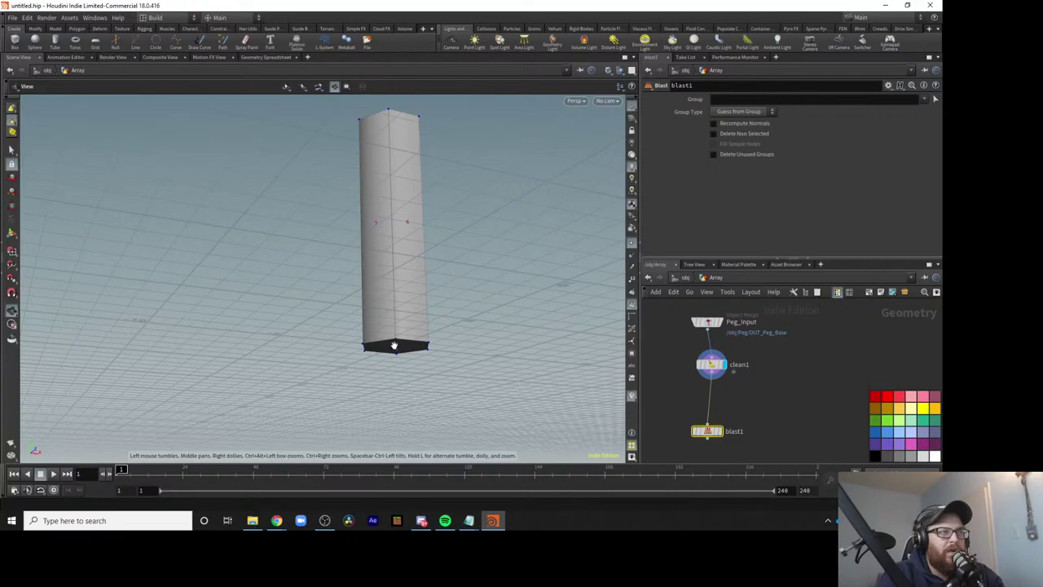
left_click_drag(452, 291, 452, 314)
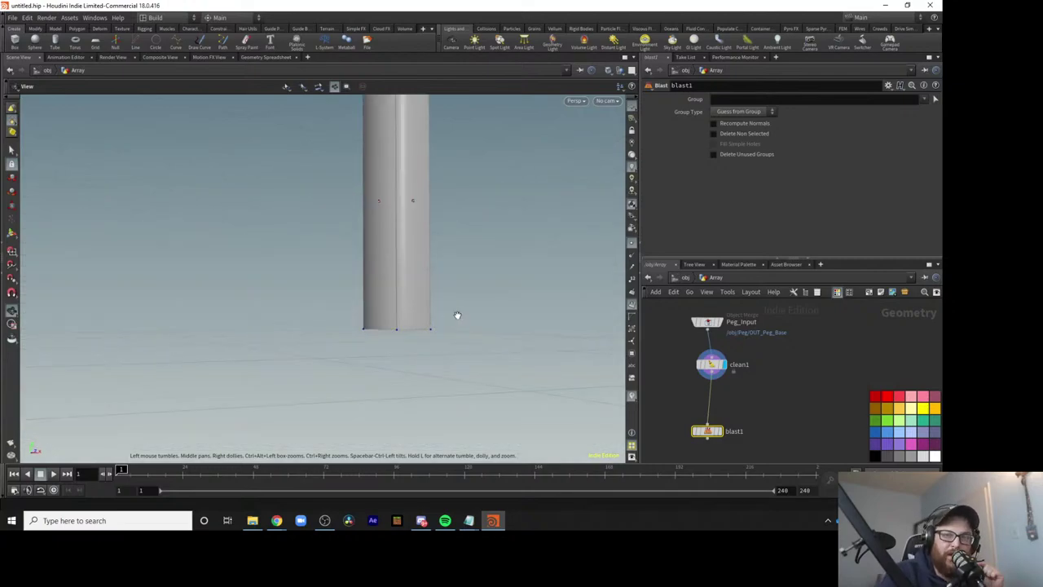
left_click_drag(708, 431, 711, 427)
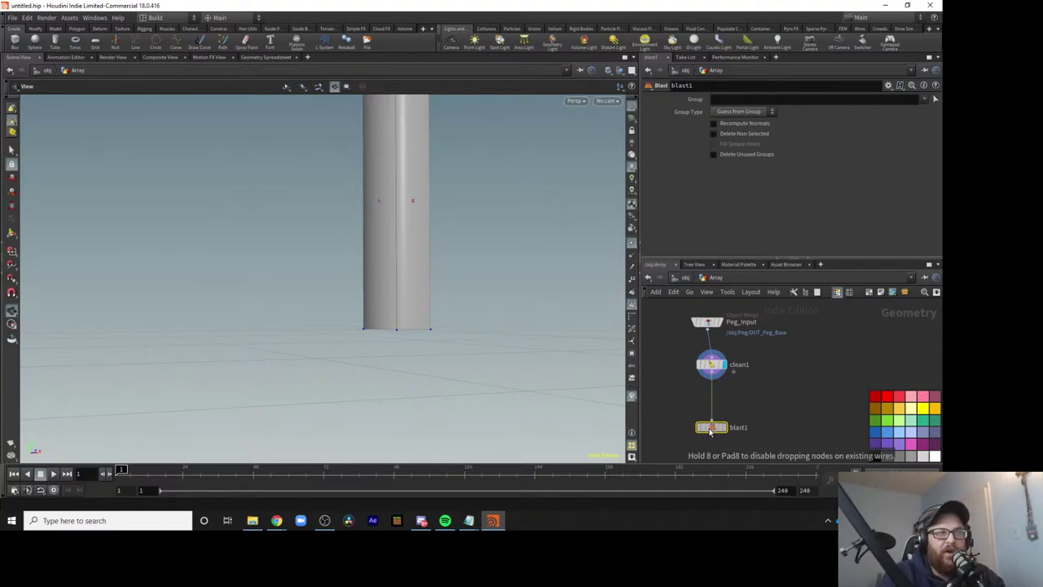
left_click(736, 99)
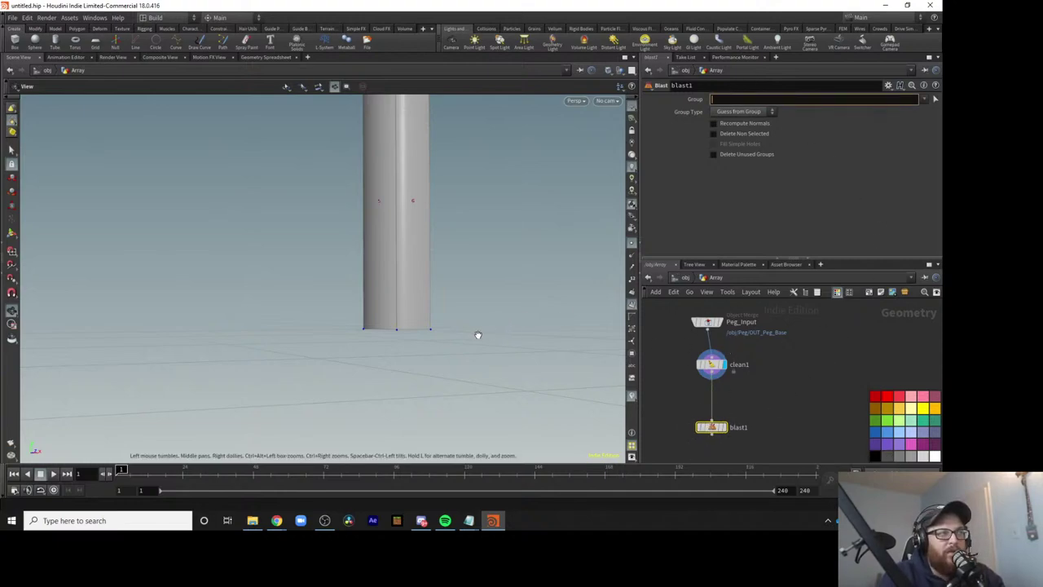
key("Return")
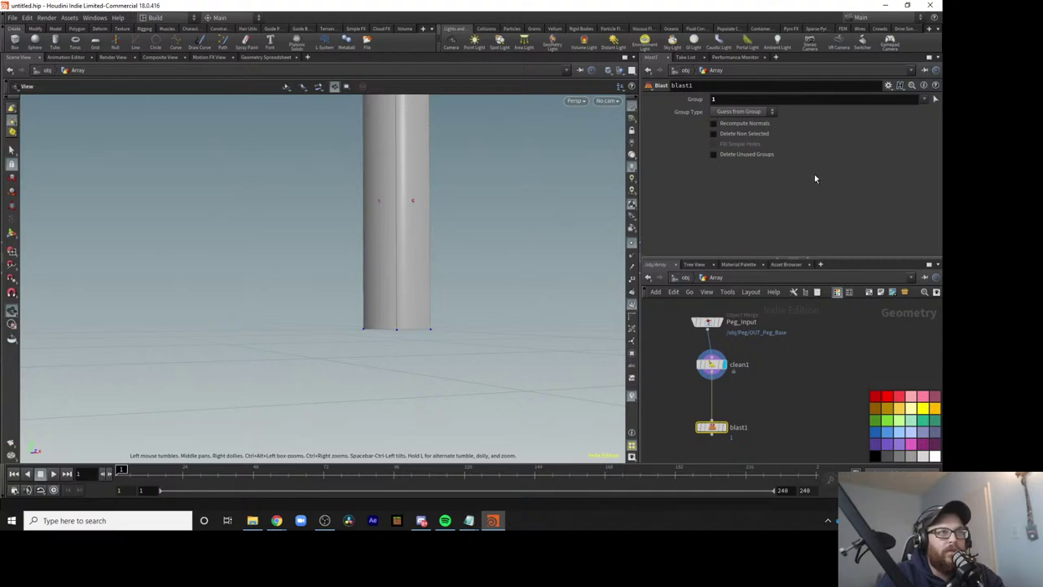
left_click(714, 133)
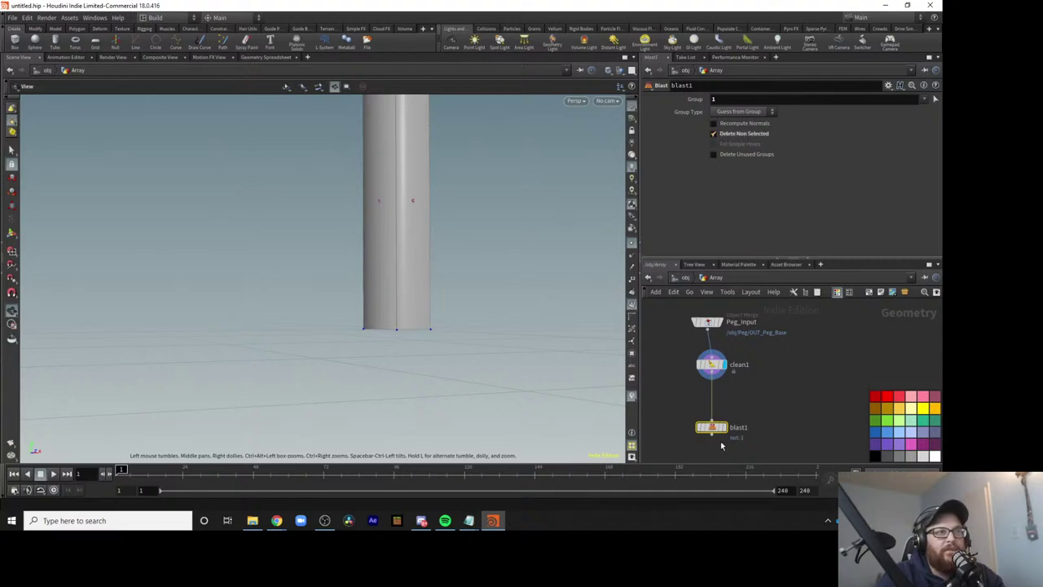
left_click(723, 426)
left_click_drag(479, 269, 444, 391)
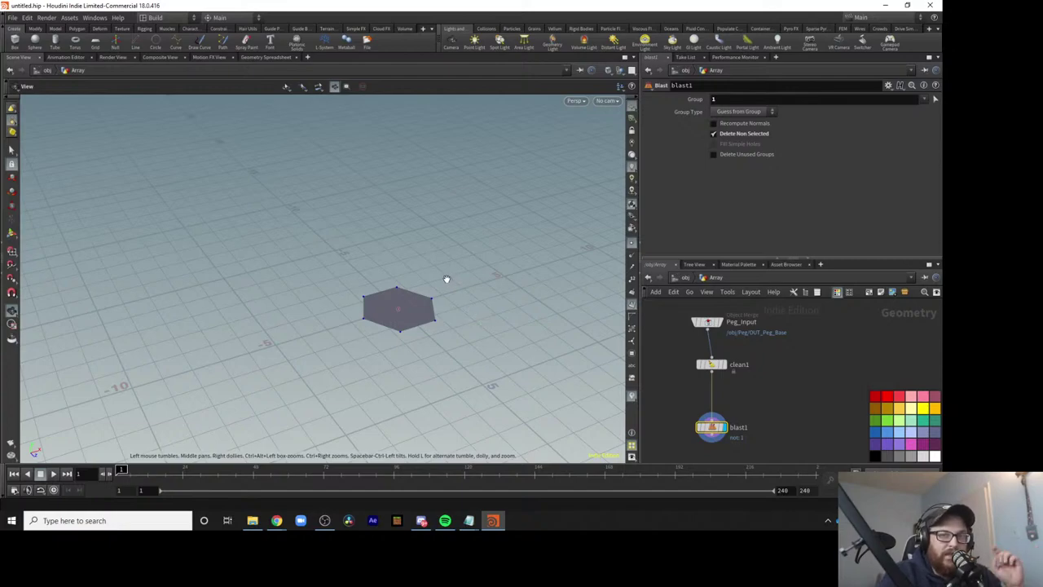
Append a Convert node below the Blast node, set it to convert to Circle, and display the result.
left_click_drag(713, 428, 712, 420)
left_click_drag(712, 366, 708, 359)
left_click(713, 432)
key("Tab")
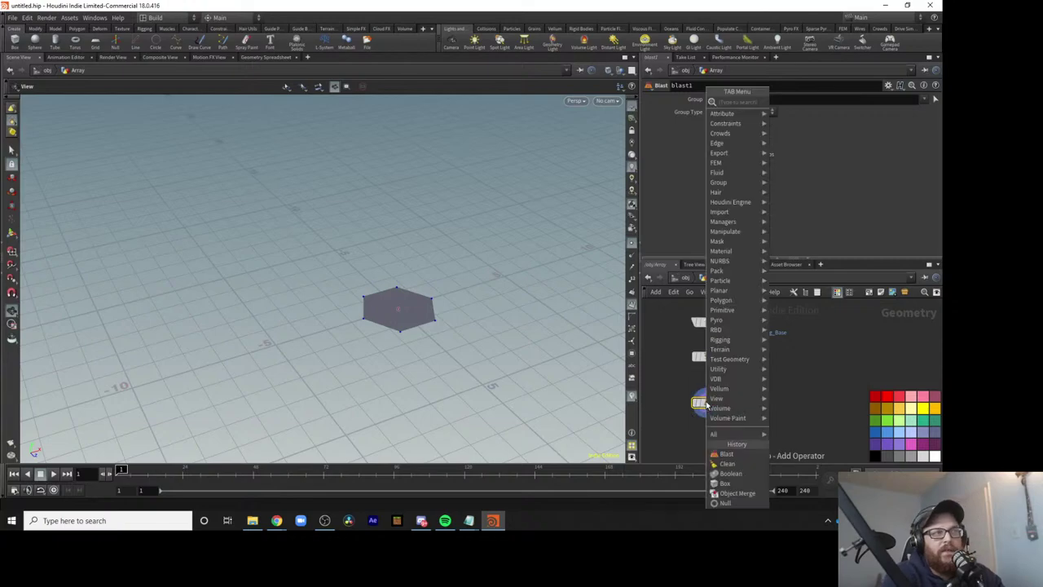
type("conv")
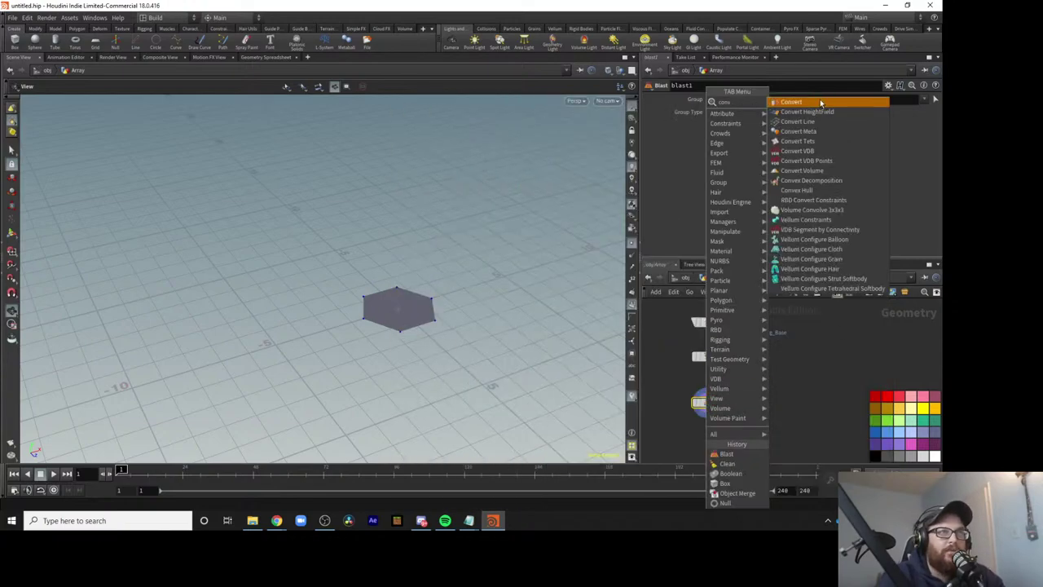
left_click(821, 103)
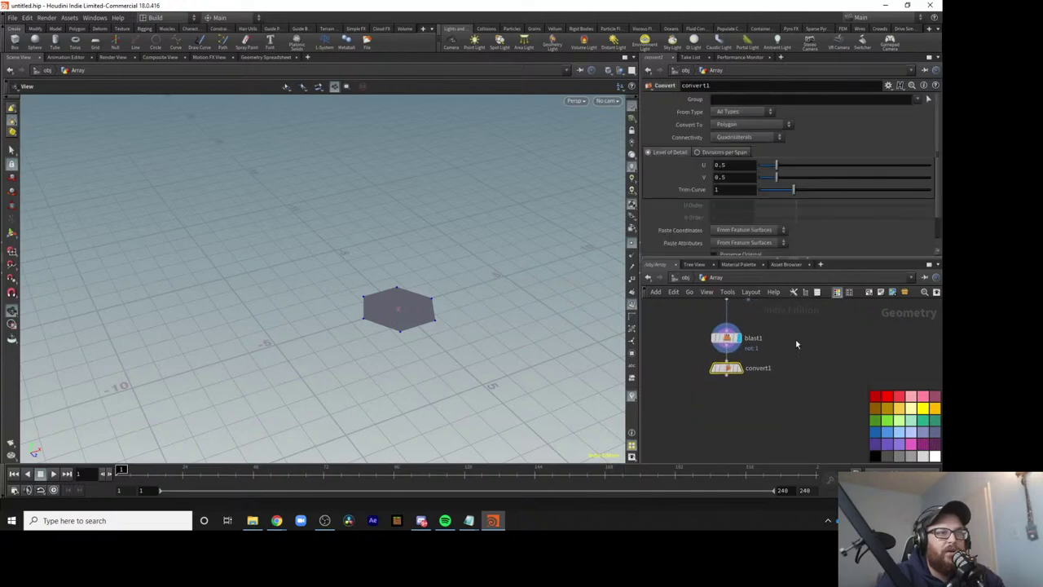
left_click(746, 126)
left_click(733, 204)
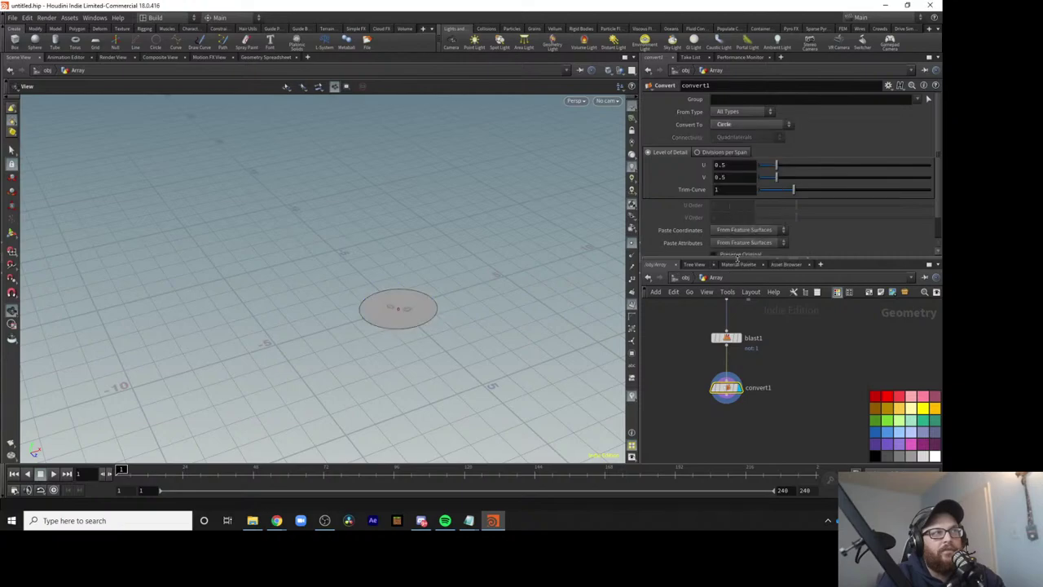
left_click_drag(409, 302, 504, 345)
right_click_drag(504, 345, 557, 258)
left_click_drag(557, 258, 503, 223)
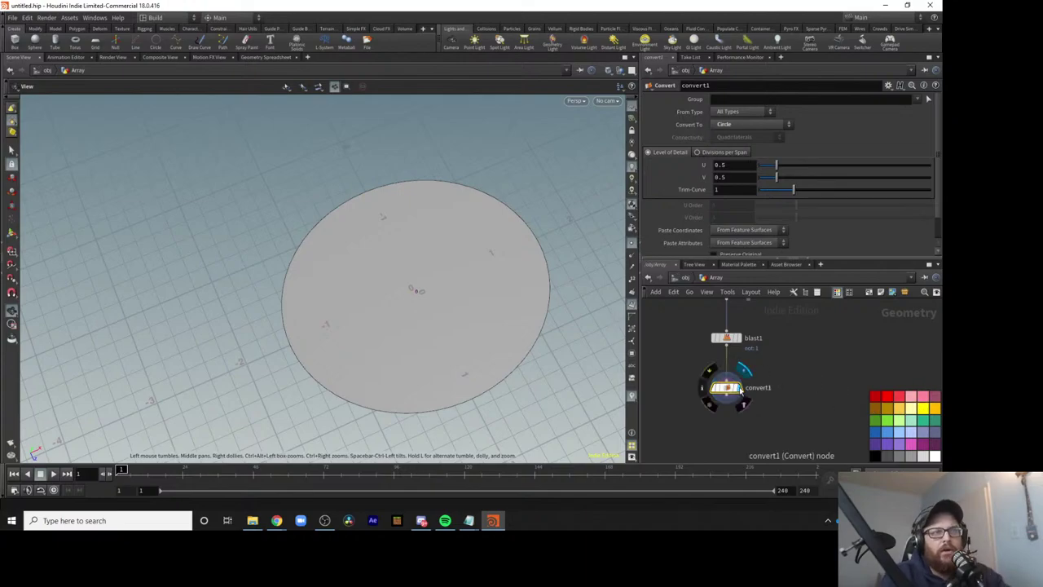
Append an Add node below the Convert node and enable Delete Geometry But Keep the Points.
key("Tab")
type("add")
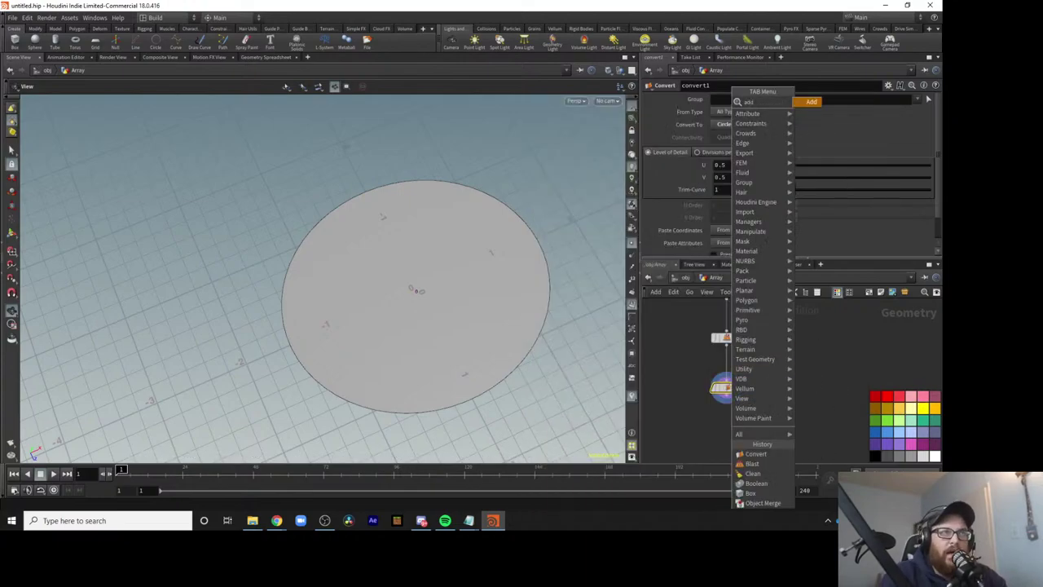
left_click(810, 103)
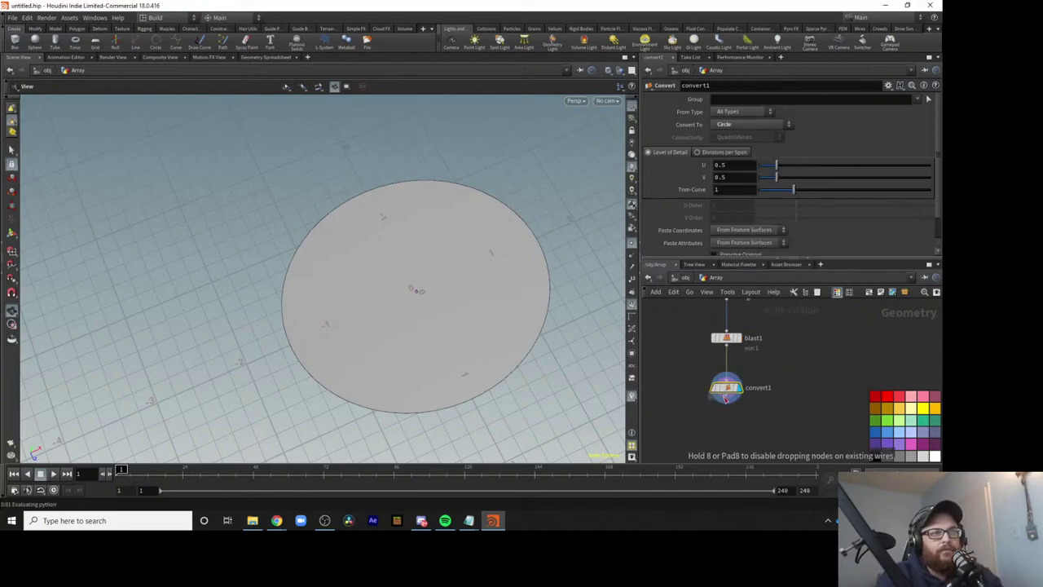
left_click(726, 425)
left_click_drag(733, 434, 733, 449)
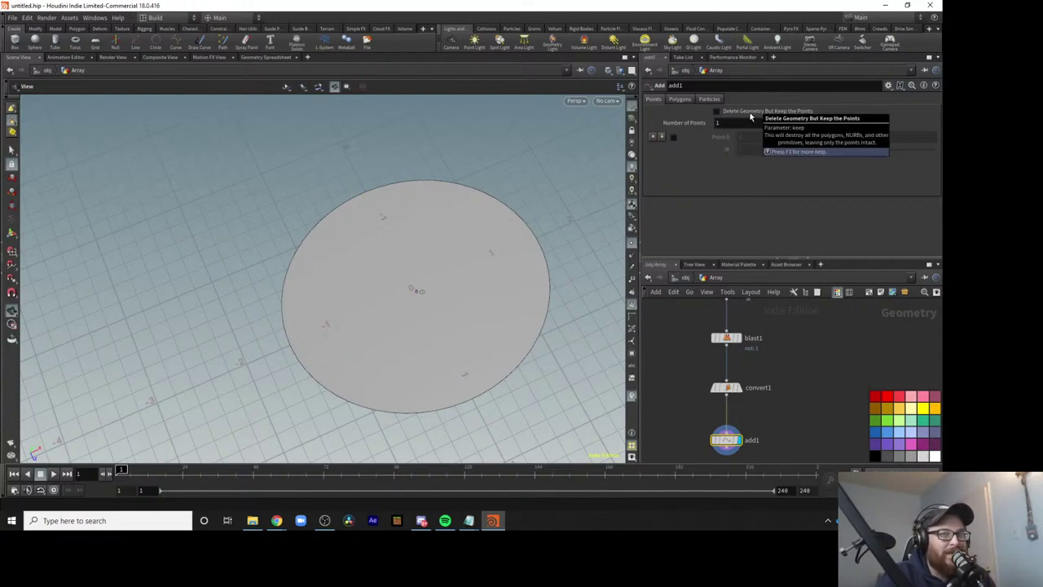
left_click(716, 113)
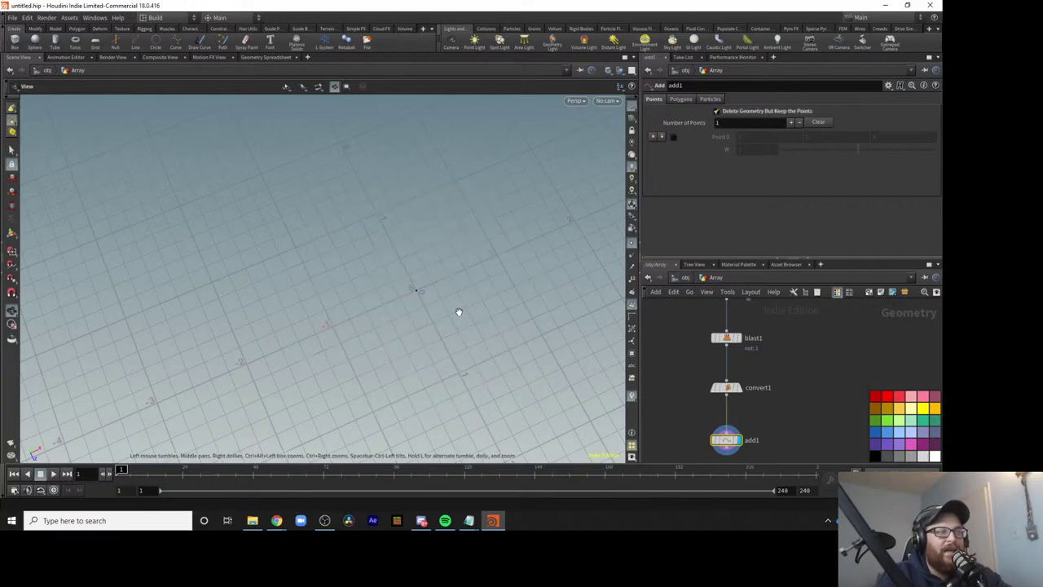
left_click_drag(458, 330, 494, 233)
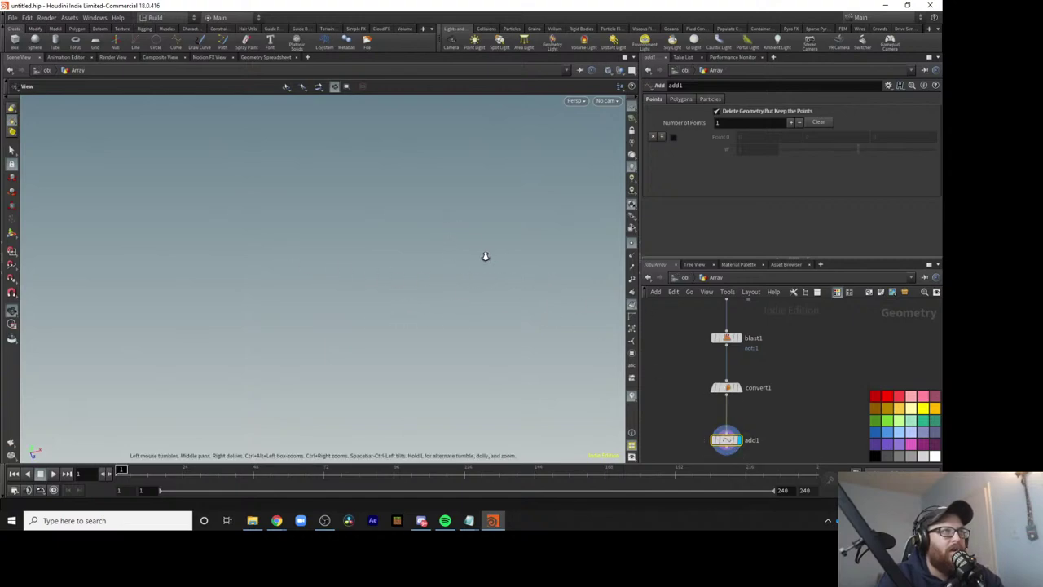
Reframe the peg from the object level, return to the Array network, and examine the Add node's remaining point up close.
middle_click_drag(794, 302, 786, 438)
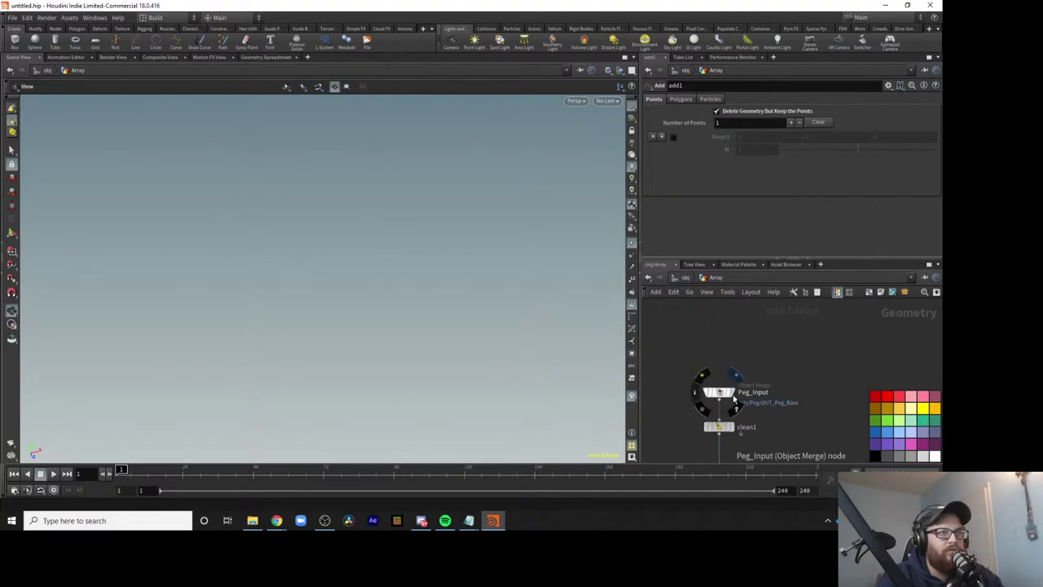
key("u")
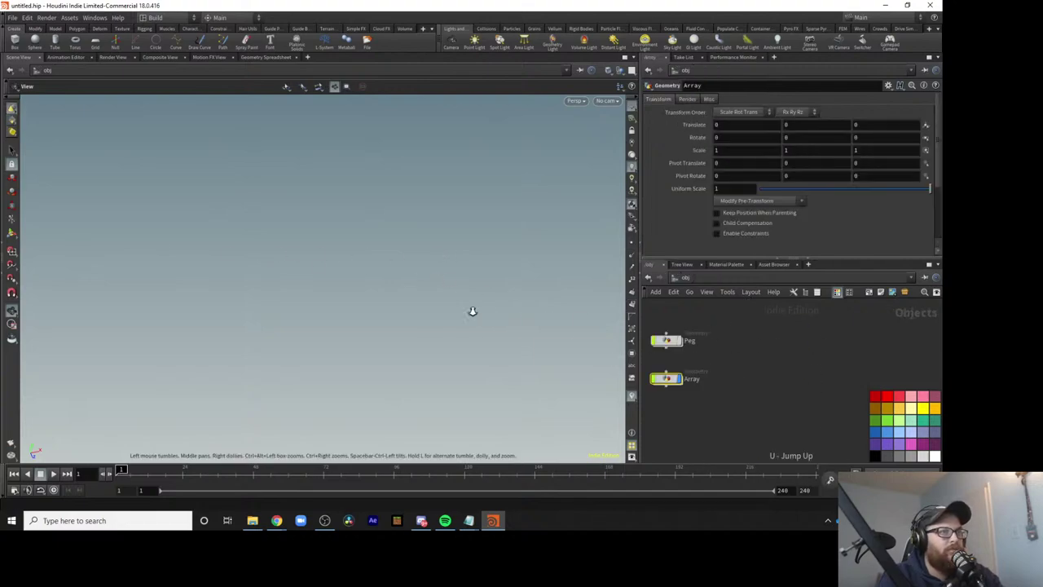
key("f")
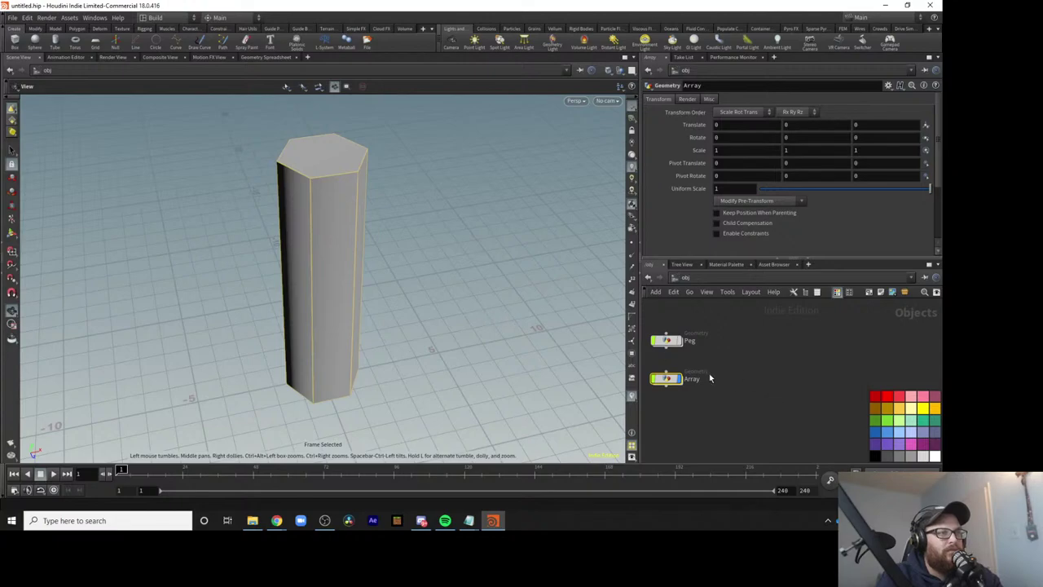
double_click(667, 379)
middle_click_drag(776, 456, 808, 355)
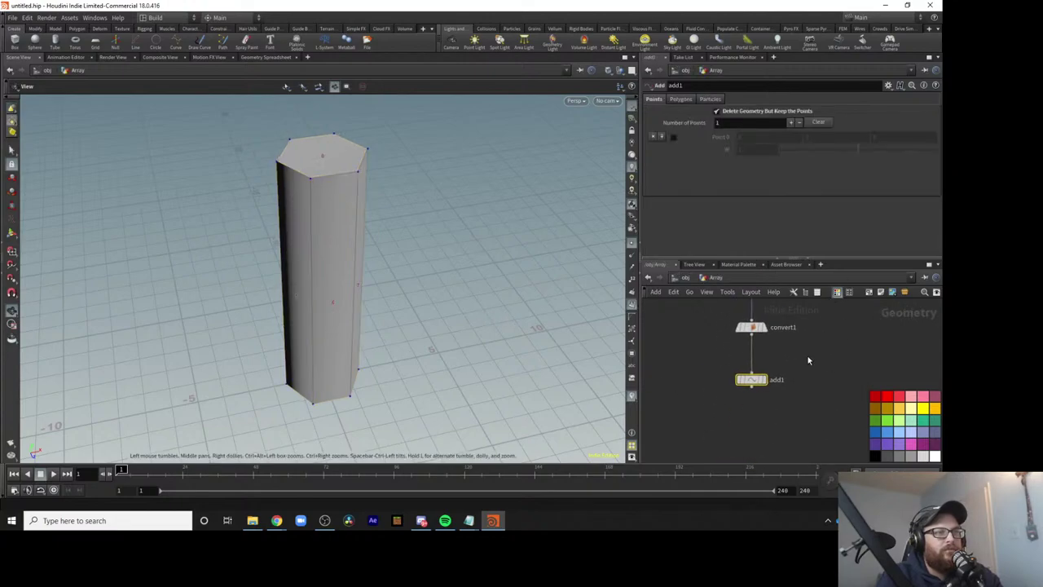
left_click(763, 379)
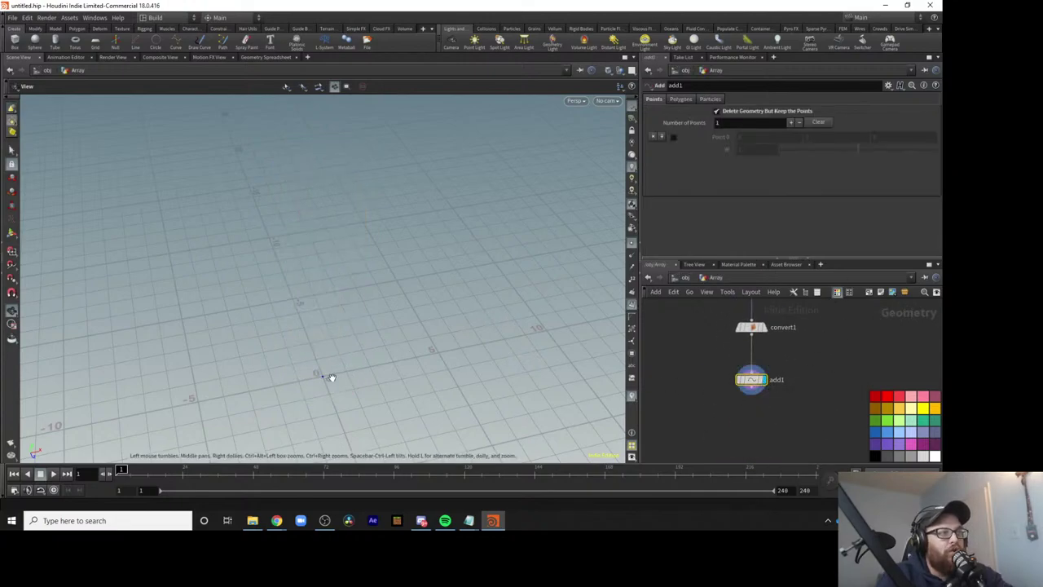
middle_click_drag(400, 361, 463, 301)
right_click_drag(464, 301, 778, 319)
middle_click_drag(427, 336, 431, 301)
left_click_drag(430, 301, 404, 263)
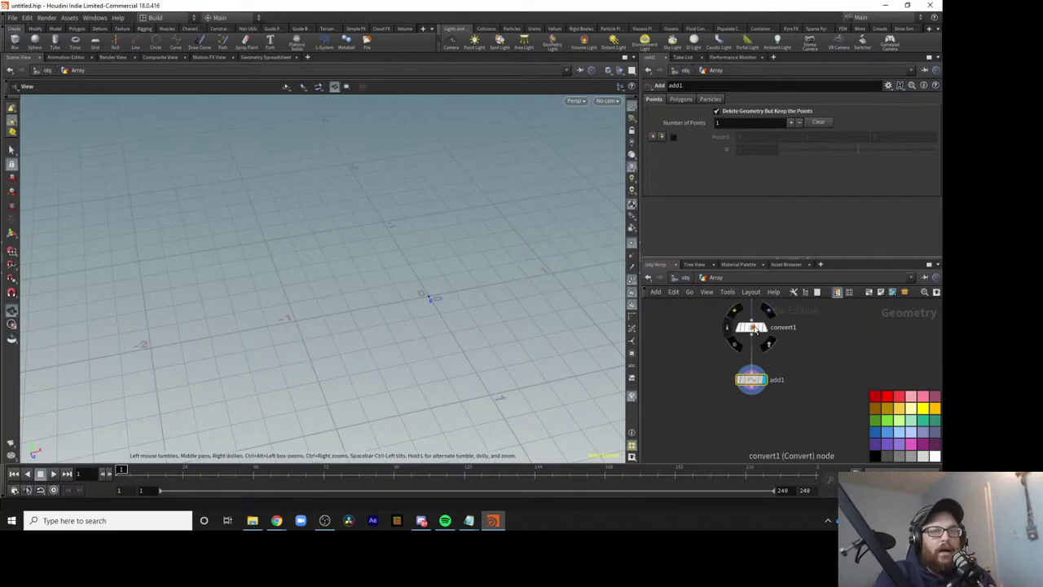
mouse_move(766, 365)
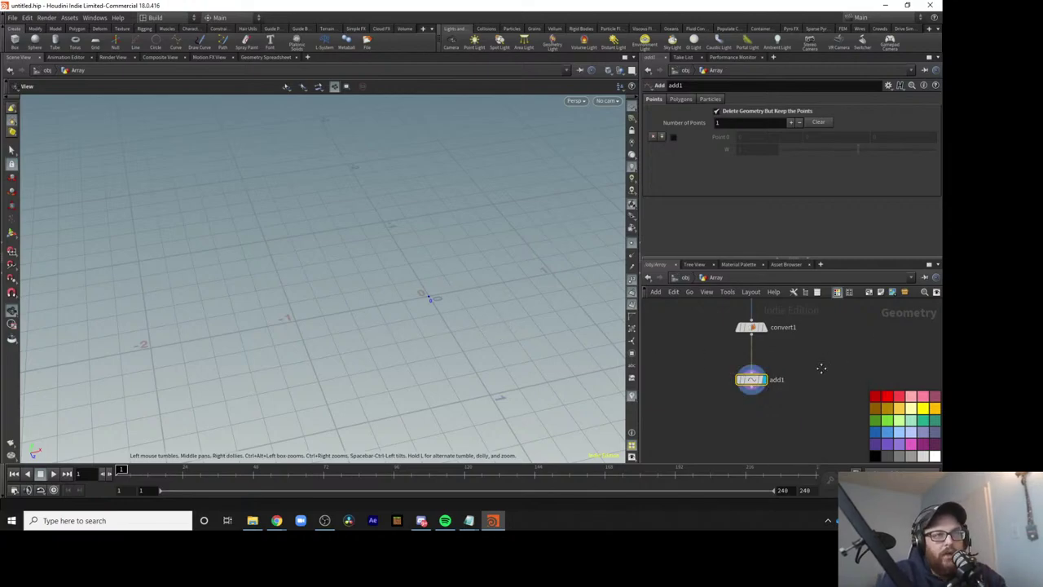
Add a Copy and Transform node below the Add node in the Array network.
middle_click_drag(821, 374, 819, 337)
middle_click_drag(813, 380, 791, 389)
right_click_drag(464, 317, 380, 312)
key("Tab")
type("copy")
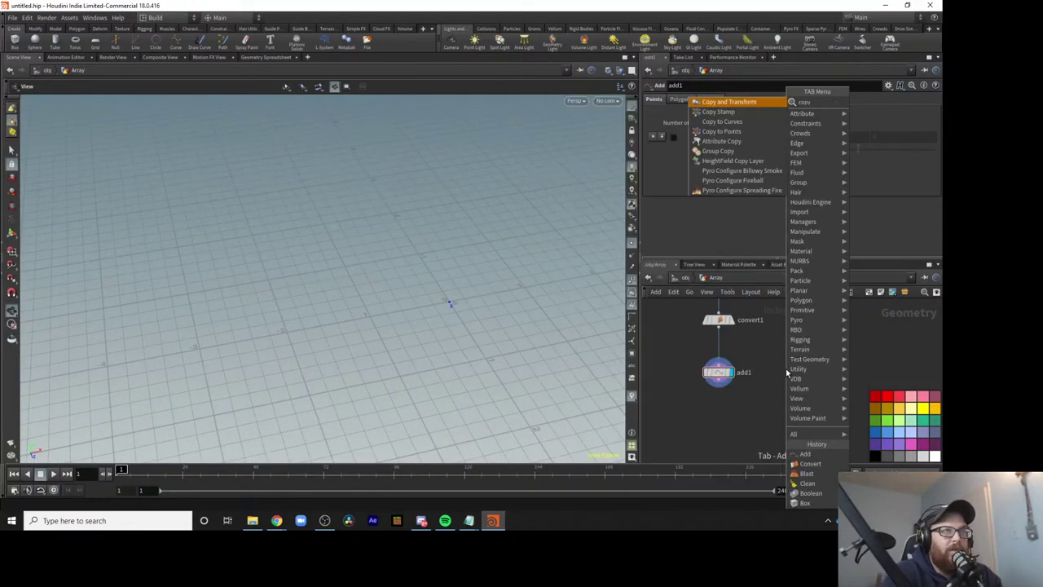
left_click(746, 104)
left_click(763, 404)
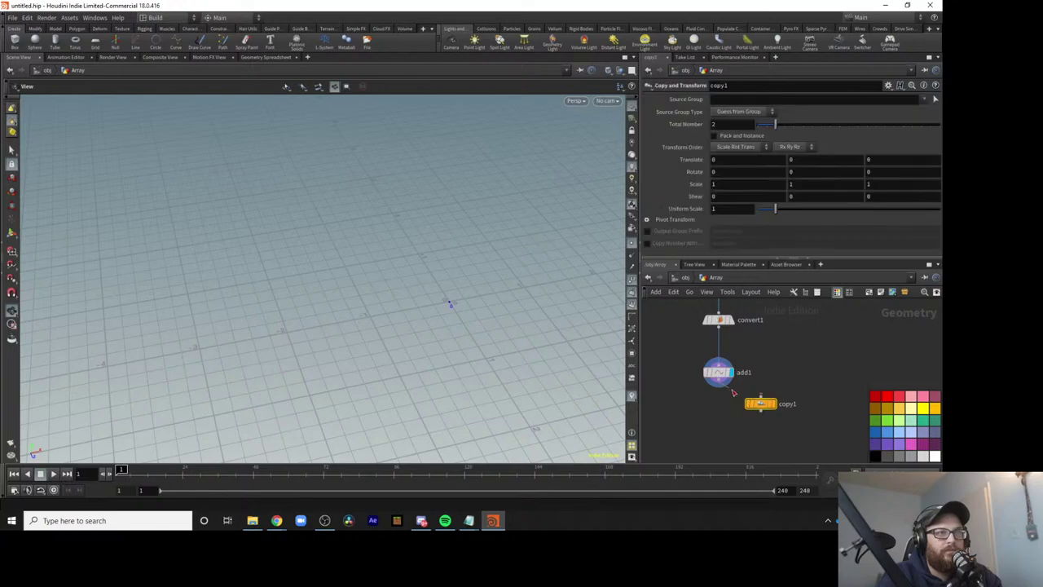
Replace the unconnected Copy and Transform node with a new one wired to the Add node's output.
middle_click_drag(452, 331, 477, 321)
right_click_drag(477, 321, 405, 313)
key("Delete")
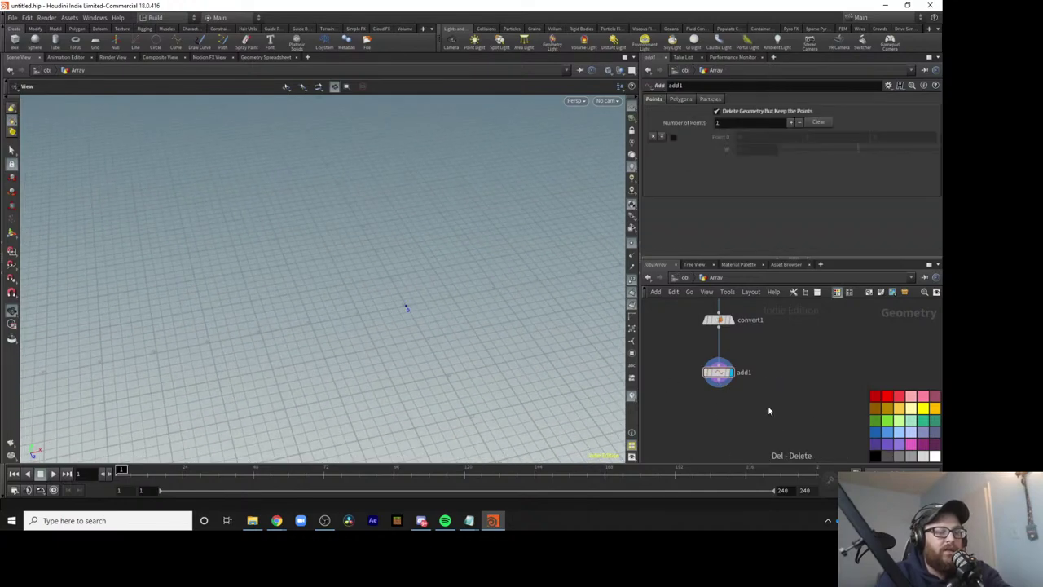
key("Tab")
type("copy")
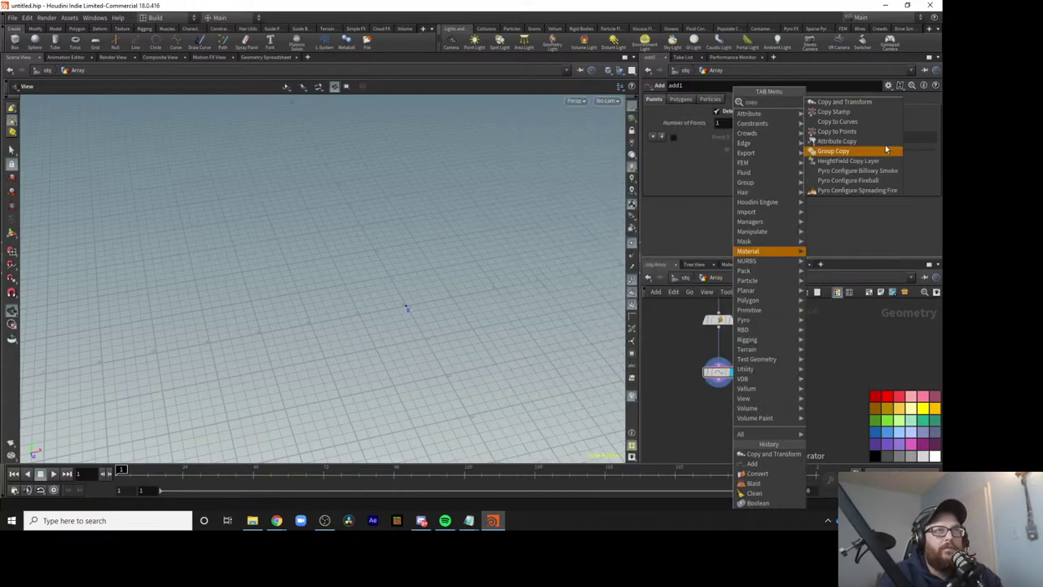
left_click(852, 104)
left_click(770, 403)
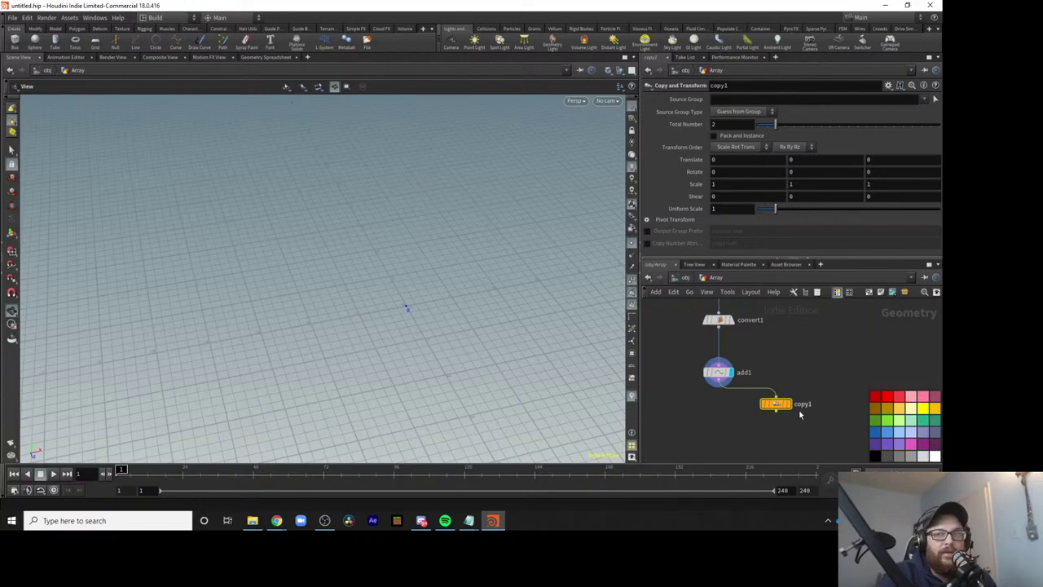
Set the new Copy and Transform node's X translation to 1.
mouse_move(775, 126)
left_mouse_down()
mouse_move(803, 129)
mouse_move(775, 128)
left_mouse_up()
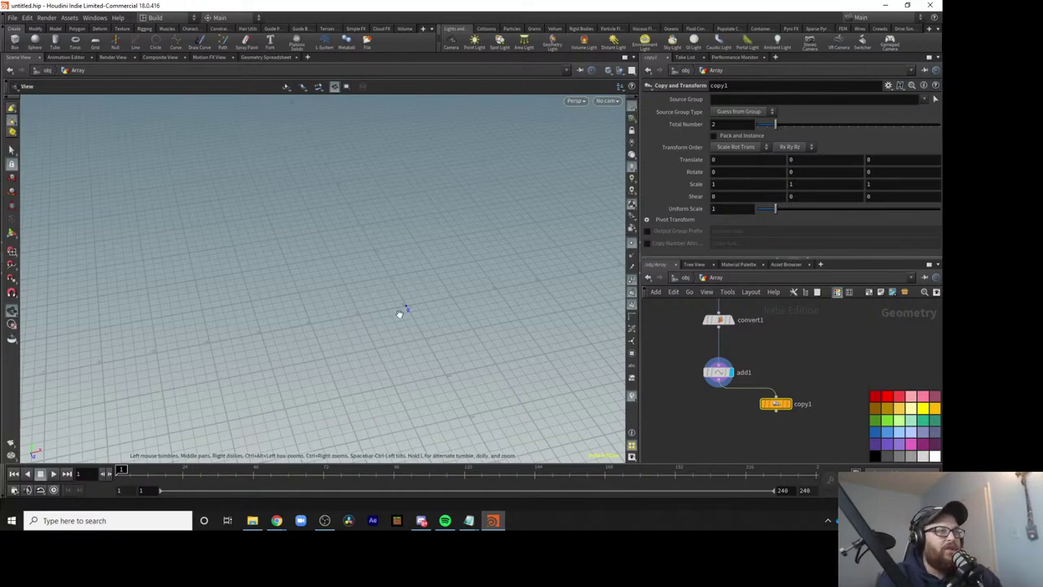
mouse_move(460, 326)
left_mouse_down()
mouse_move(435, 339)
mouse_move(400, 333)
mouse_move(450, 311)
left_mouse_up()
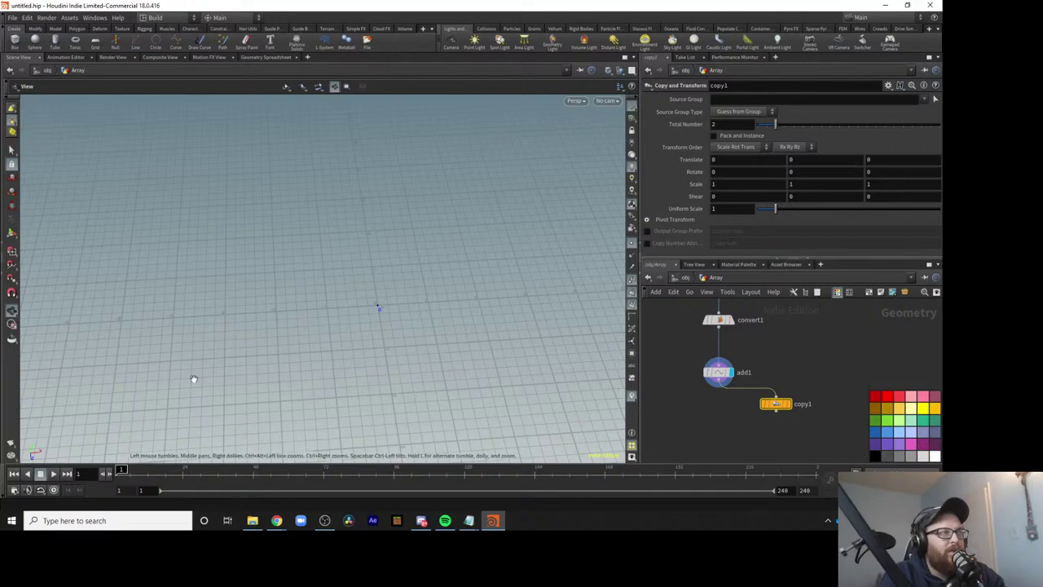
middle_click_drag(720, 157, 731, 122)
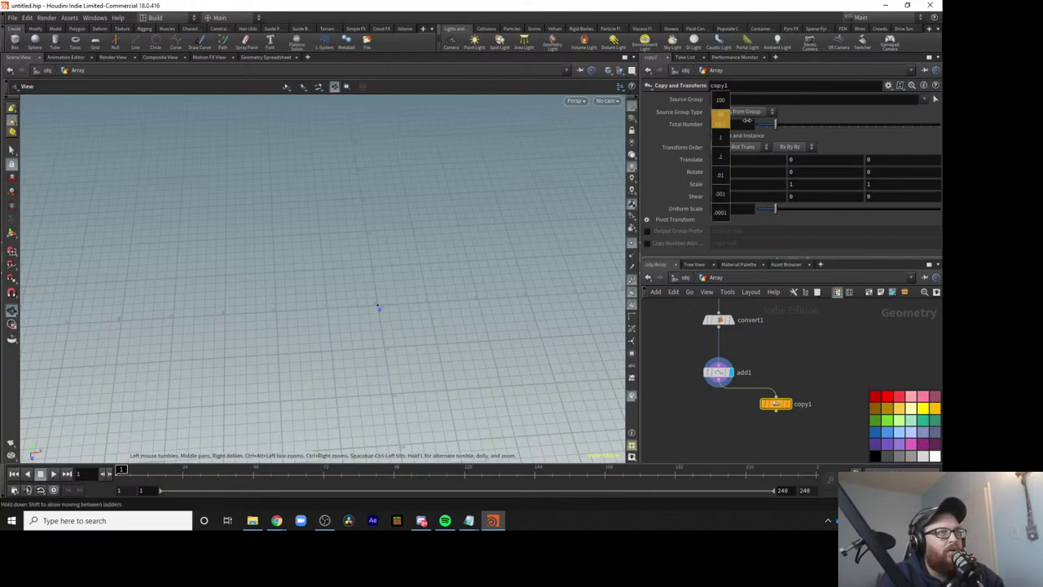
middle_click_drag(740, 121, 741, 121)
middle_click_drag(540, 317, 507, 313)
middle_click_drag(728, 162, 697, 155)
middle_click(775, 163)
left_click_drag(775, 162, 657, 169)
type("1")
key("Return")
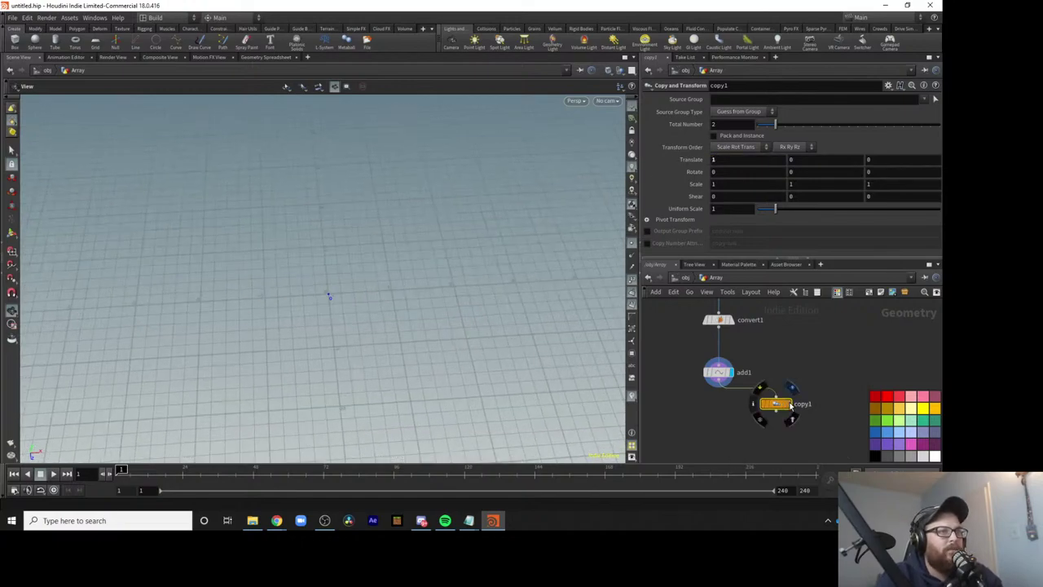
Display the Copy and Transform node's result and set its X translation to 3.
left_click(789, 405)
left_click_drag(734, 161, 684, 163)
type("3")
key("Return")
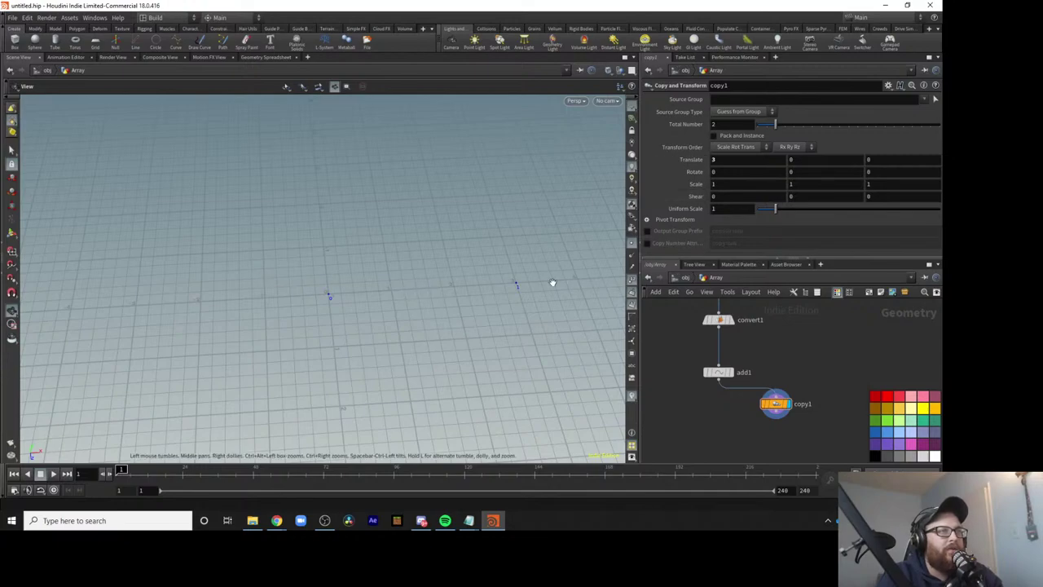
left_click_drag(502, 329, 508, 300)
scroll(509, 300, "down", 4)
middle_click_drag(530, 303, 403, 291)
scroll(411, 291, "down", 1)
Template the Peg_Input node so the peg shows as a wireframe spacing reference.
middle_click_drag(749, 322, 722, 393)
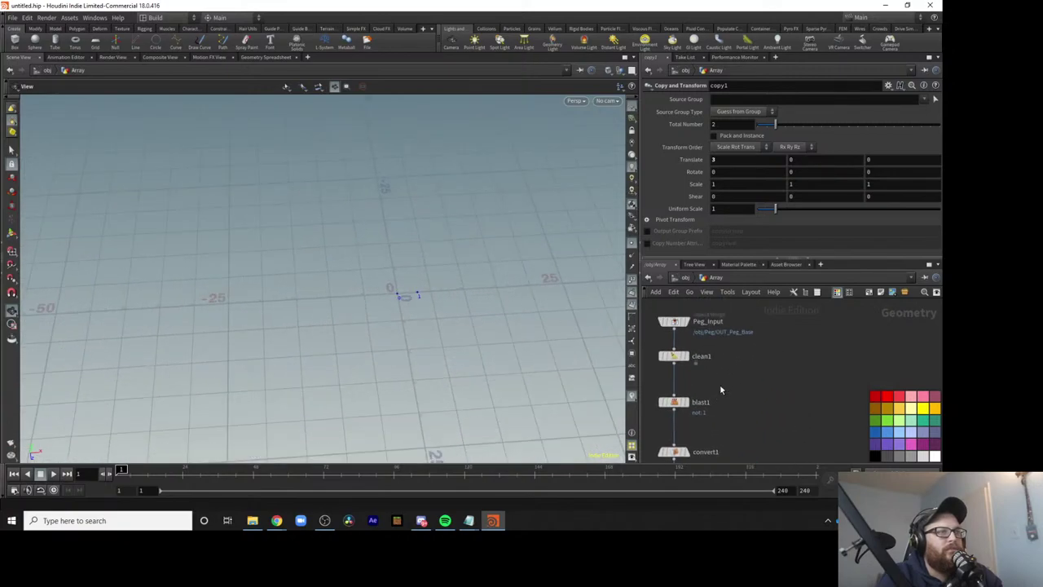
left_click(691, 336)
scroll(425, 308, "up", 4)
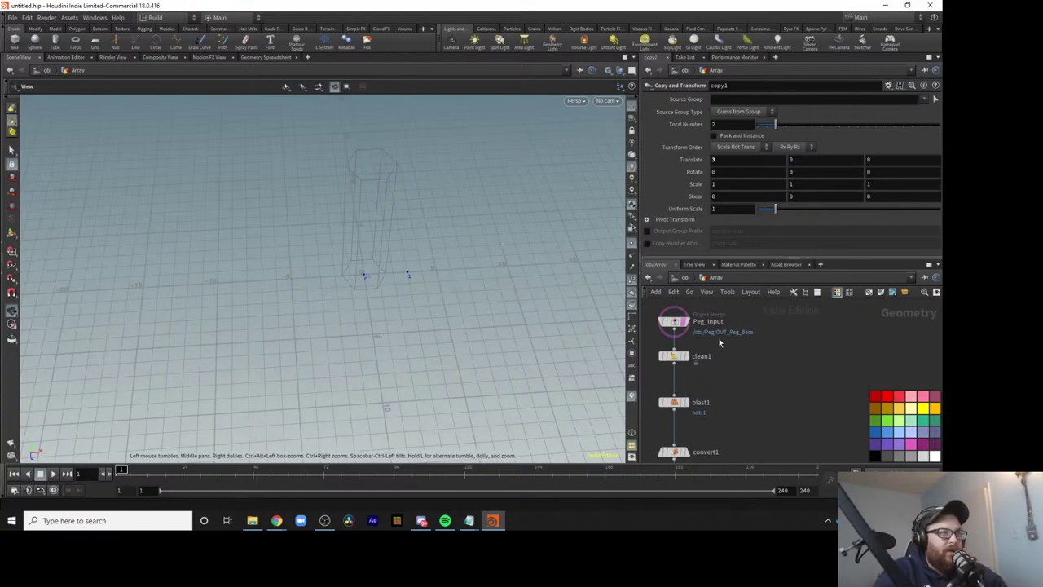
Set the Copy and Transform node's X translation to 4.
middle_click_drag(731, 417, 722, 345)
middle_click_drag(747, 395, 778, 372)
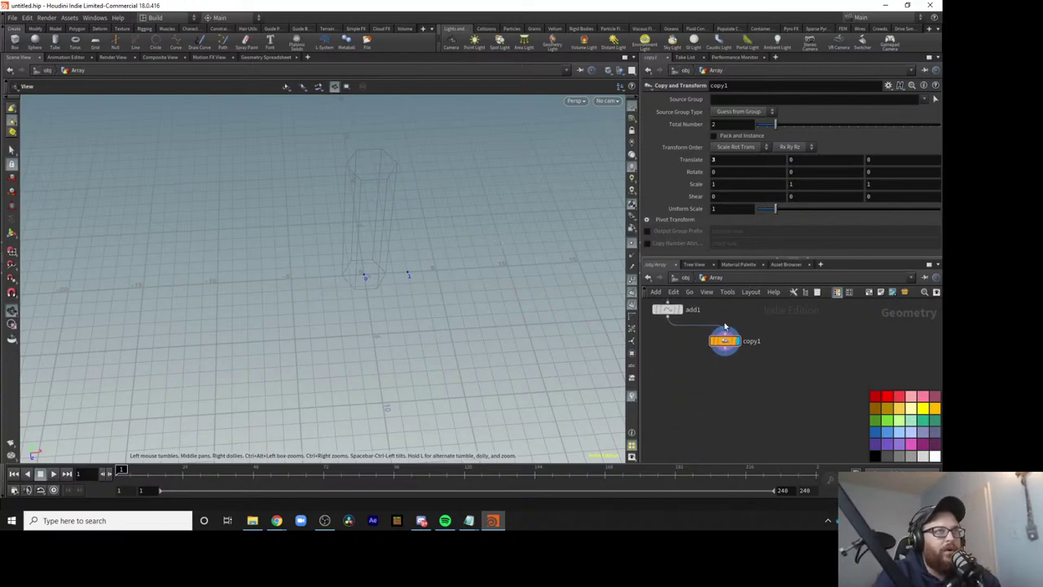
type("4")
key("Return")
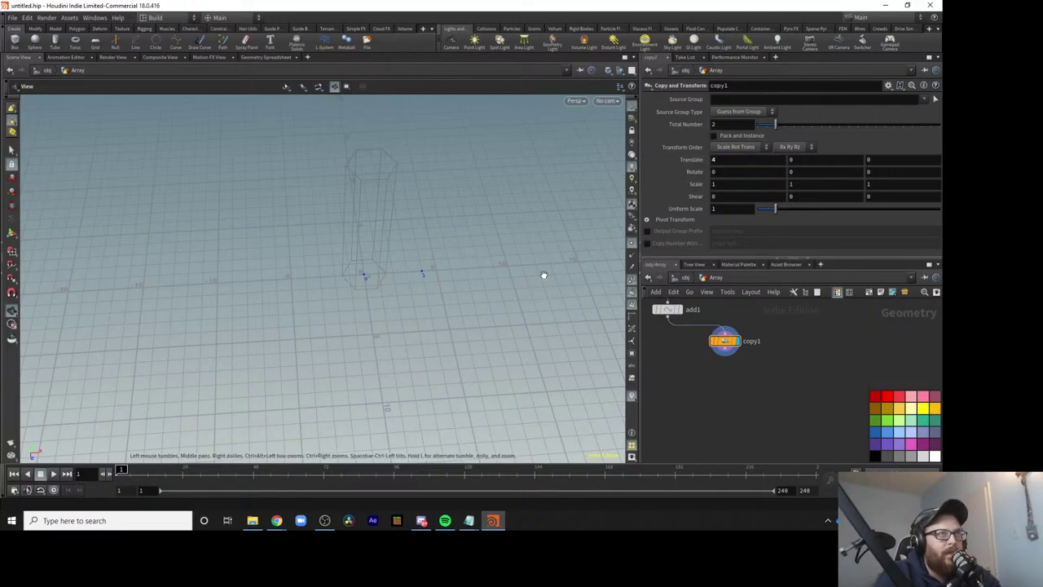
Set the Copy and Transform node's Total Number to 25 to form a row of points.
left_click_drag(776, 125, 829, 124)
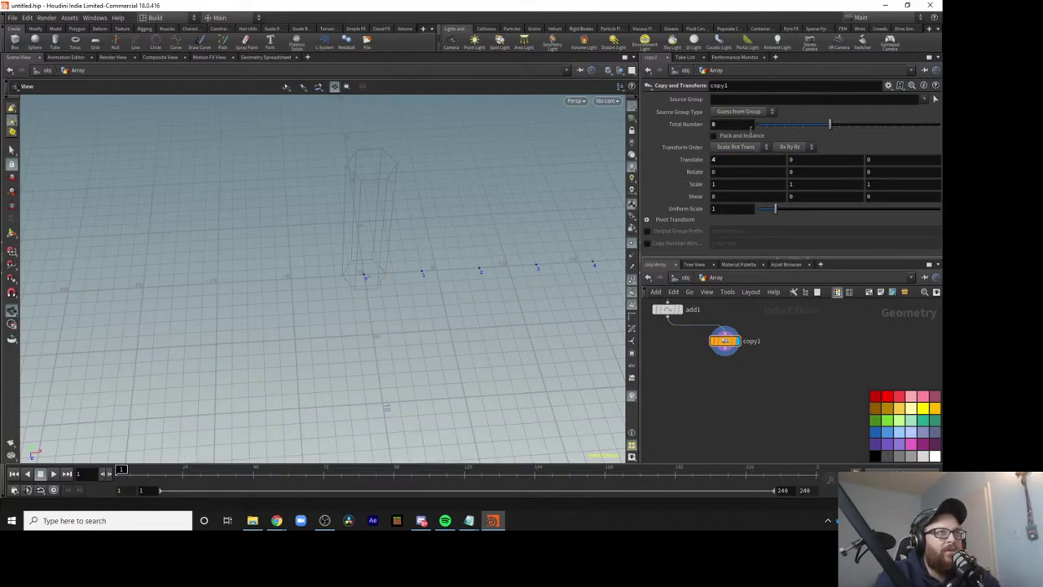
key("Return")
right_click_drag(385, 301, 473, 328)
middle_click_drag(473, 329, 216, 316)
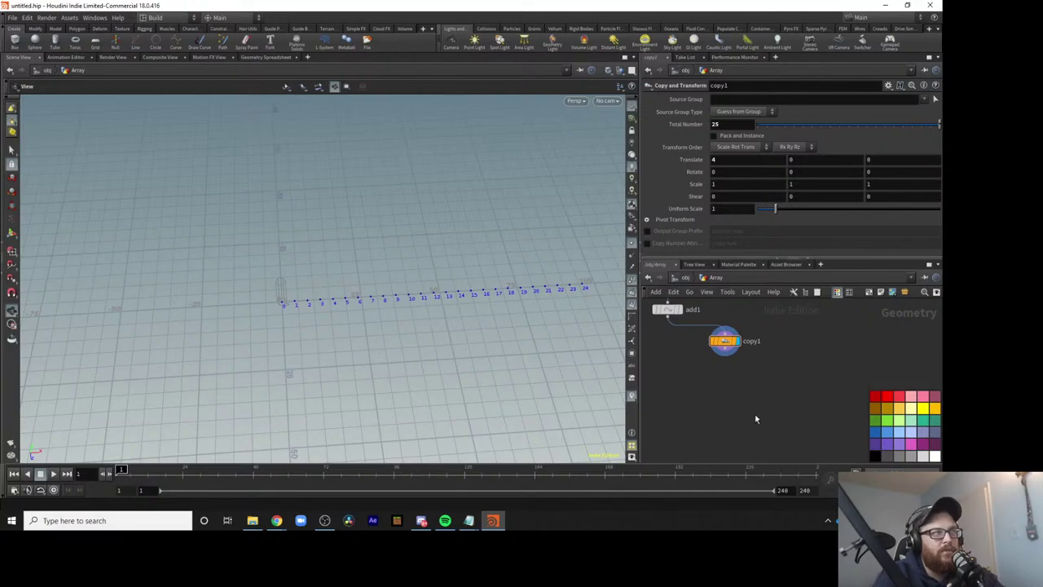
Add a second Copy and Transform node directly below the first one in the Array network.
key("Tab")
type("cop")
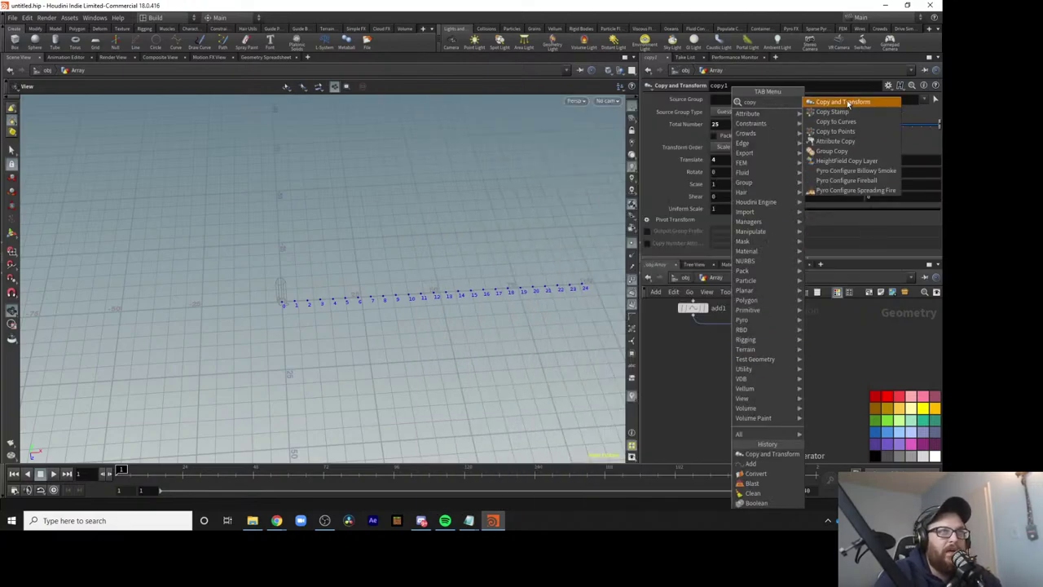
left_click(847, 104)
left_click(754, 381)
left_click_drag(755, 380, 751, 389)
Rename the upper copy node Horizontal_Copy and the lower one Vertical_Copy.
left_click(778, 339)
type("Horizontal_Copy")
key("Return")
double_click(780, 388)
type("Verti")
type("cal_Co")
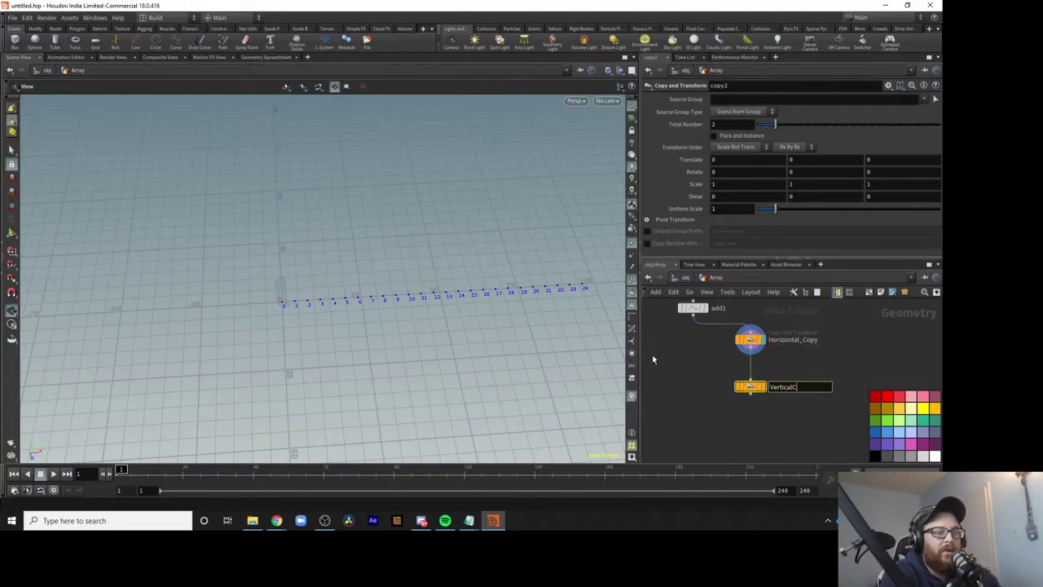
type("py")
key("Return")
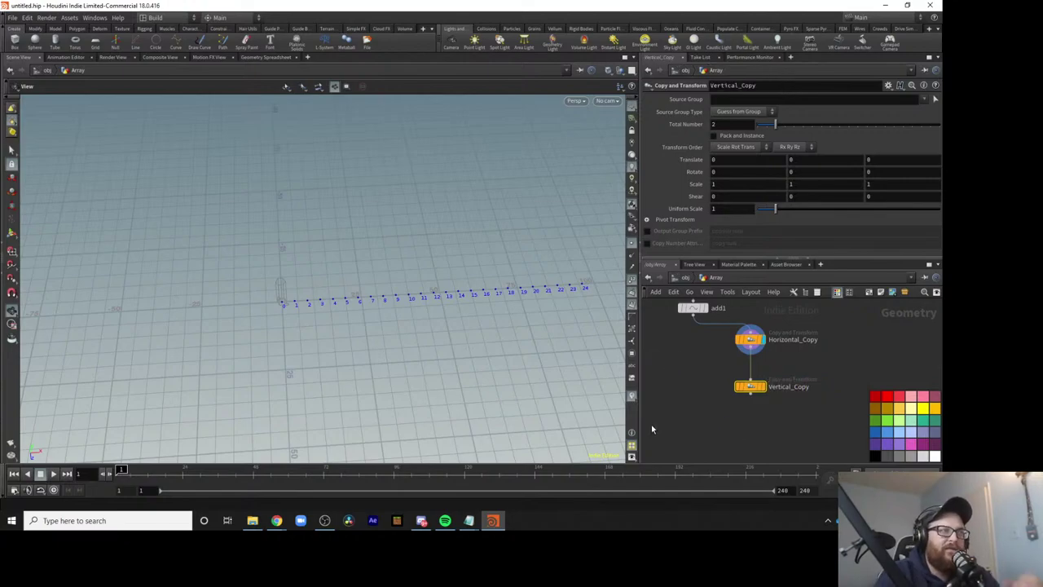
Display the Vertical_Copy node's result and set its Z translation to 2.
left_click(766, 370)
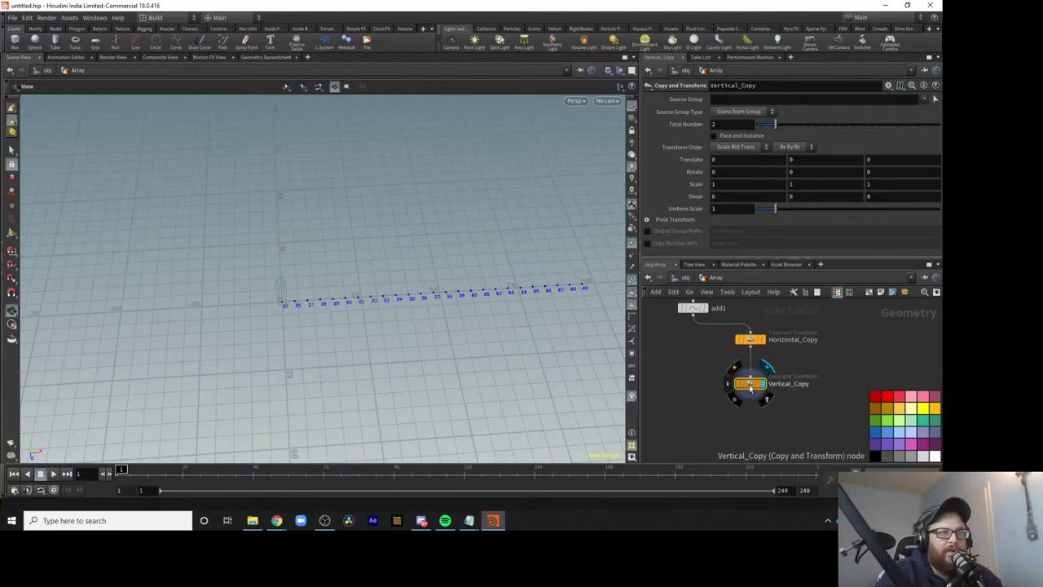
left_click_drag(751, 386, 751, 391)
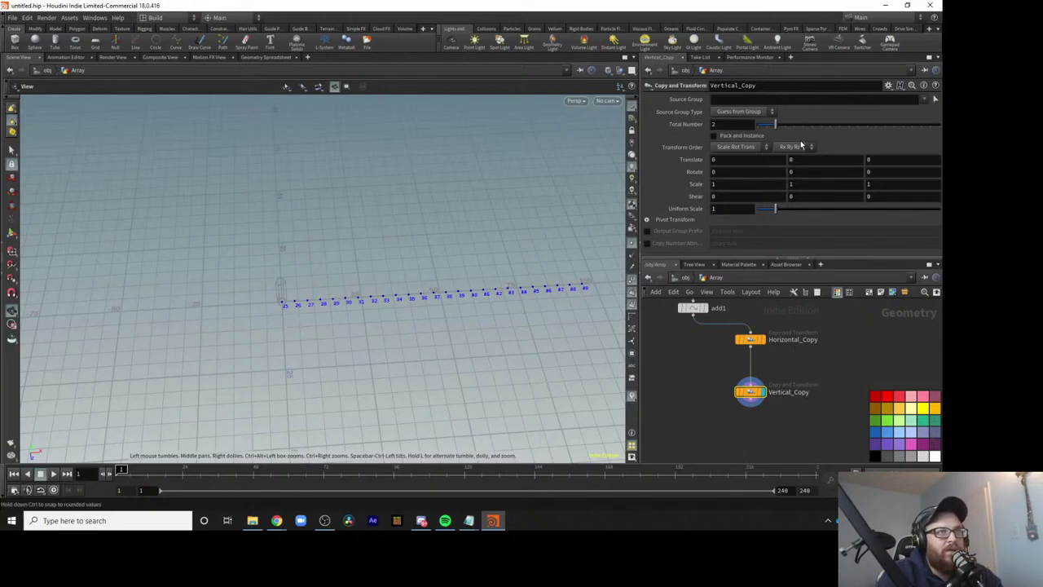
left_click(888, 160)
type("2")
key("Return")
Try a Z translation of 4 on Vertical_Copy against the peg reference and settle on 5.
right_click_drag(276, 344, 616, 353)
middle_click_drag(419, 284, 426, 359)
left_click(888, 160)
type("4")
key("Return")
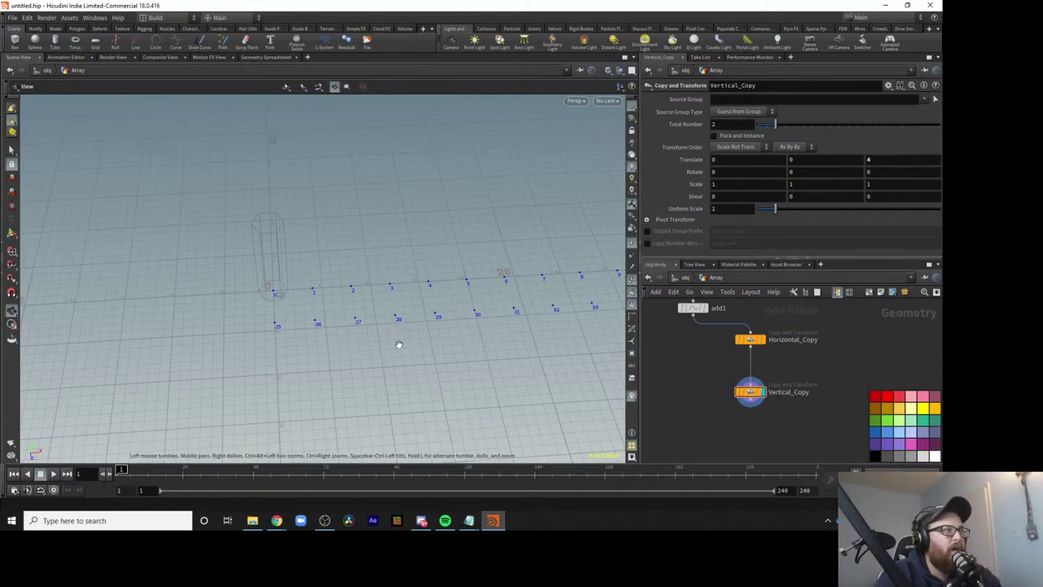
left_click(874, 159)
type("5")
key("Return")
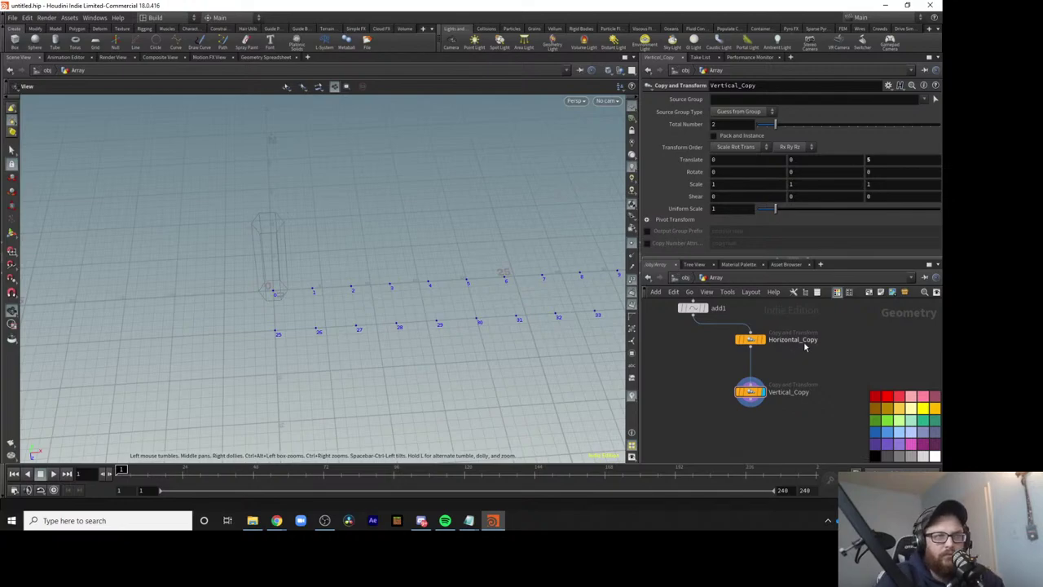
key("alt+Tab")
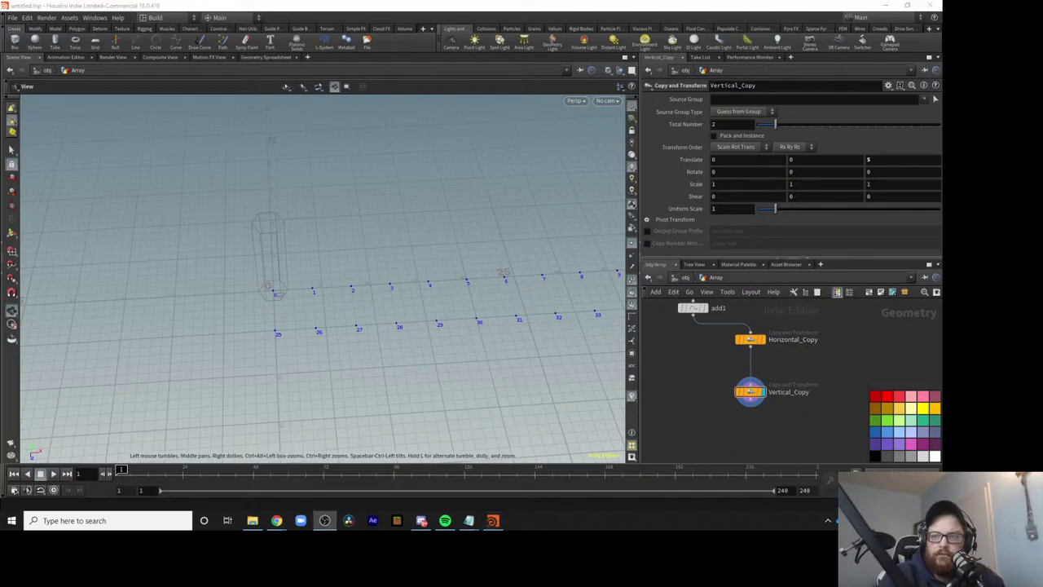
key("alt+Tab")
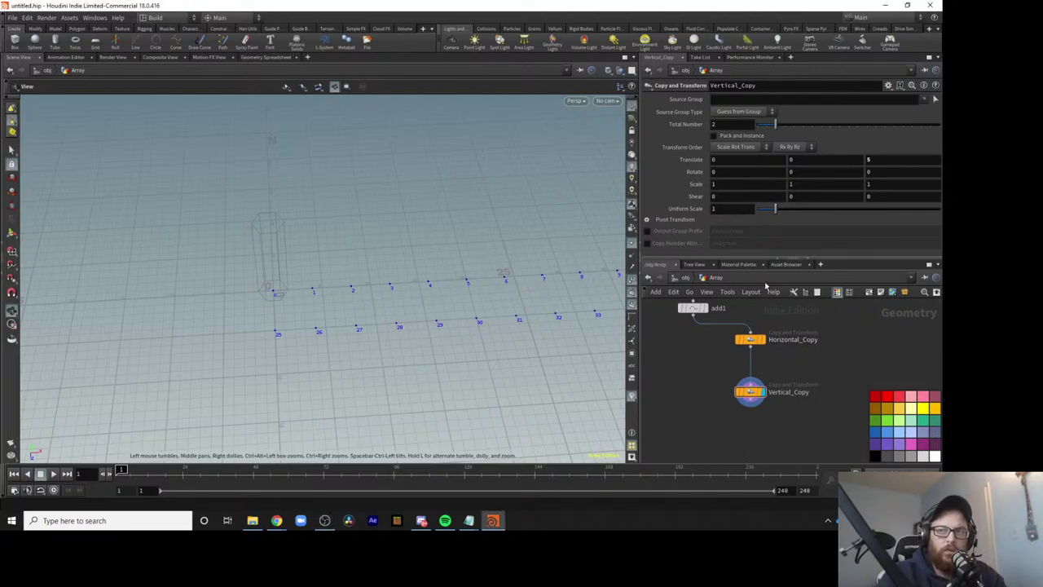
middle_click_drag(802, 371, 767, 350)
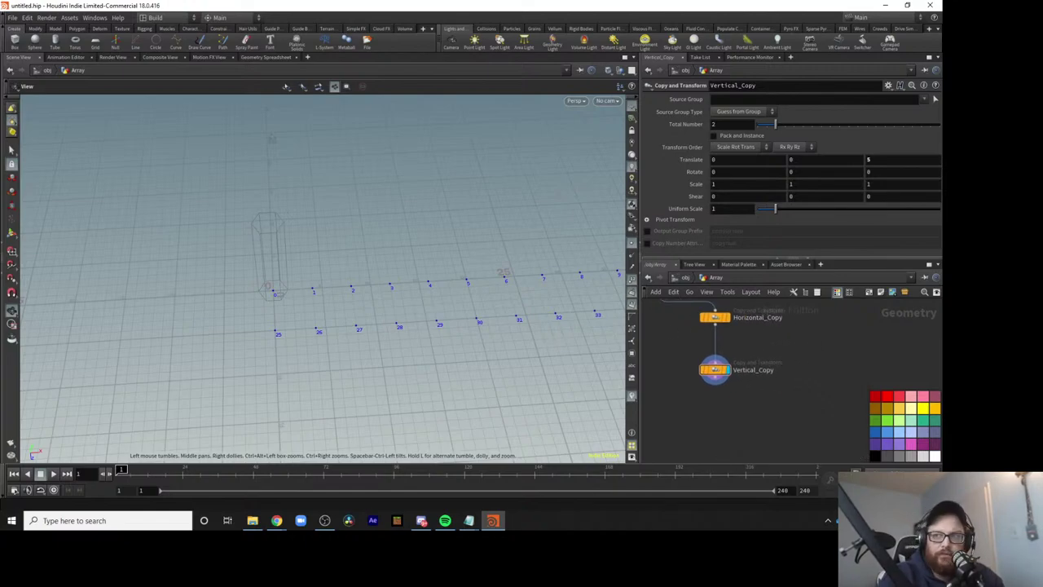
key("alt+Tab")
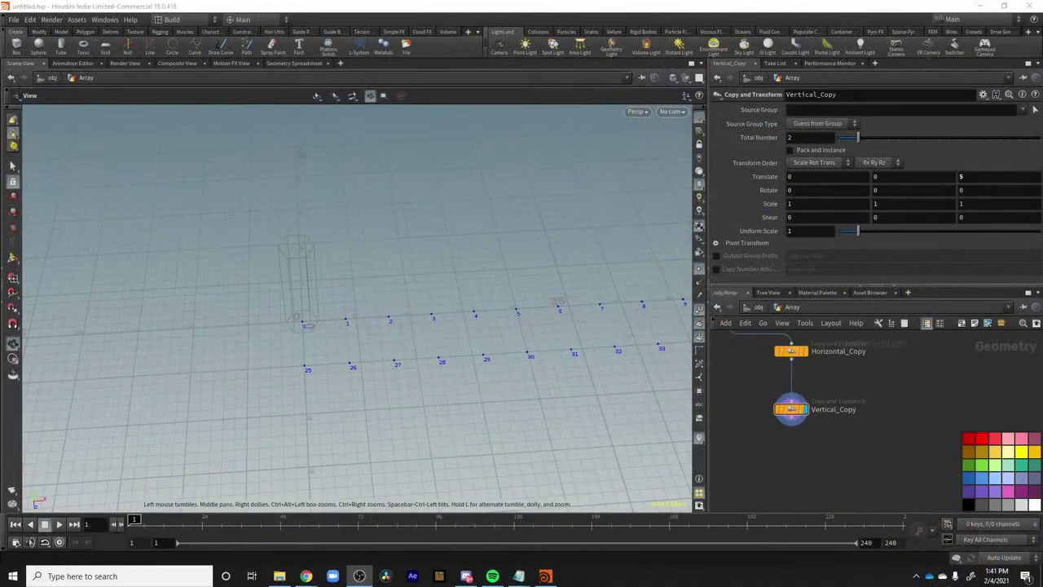
key("alt+Tab")
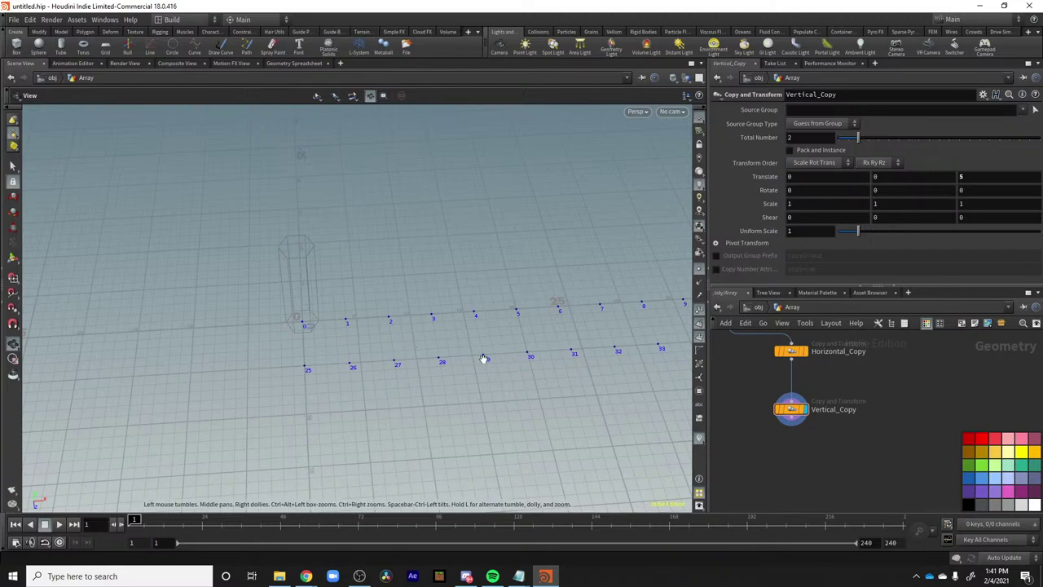
Increase Vertical_Copy's Total Number to 16 to fill out the grid of points.
left_click_drag(808, 414, 807, 410)
left_click_drag(859, 139, 878, 141)
right_click_drag(631, 309, 507, 312)
middle_click_drag(506, 314, 394, 268)
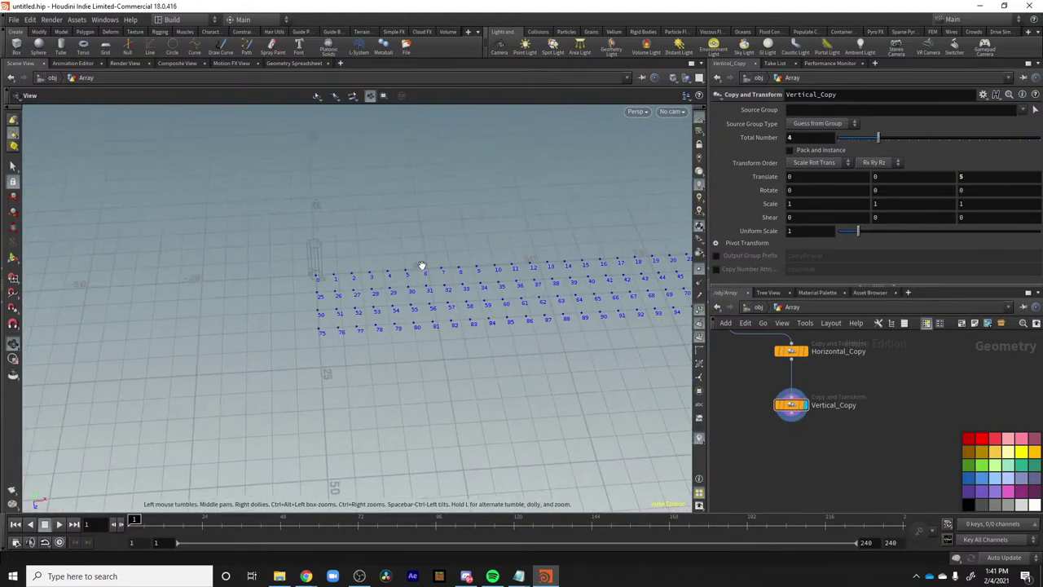
left_click_drag(878, 139, 990, 140)
scroll(644, 275, "down", 3)
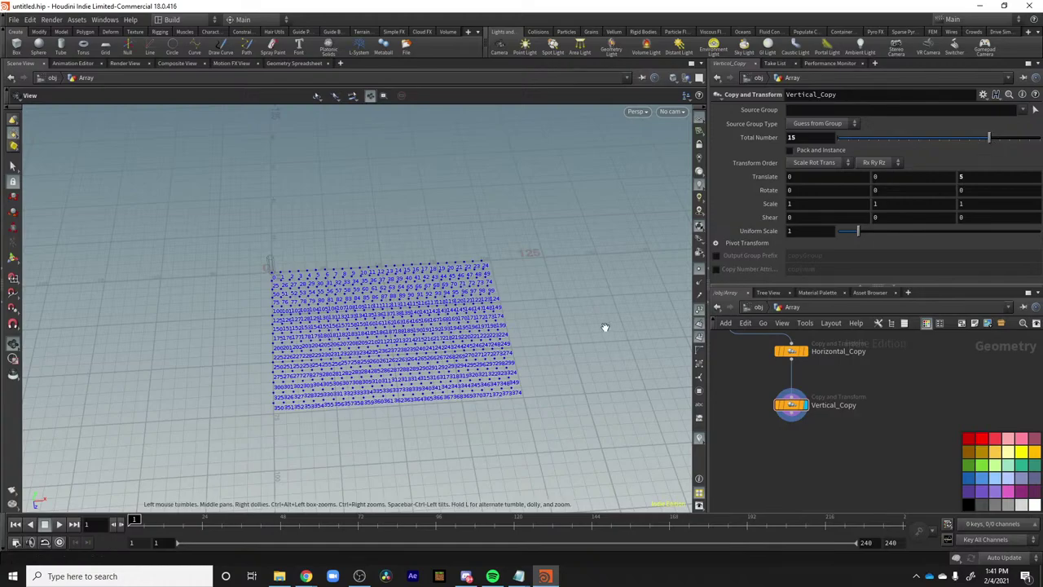
scroll(507, 329, "up", 3)
middle_click_drag(543, 356, 542, 316)
left_click_drag(991, 141, 998, 140)
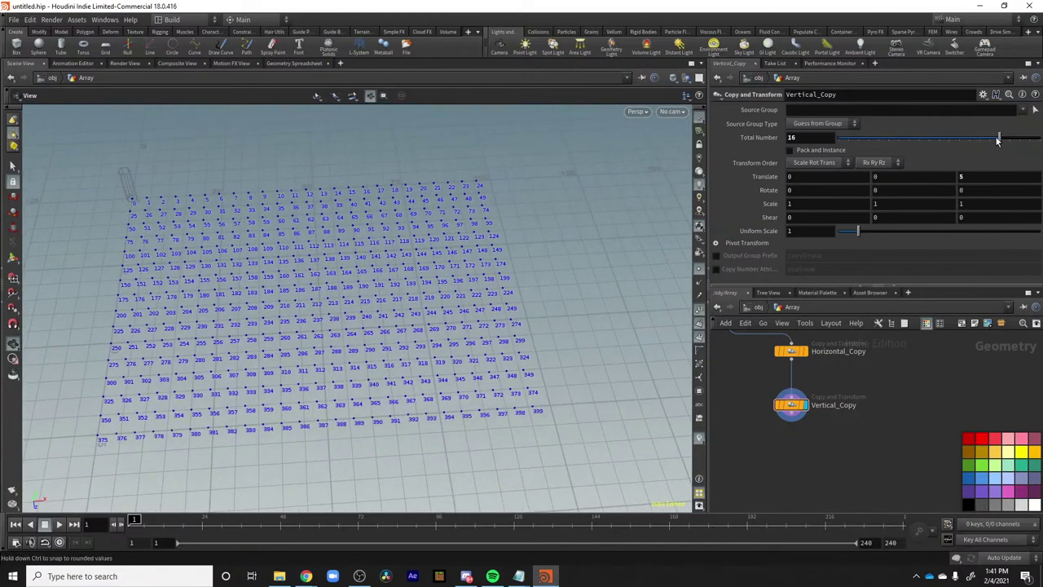
Add a third Copy and Transform node connected below Vertical_Copy.
middle_click_drag(438, 260, 582, 305)
scroll(244, 258, "up", 3)
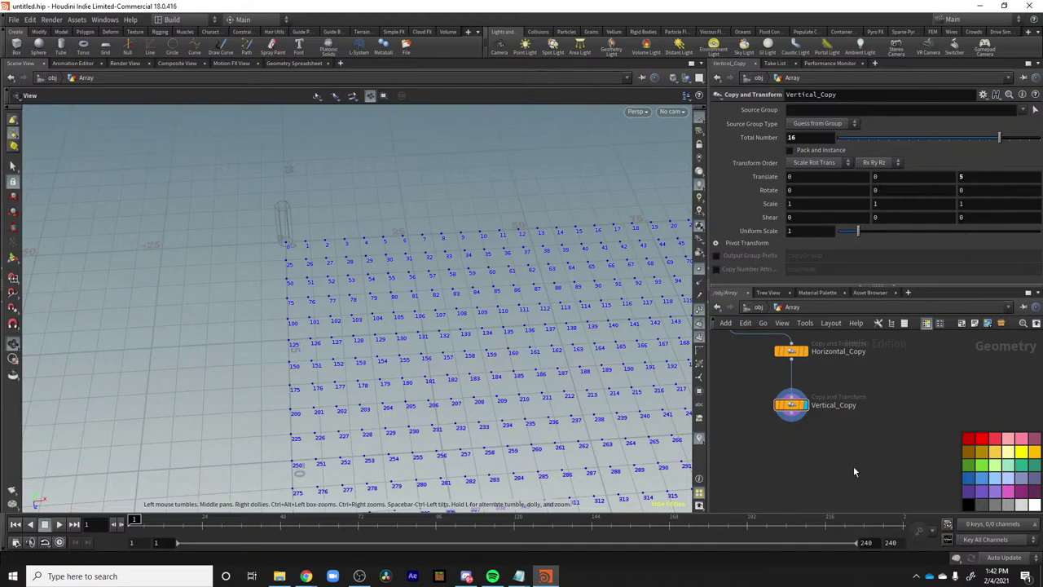
key("Tab")
type("copy")
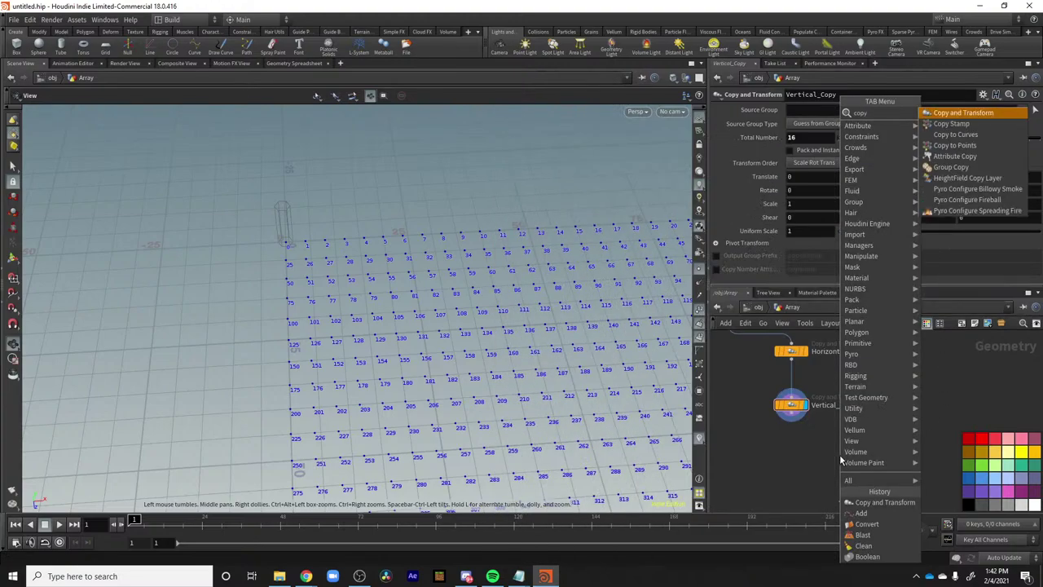
left_click(961, 112)
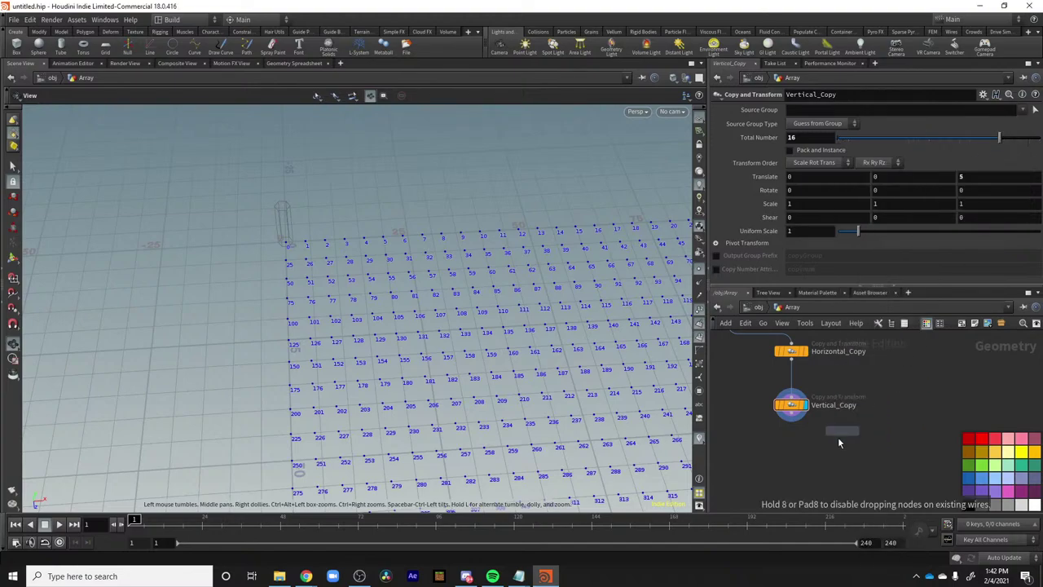
left_click(839, 456)
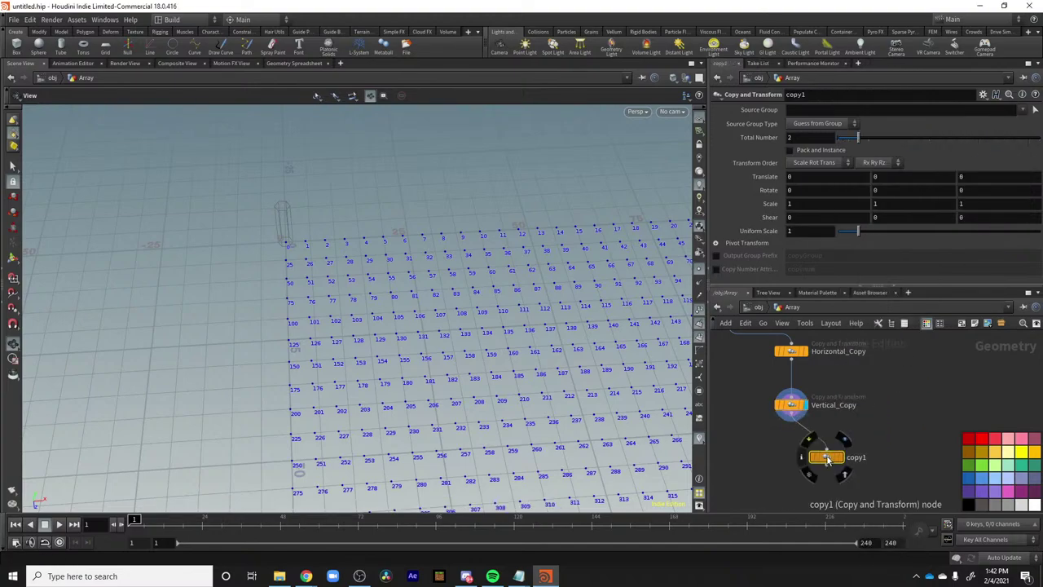
Display the third copy node's result and set its Z translation to 2.5.
left_click(853, 457)
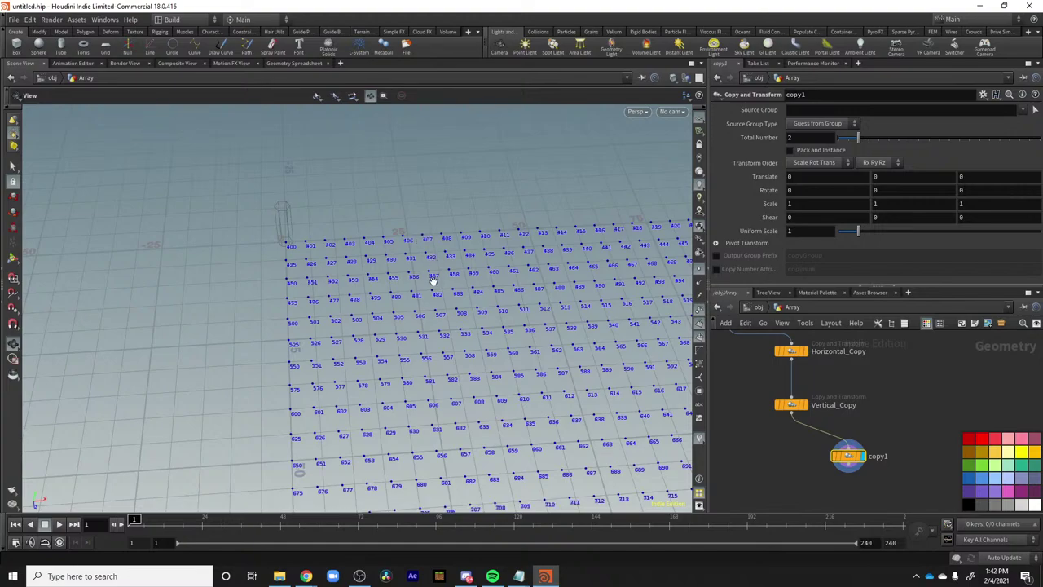
left_click(960, 177)
key("Return")
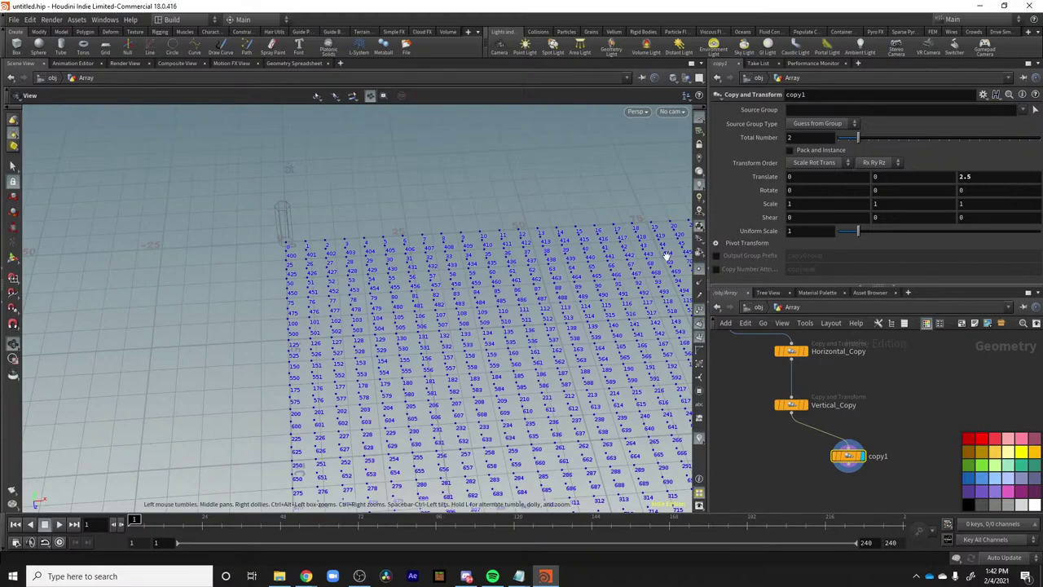
Set the third copy node's X translation to 2 so its points sit offset between the original grid points.
right_click_drag(595, 347, 384, 350)
left_click_drag(384, 350, 410, 353)
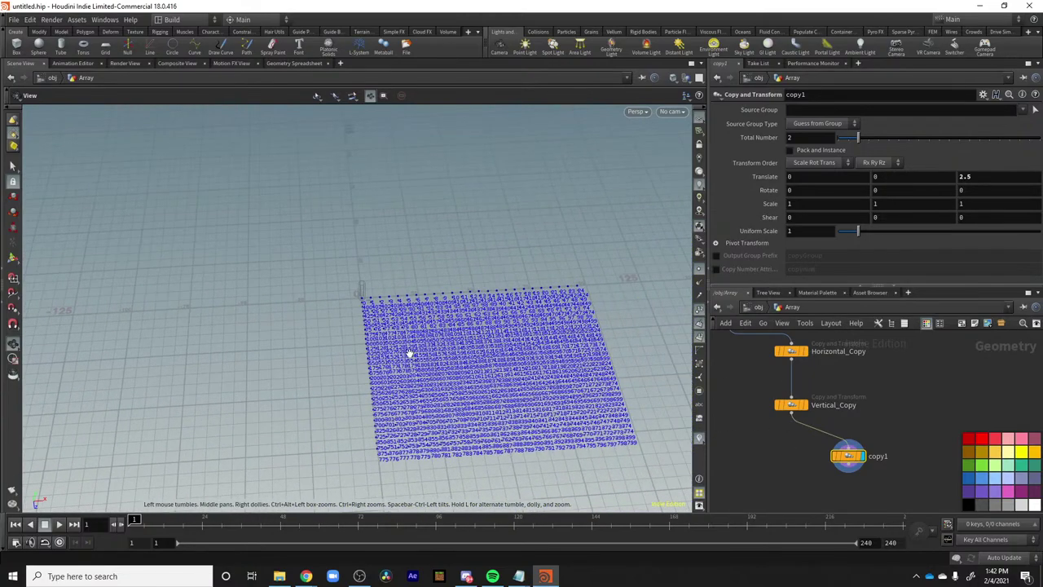
right_click_drag(496, 244, 624, 305)
right_click_drag(359, 287, 432, 255)
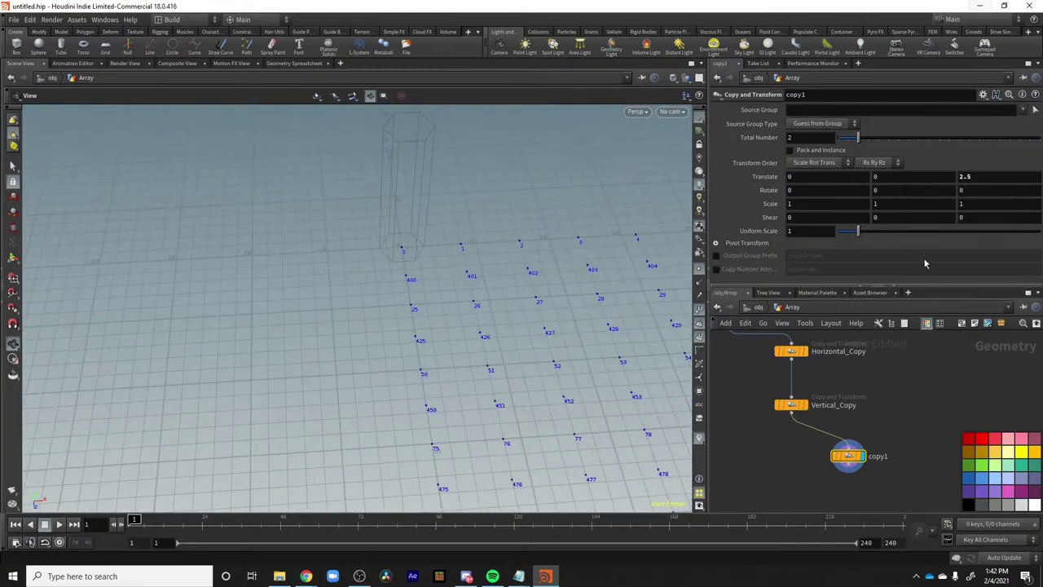
left_click(826, 175)
type("2")
key("Return")
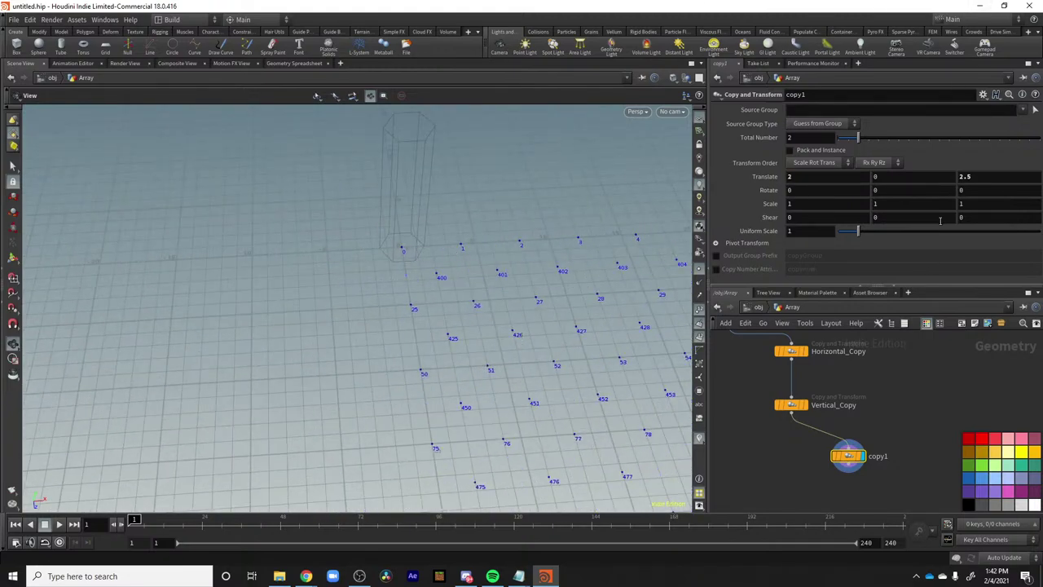
Examine the offset point grid up close and as a whole against the peg reference.
right_click_drag(472, 419, 509, 338)
middle_click_drag(507, 337, 433, 361)
right_click_drag(380, 342, 434, 332)
middle_click_drag(393, 330, 462, 321)
scroll(528, 277, "down", 2)
scroll(489, 345, "down", 6)
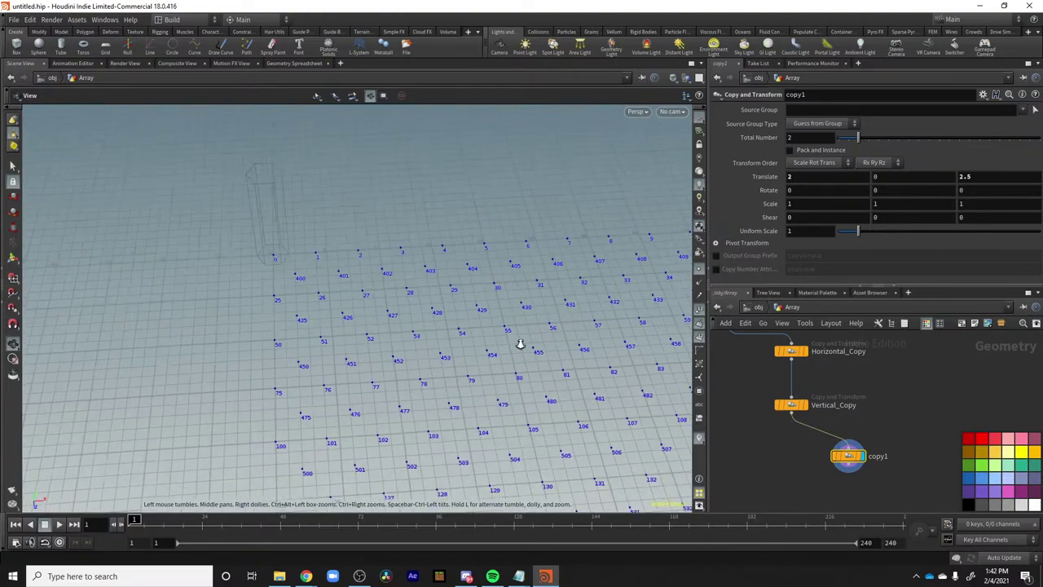
scroll(587, 335, "up", 2)
scroll(607, 322, "down", 3)
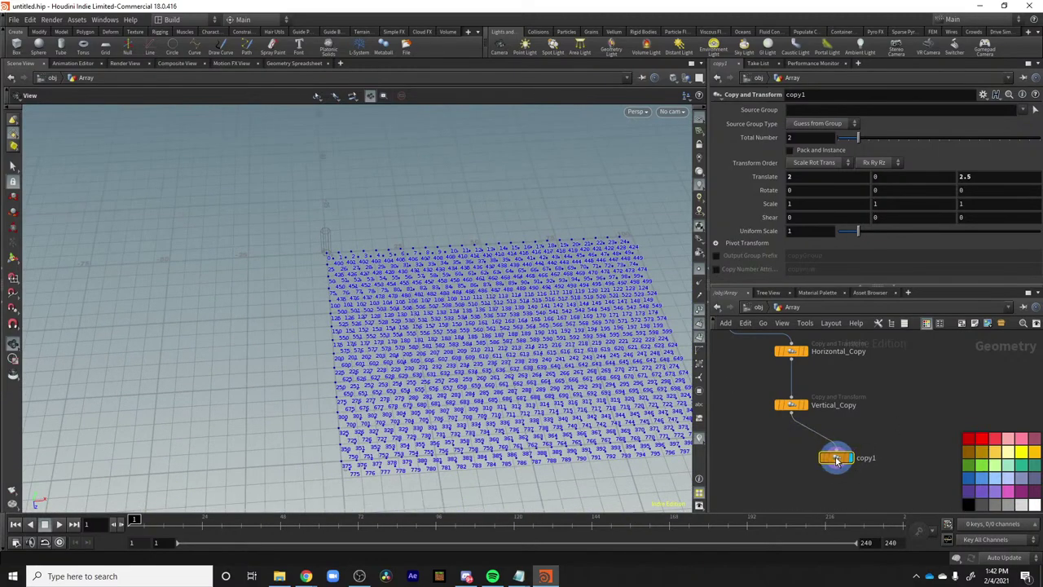
Add a Null node connected below the third copy node.
key("Tab")
type("nul")
key("Return")
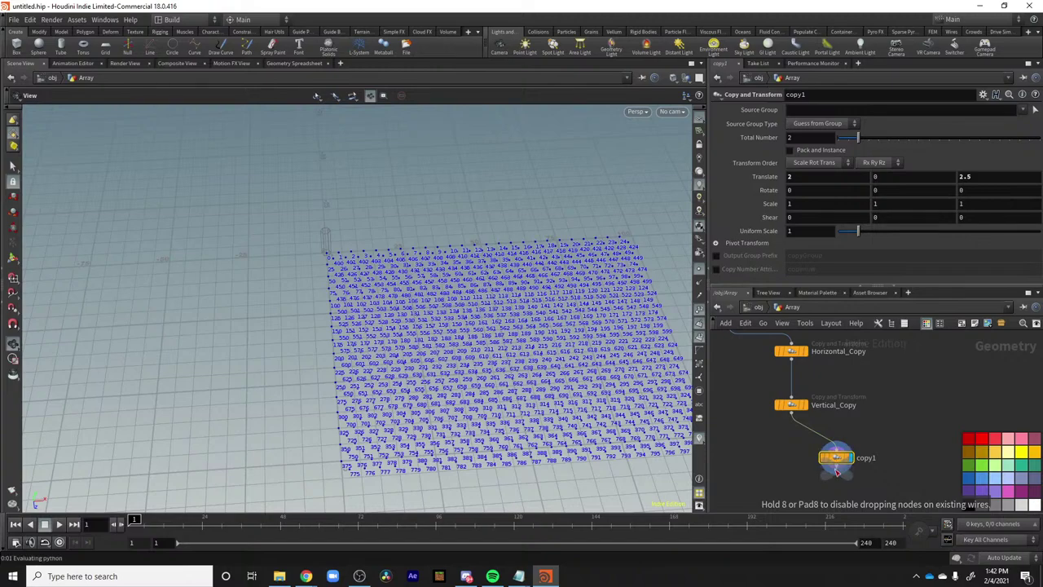
left_click(834, 461)
left_click_drag(856, 413, 858, 435)
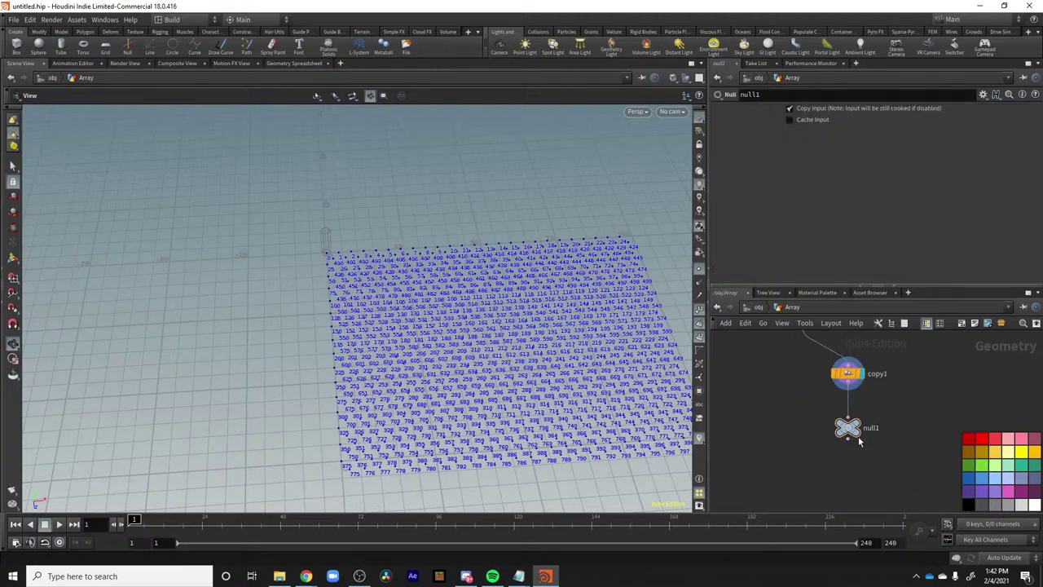
Color the null node black and rename it OUT_Array_Pts.
left_click(968, 504)
double_click(871, 427)
type("OUT_Ar")
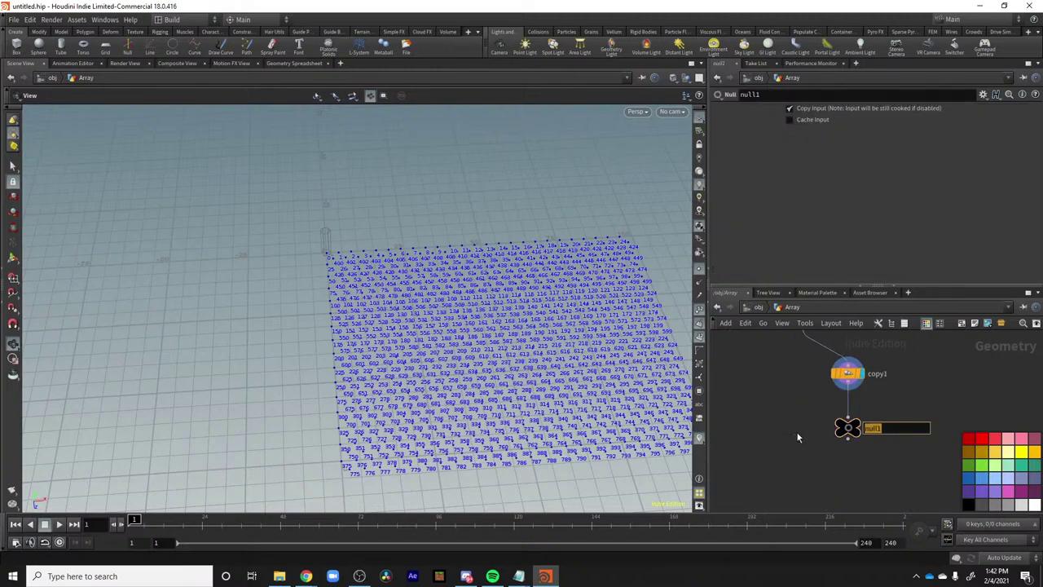
type("ray_Pts")
key("Return")
Return to the object level and add a new Geometry object below Peg and Array.
key("u")
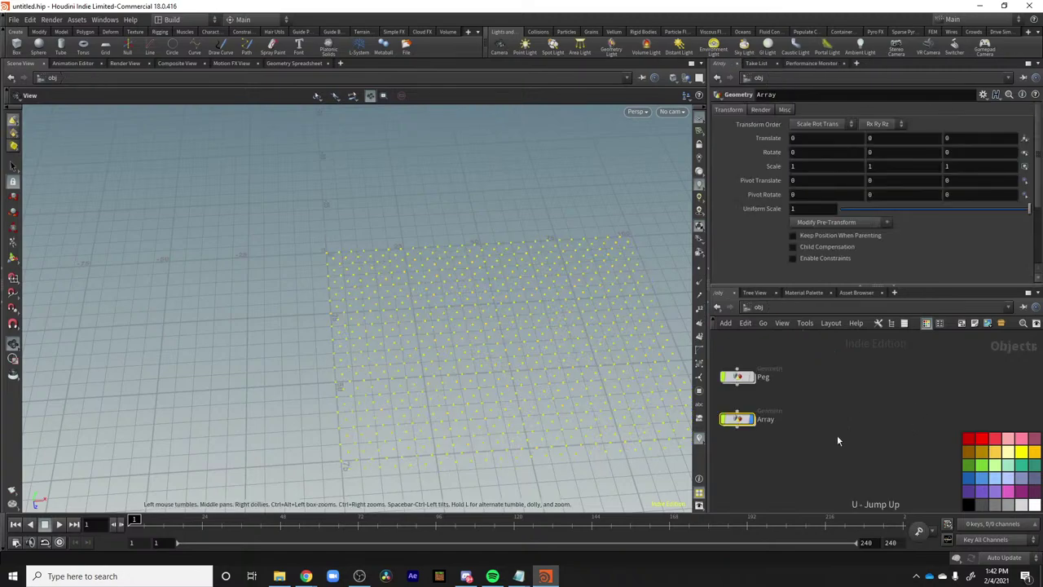
left_click_drag(739, 410, 748, 400)
key("Tab")
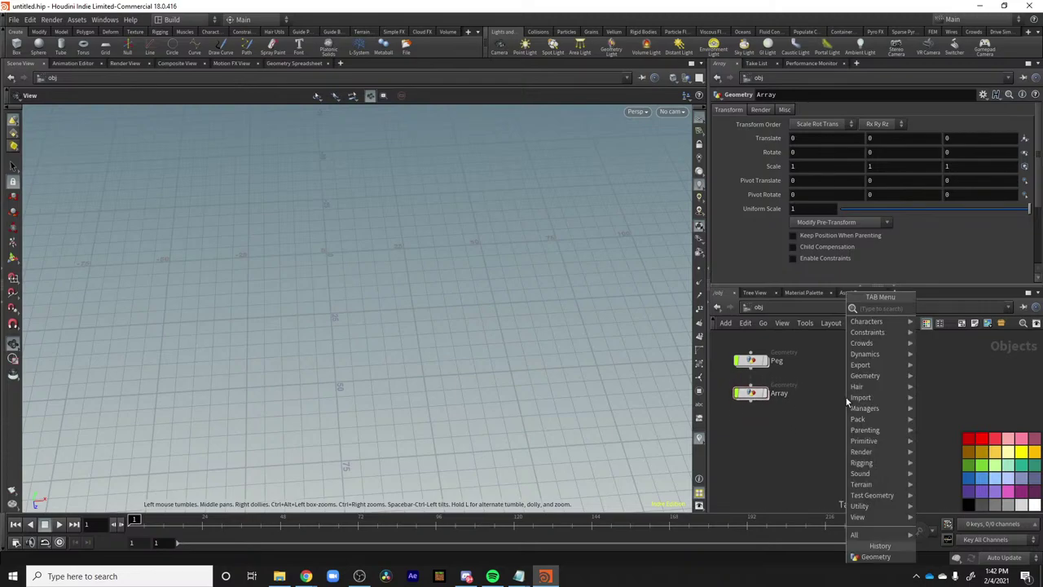
type("geo")
left_click(978, 310)
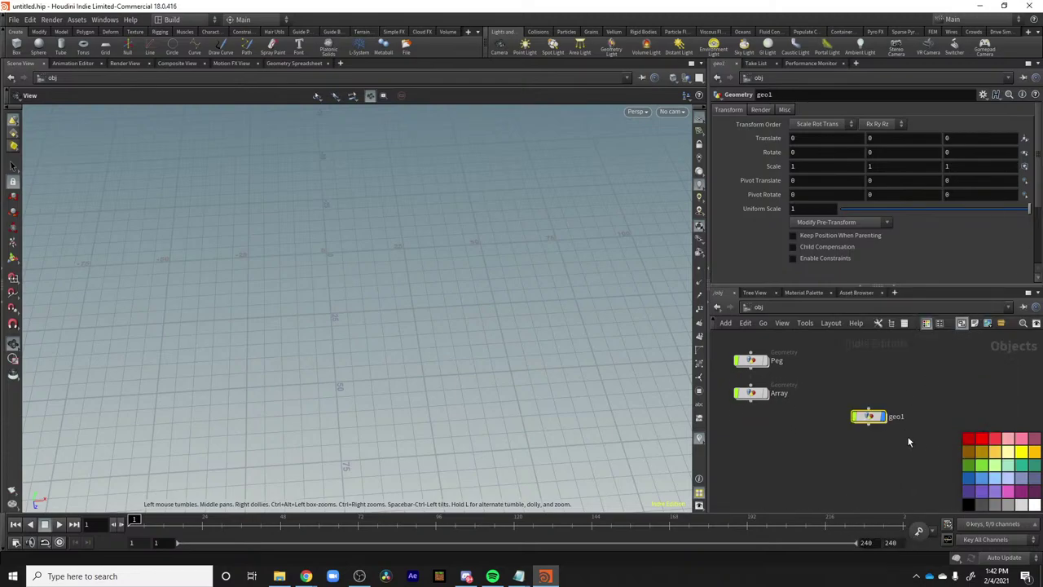
left_click(833, 420)
middle_click_drag(887, 384, 945, 374)
left_click_drag(892, 412, 778, 404)
Rename the new Geometry object as Lite_Brite.
left_click(851, 426)
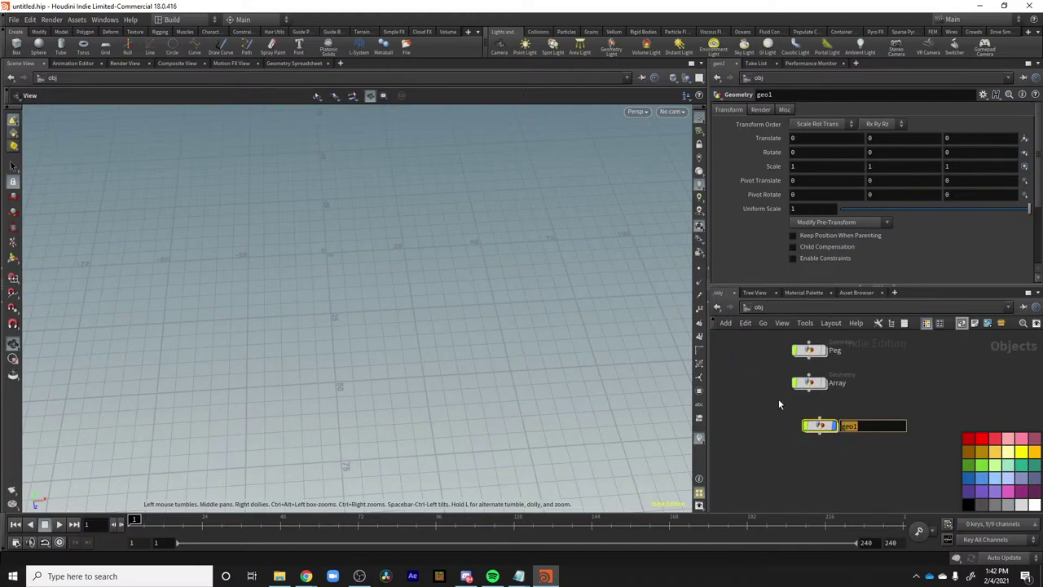
type("Lite_Brite")
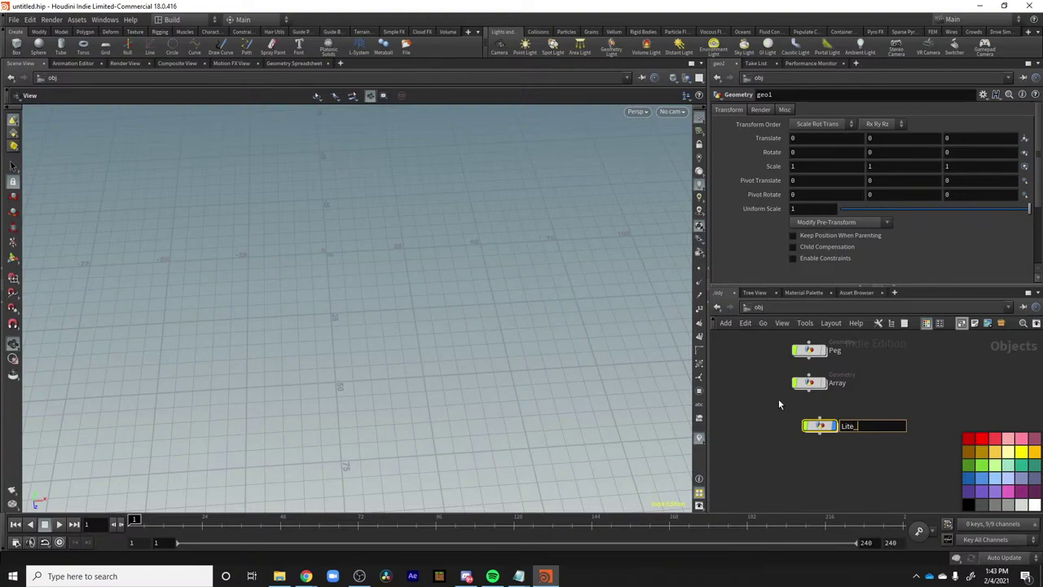
key("Return")
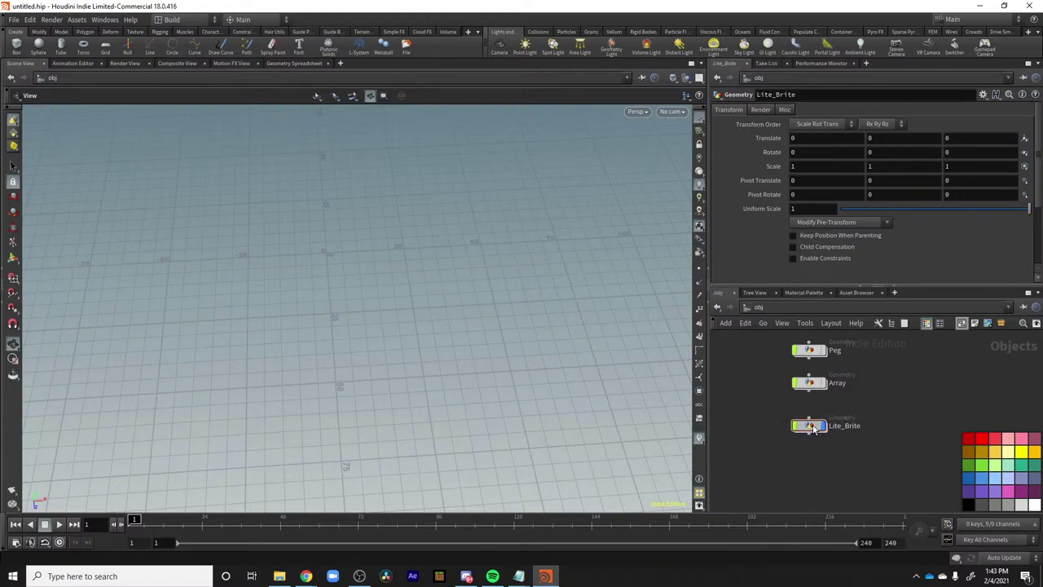
Enter the Lite_Brite object's network and add an Object Merge node.
double_click(813, 425)
key("Tab")
type("object")
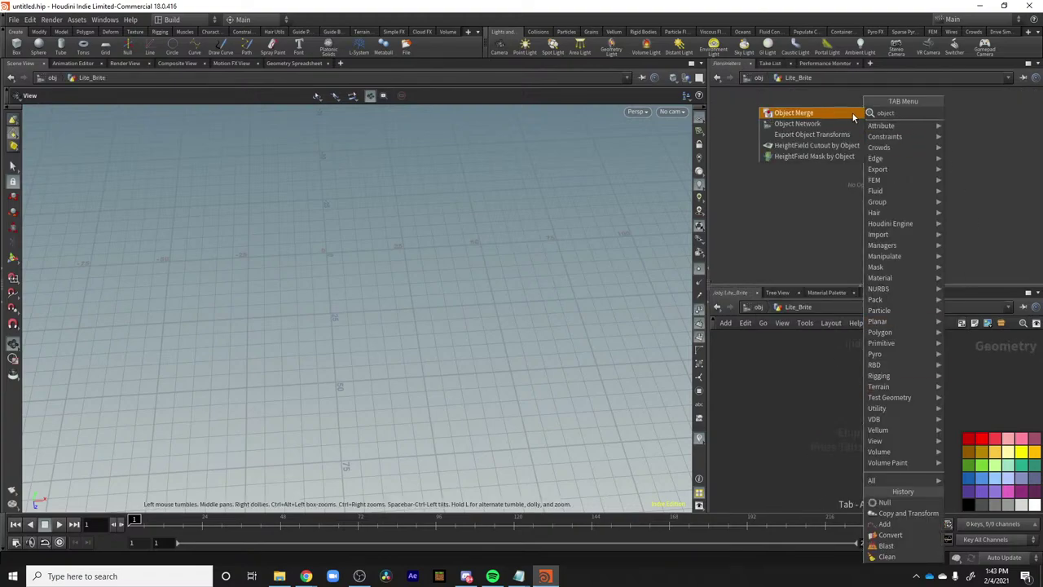
left_click(847, 112)
left_click(787, 398)
Set the Object Merge's Object 1 to /obj/Peg/OUT_Peg_Base.
left_click(1025, 138)
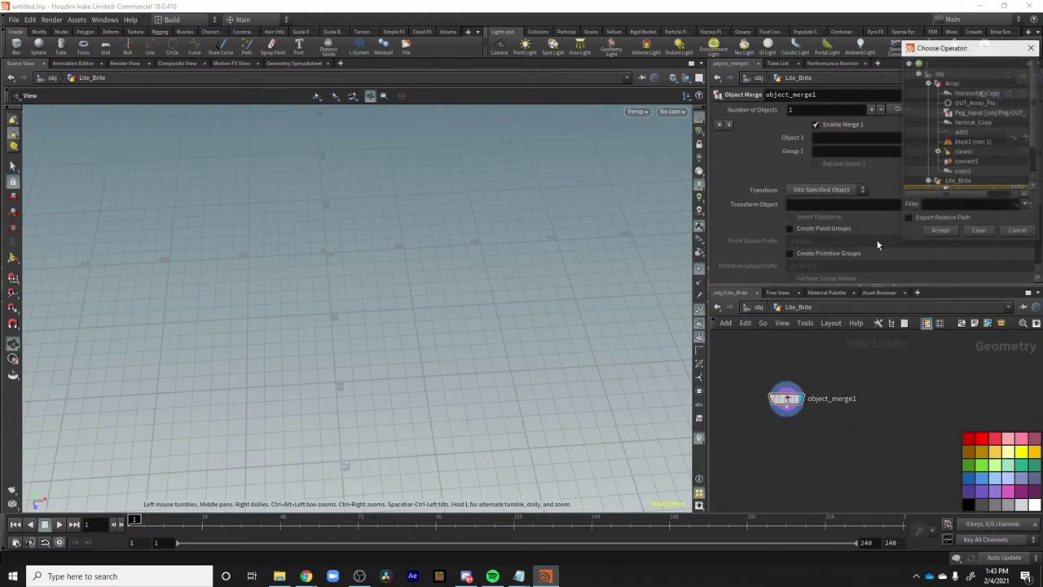
left_click(929, 84)
left_click(976, 122)
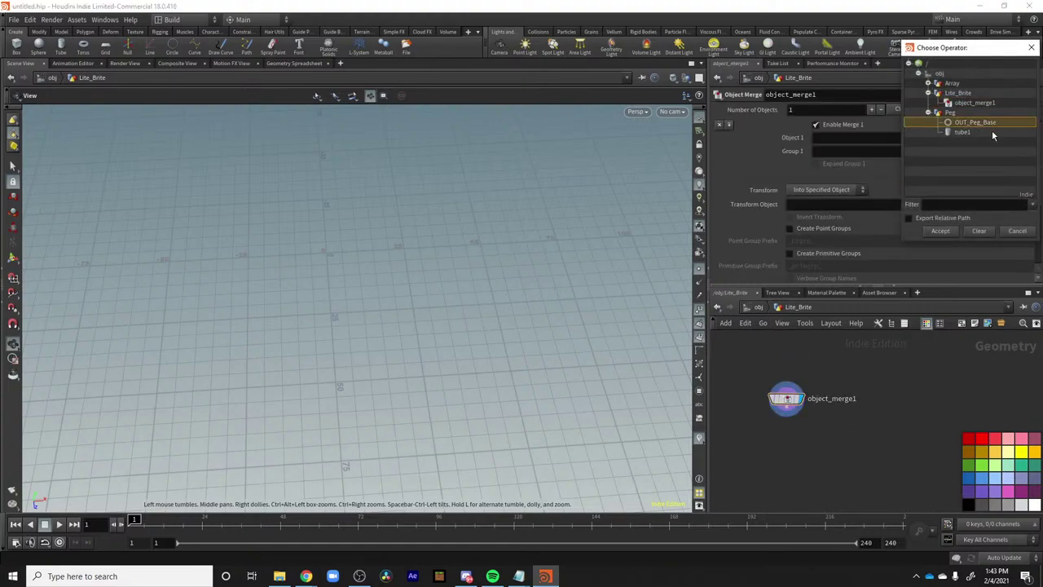
left_click(956, 231)
Add a second Object Merge node beside the peg's merge node.
key("Tab")
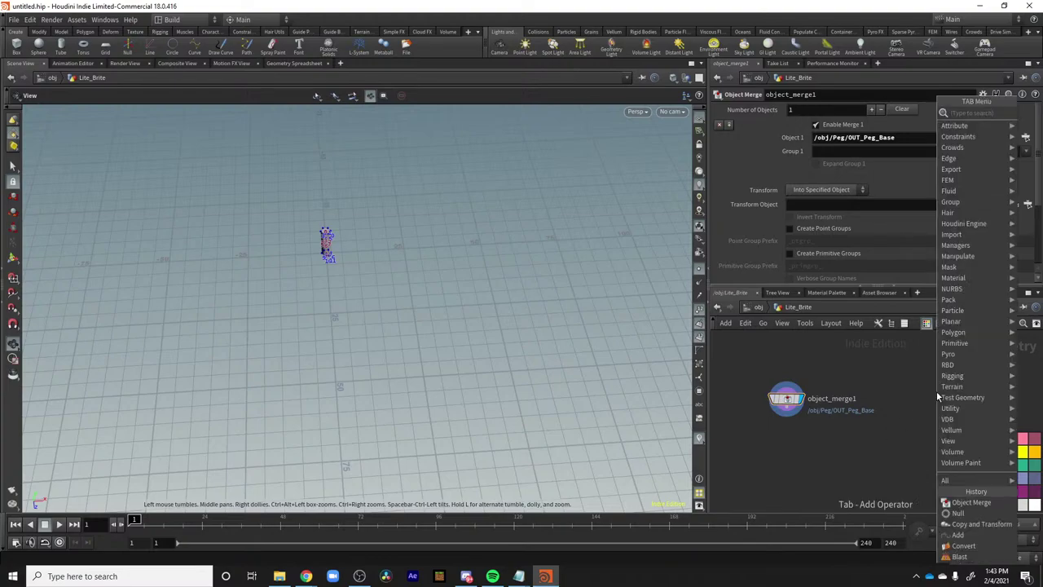
type("object")
left_click(867, 110)
left_click(941, 386)
Set the second Object Merge's Object 1 to /obj/Array/OUT_Array_Pts and display its points.
left_click(1026, 138)
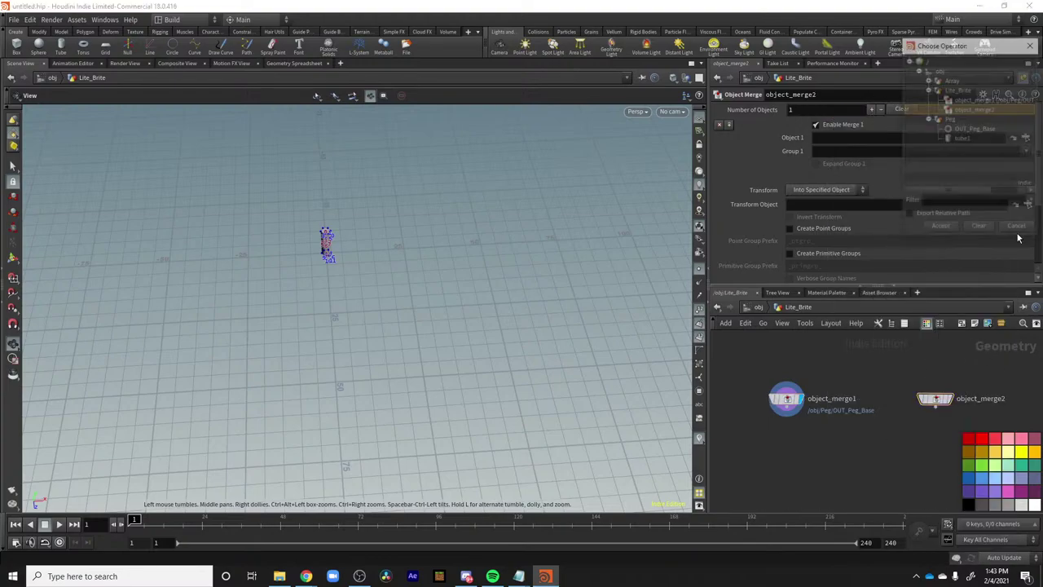
left_click(928, 90)
left_click(928, 80)
left_click(988, 101)
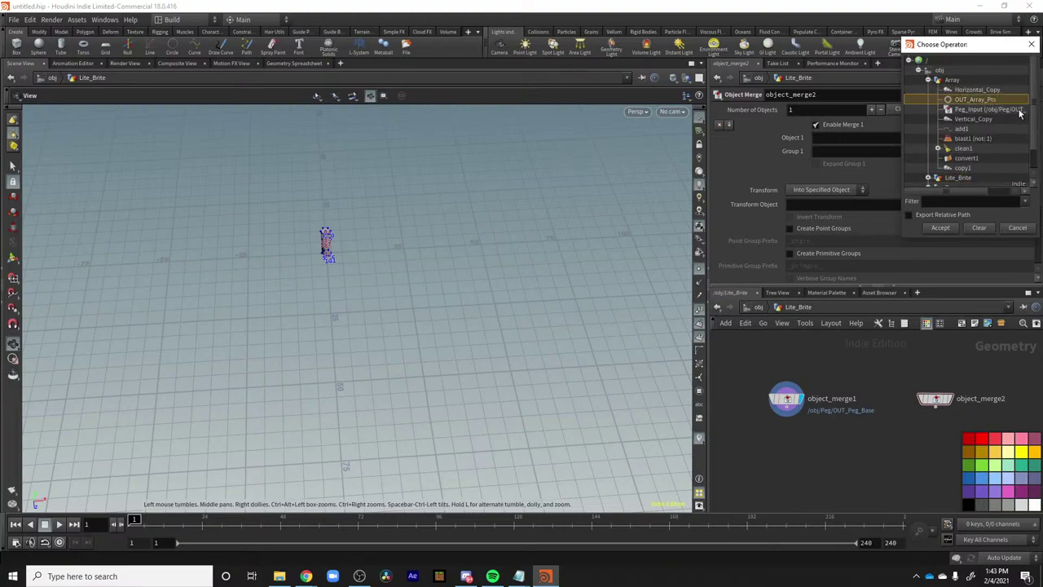
left_click(941, 228)
middle_click_drag(965, 373, 912, 344)
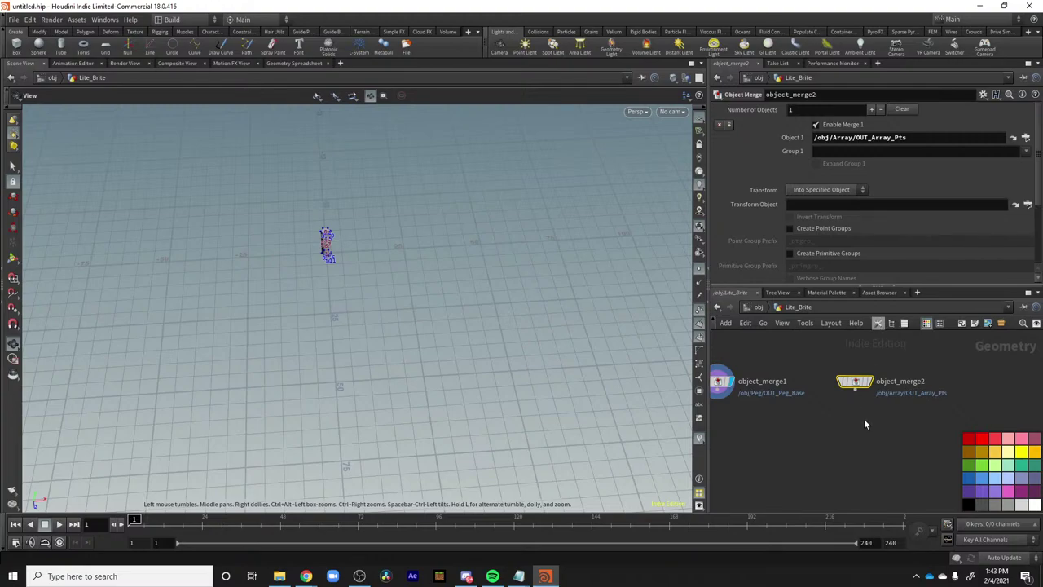
left_click_drag(855, 383, 847, 388)
left_click(856, 383)
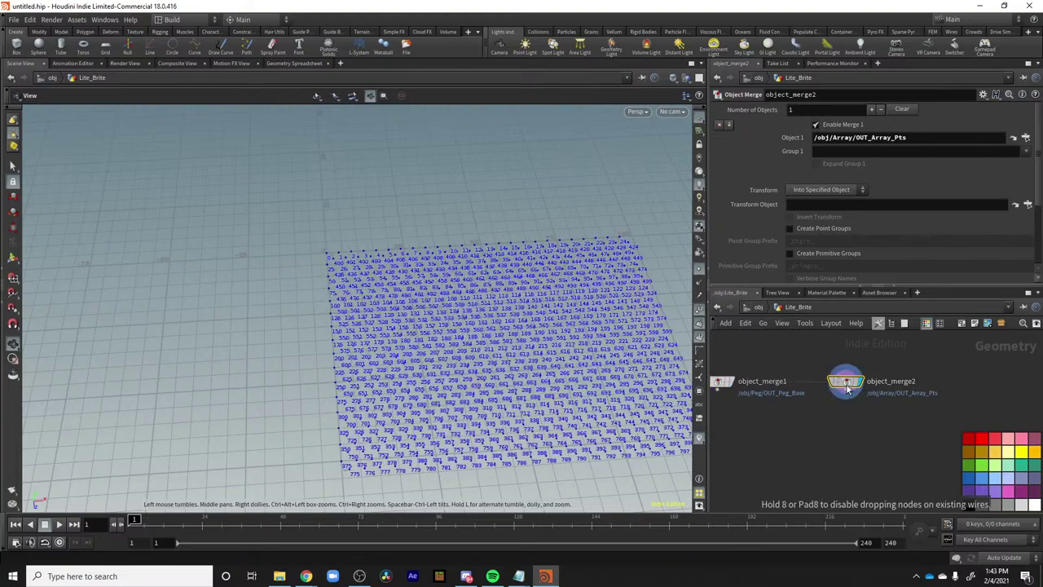
key("Tab")
type("copy")
left_click(965, 146)
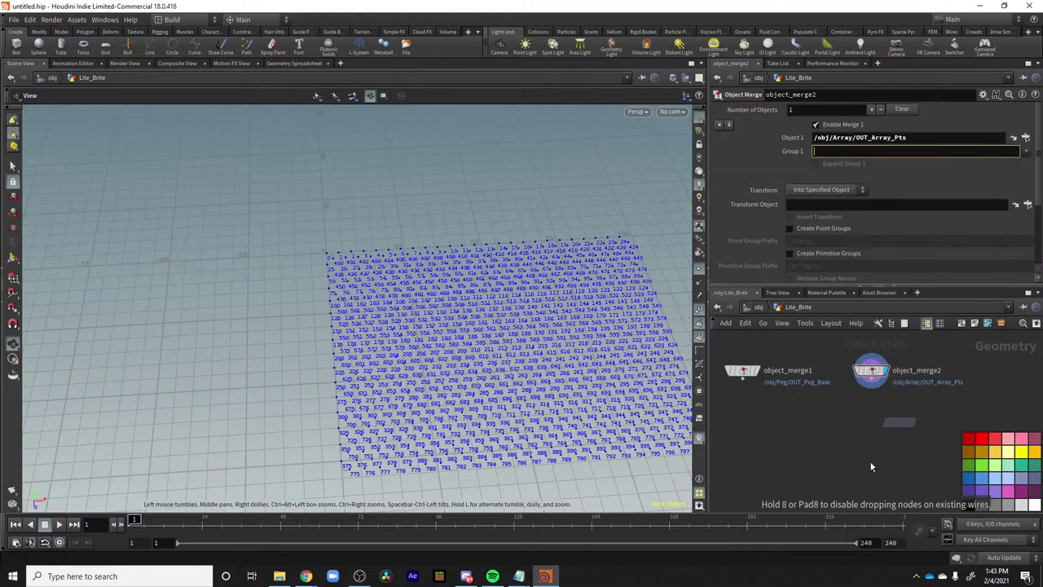
left_click(851, 475)
Add a Copy to Points node below the two merge nodes and delete the stray Attribute Copy node.
key("Tab")
type("copy p")
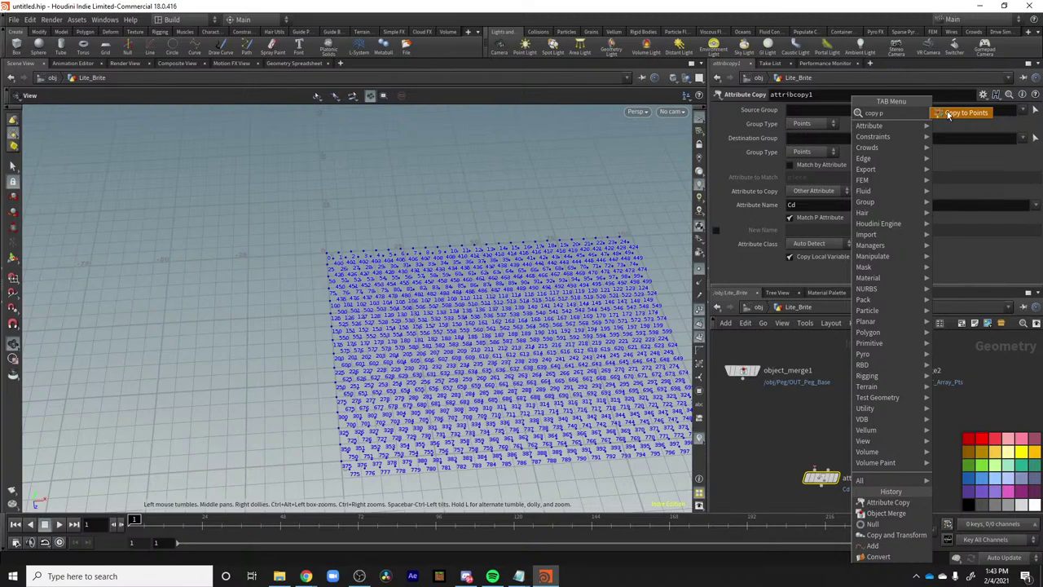
left_click(948, 115)
left_click(821, 425)
left_click(821, 480)
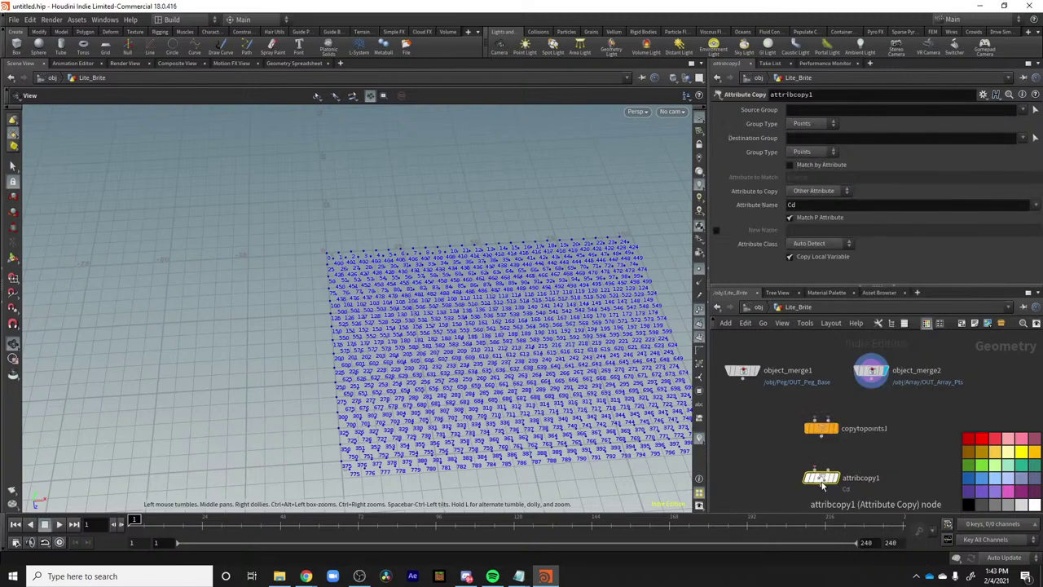
key("Delete")
Connect the peg merge to Copy to Points' first input and the array points merge to its second, and display the result.
left_click_drag(825, 429, 820, 442)
left_click_drag(743, 379, 801, 444)
left_click_drag(871, 379, 811, 434)
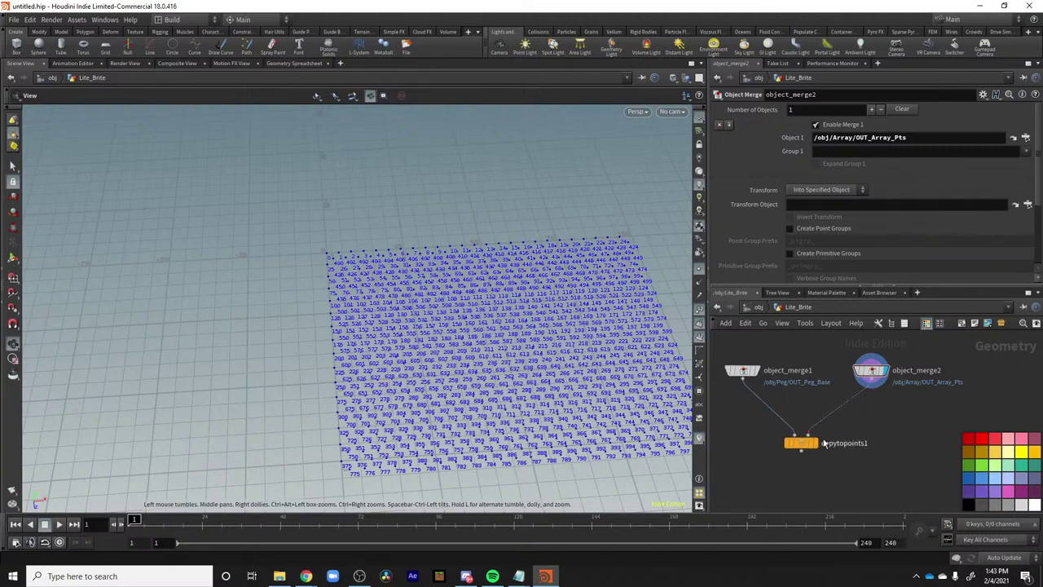
left_click(814, 443)
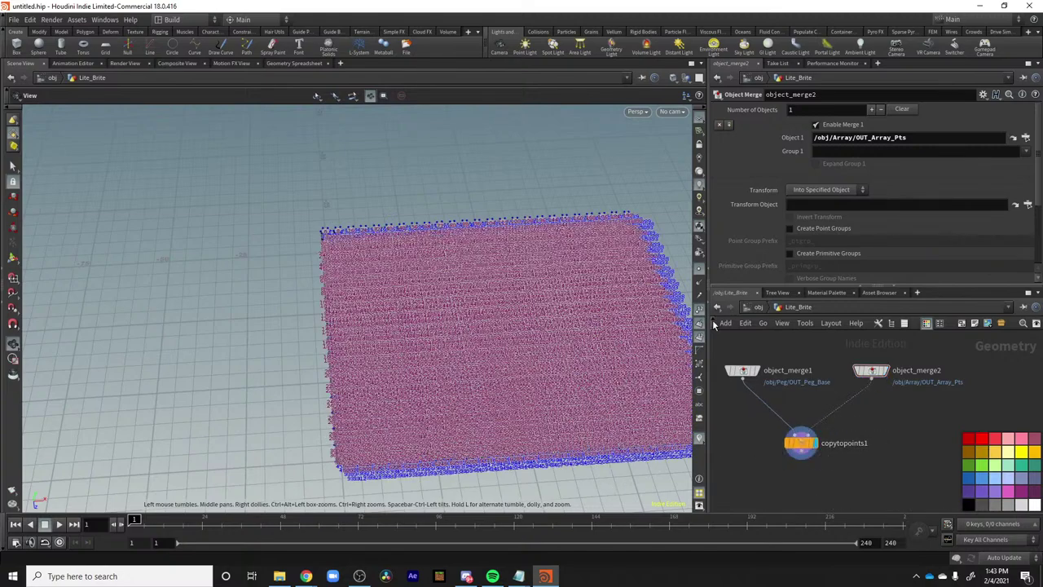
left_click_drag(550, 444, 556, 338)
mouse_move(556, 337)
right_mouse_down()
mouse_move(530, 337)
mouse_move(573, 343)
right_mouse_up()
left_click_drag(803, 449, 820, 440)
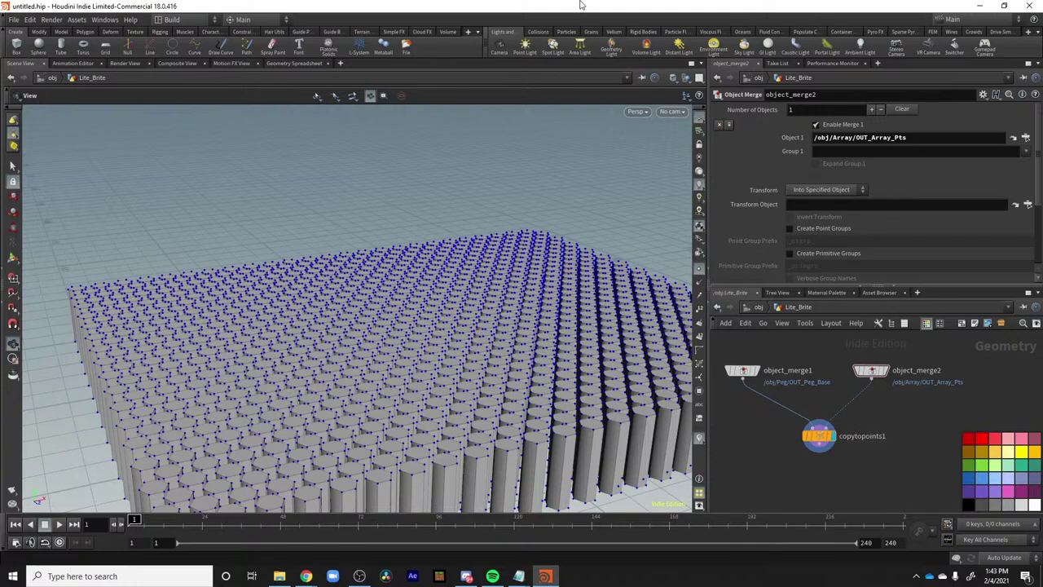
left_click_drag(817, 442, 792, 462)
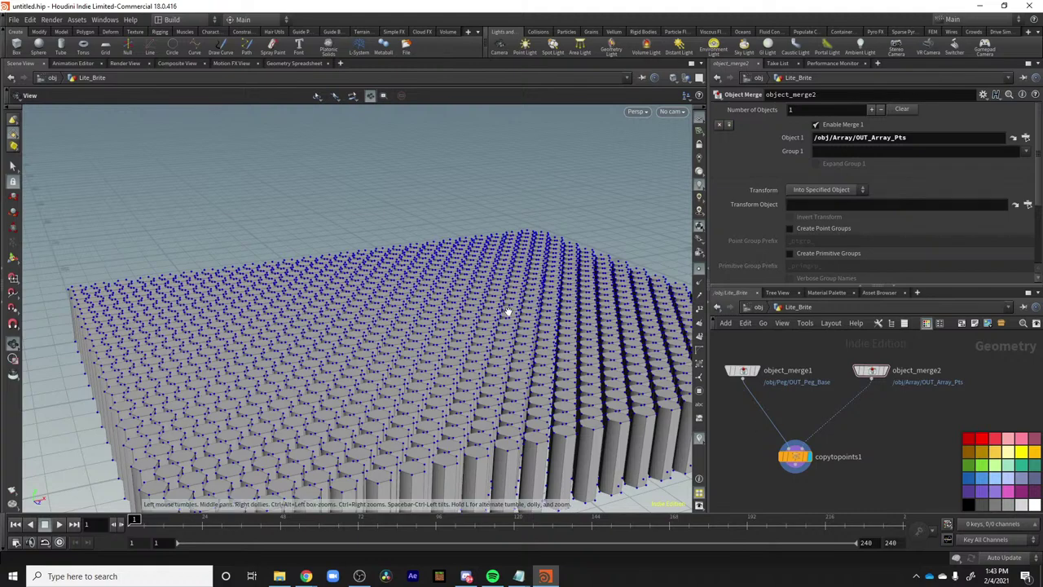
Add a File node in empty space beside the array points merge node.
middle_click_drag(539, 312, 427, 298)
middle_click_drag(968, 419, 839, 408)
key("Tab")
type("file")
key("Return")
left_click(923, 386)
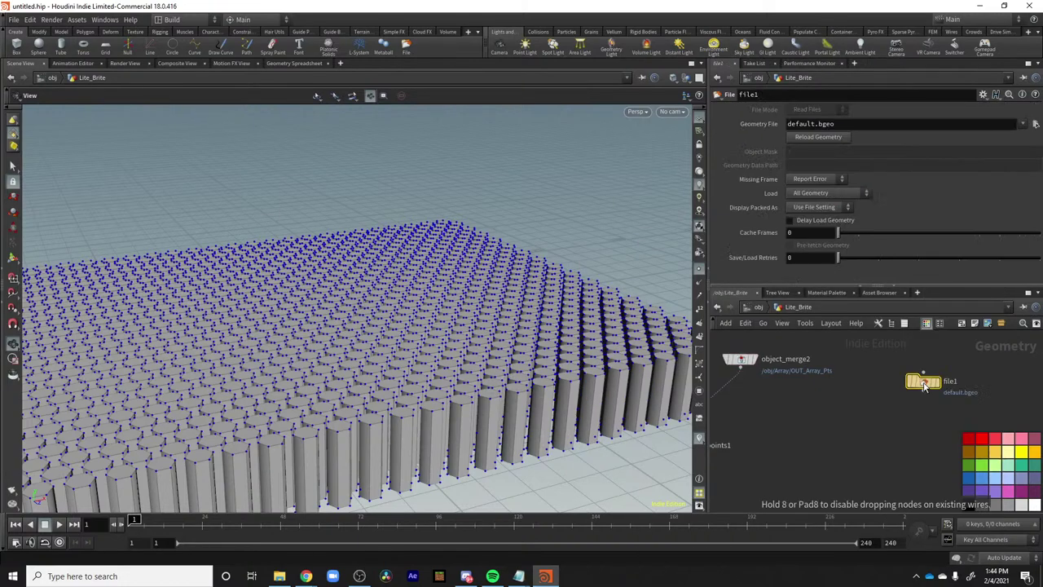
left_click_drag(923, 383, 905, 378)
Open the geometry file chooser for the File node and go to the E:/ drive.
left_click(1035, 124)
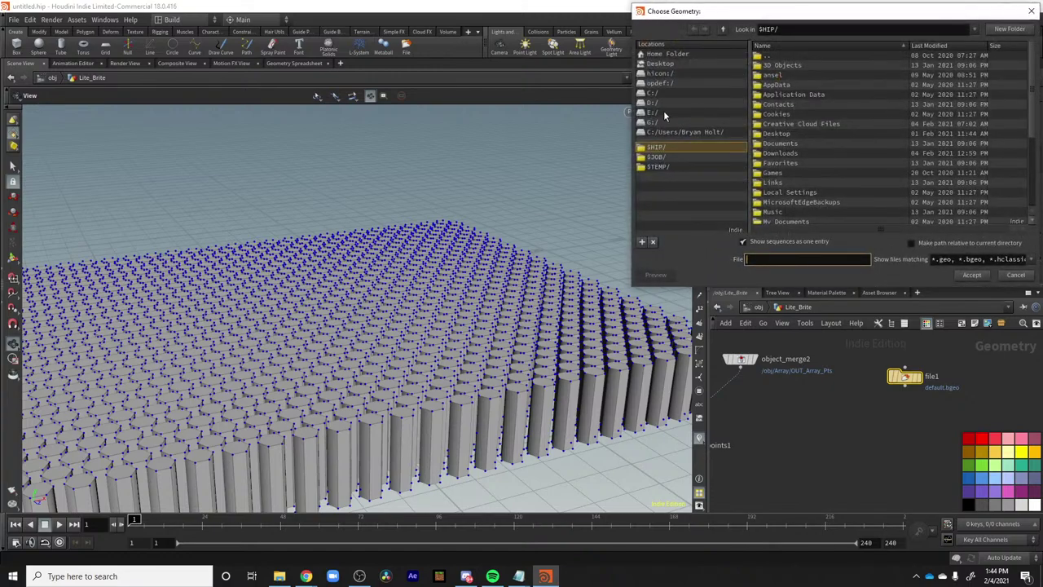
left_click(661, 113)
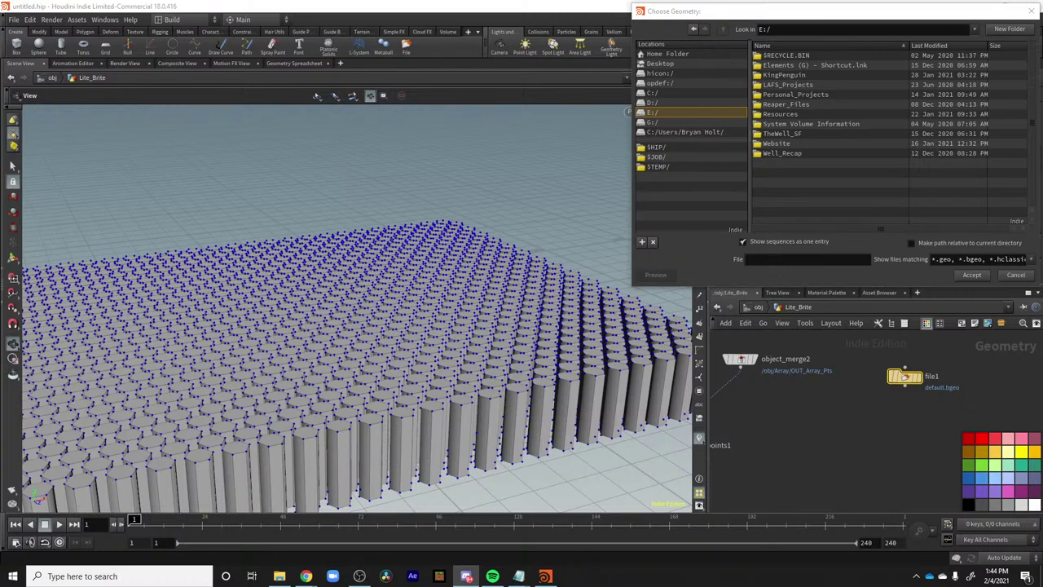
double_click(781, 144)
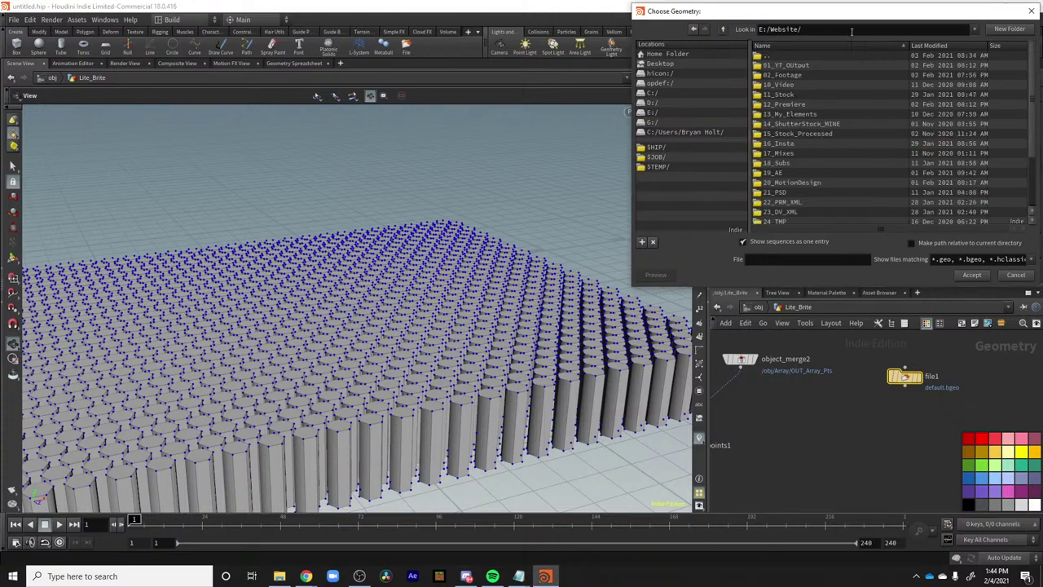
left_click(723, 29)
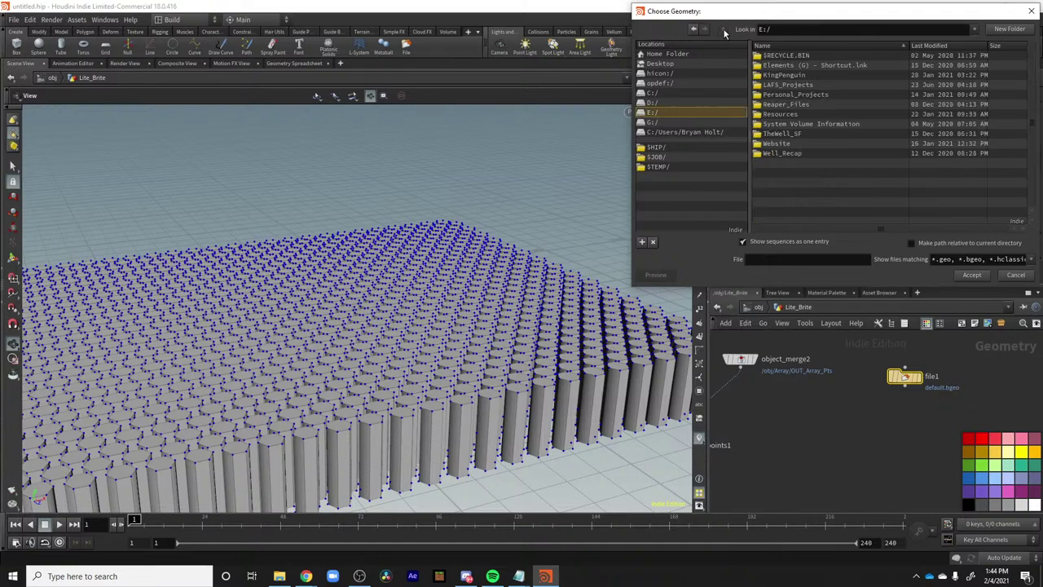
double_click(800, 124)
left_click(724, 31)
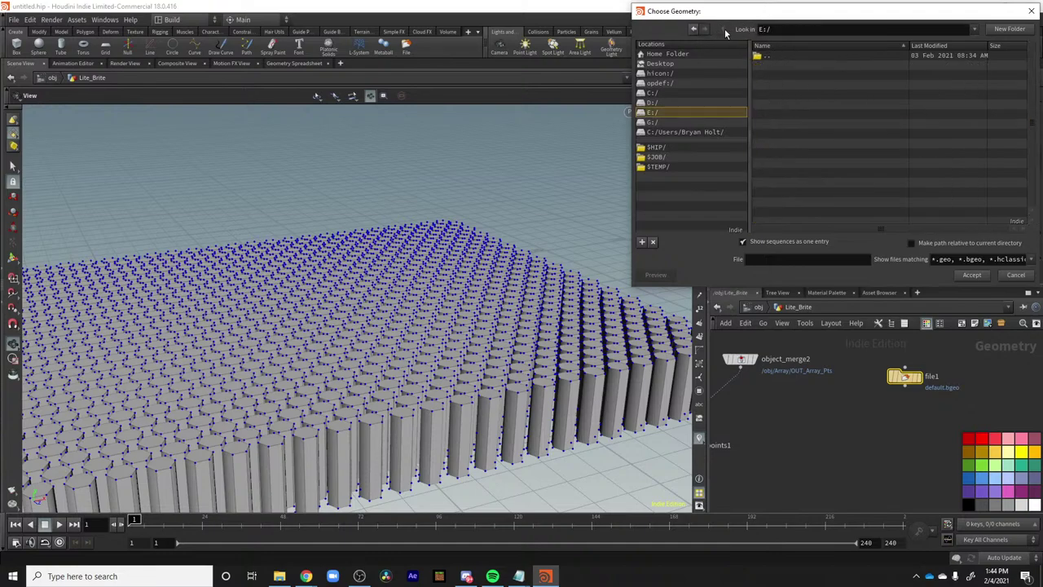
left_click(694, 29)
left_click(693, 30)
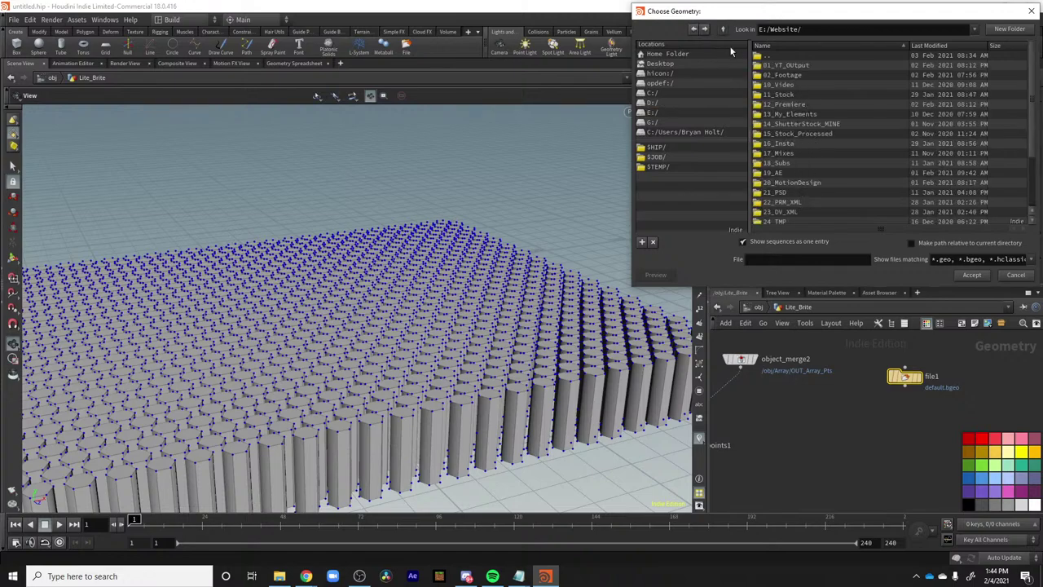
left_click(694, 29)
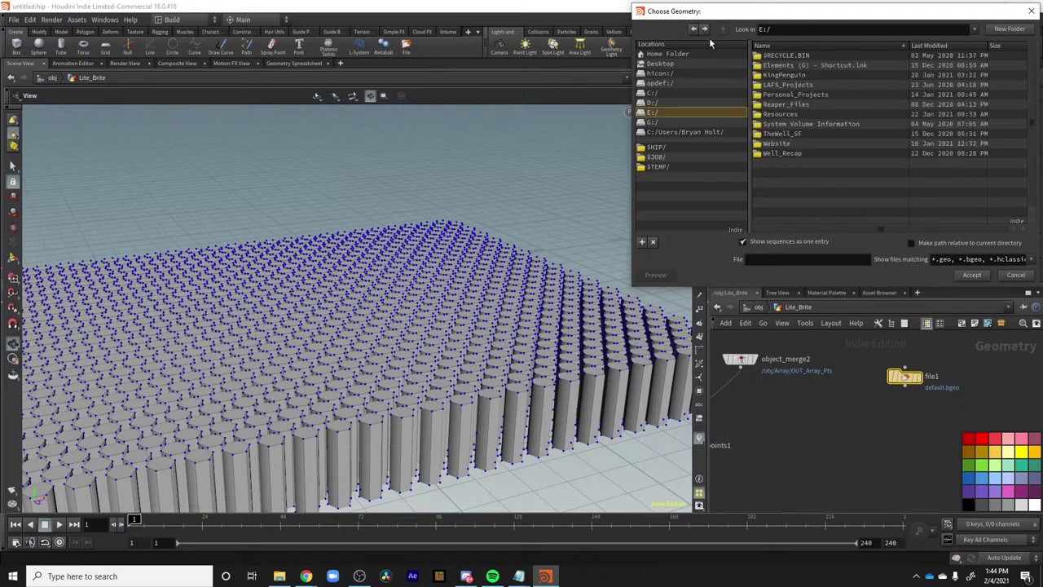
Load P_Pixel.ai from TheWell_SF/07_Projects/Pixels/13_Ai into the File node and display the letter shape.
double_click(780, 133)
double_click(796, 78)
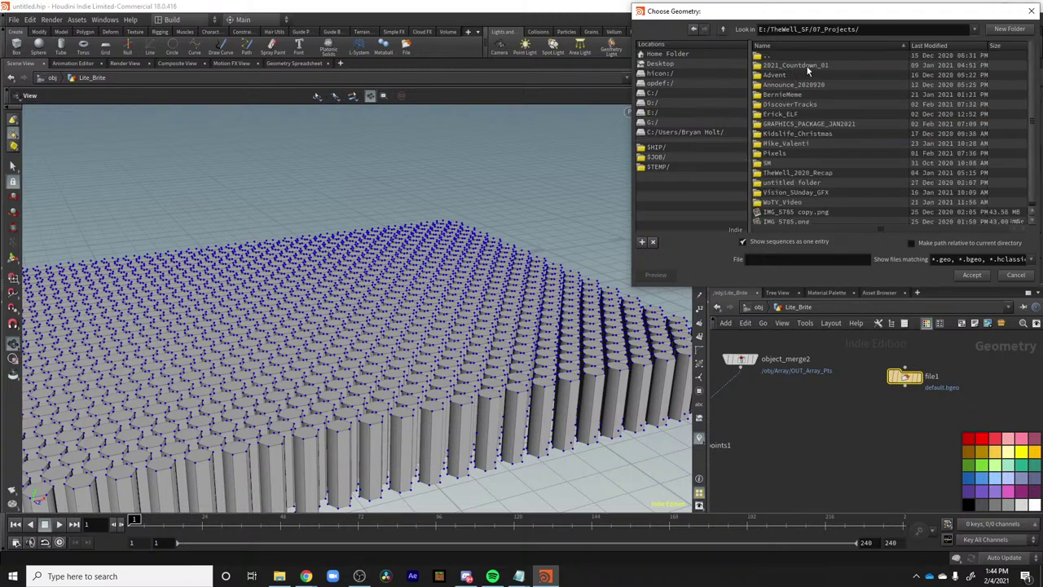
double_click(778, 153)
double_click(774, 95)
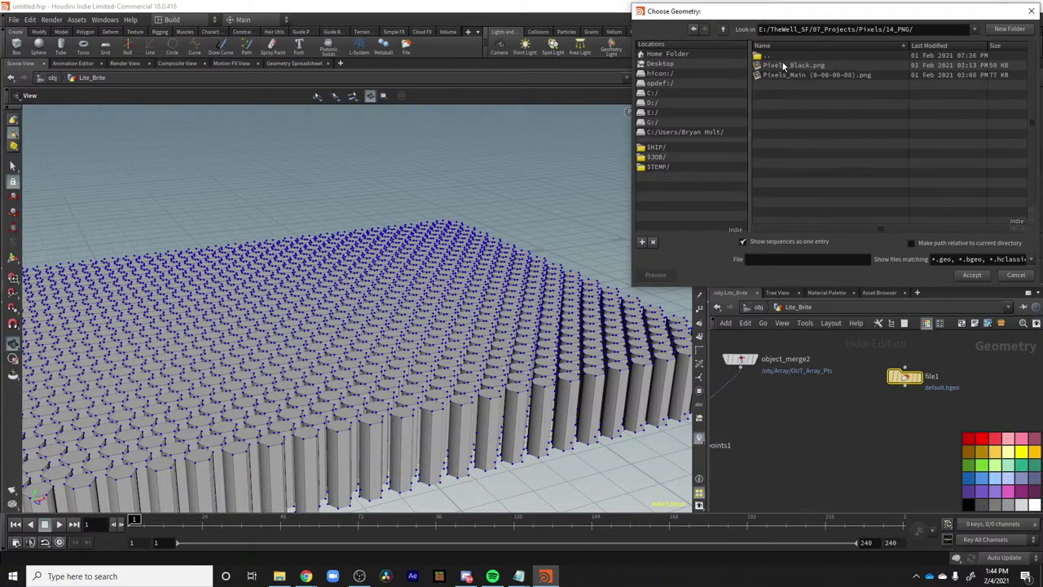
left_click(695, 33)
double_click(790, 86)
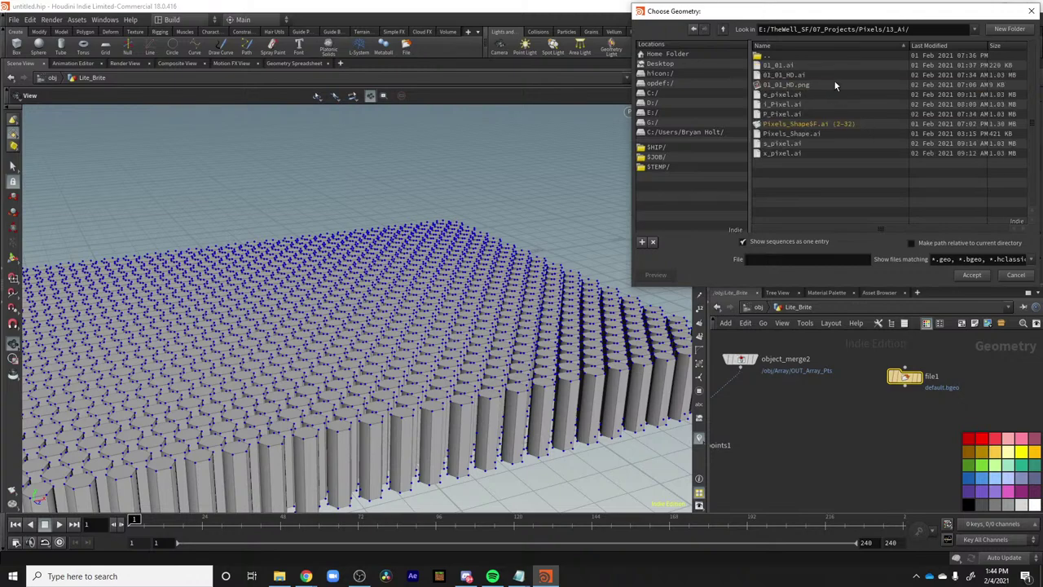
left_click(795, 115)
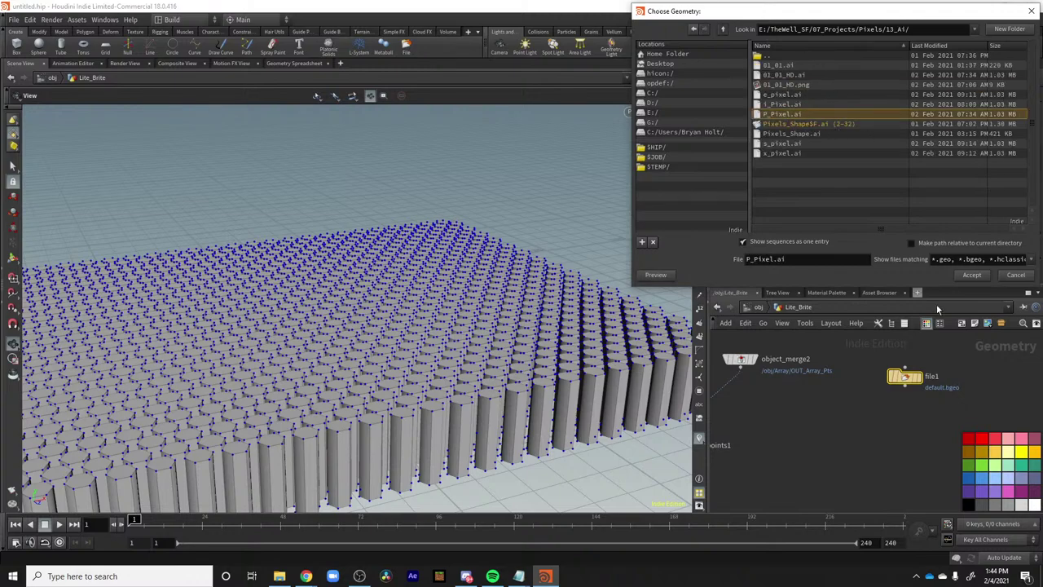
left_click(972, 275)
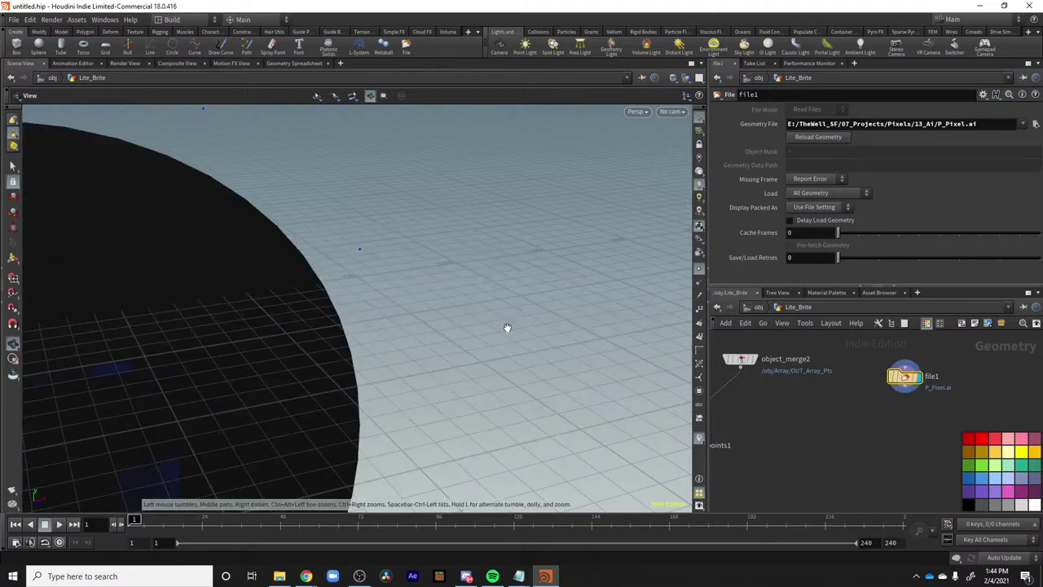
right_click_drag(478, 331, 258, 324)
left_click_drag(258, 323, 540, 351)
right_click_drag(540, 351, 444, 340)
left_click_drag(443, 341, 356, 409)
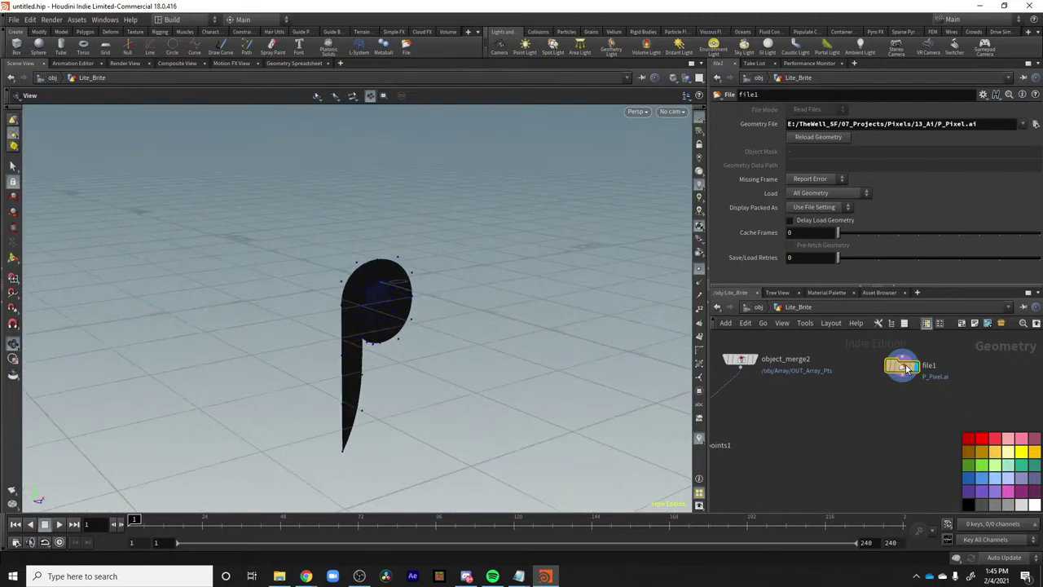
Add a Clean node directly below the File node and connect it.
left_click_drag(907, 370, 904, 366)
key("Tab")
type("cl")
key("Return")
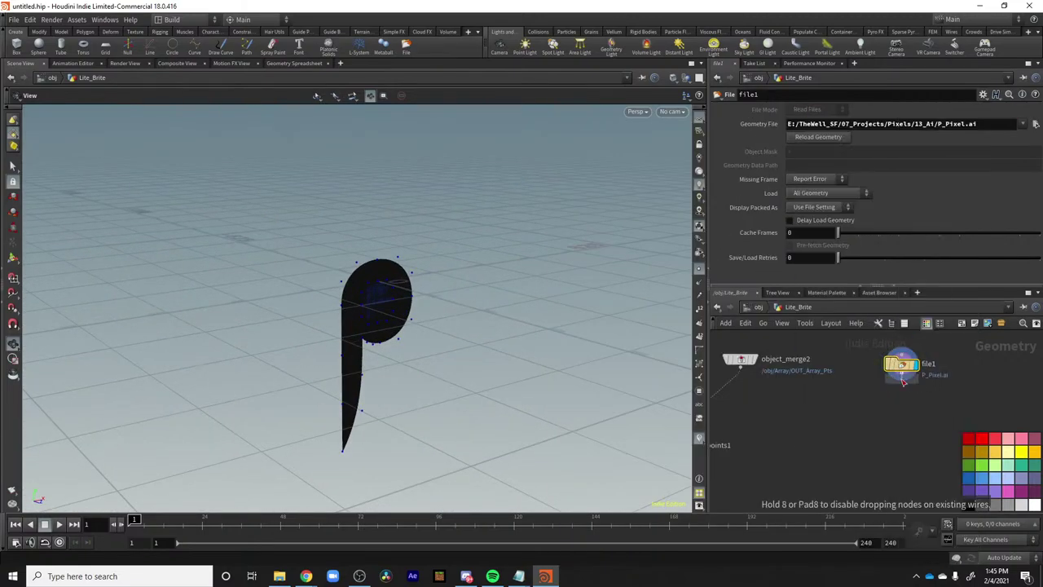
left_click(903, 406)
Add a PolyCut node after the Clean node and display its output.
key("Tab")
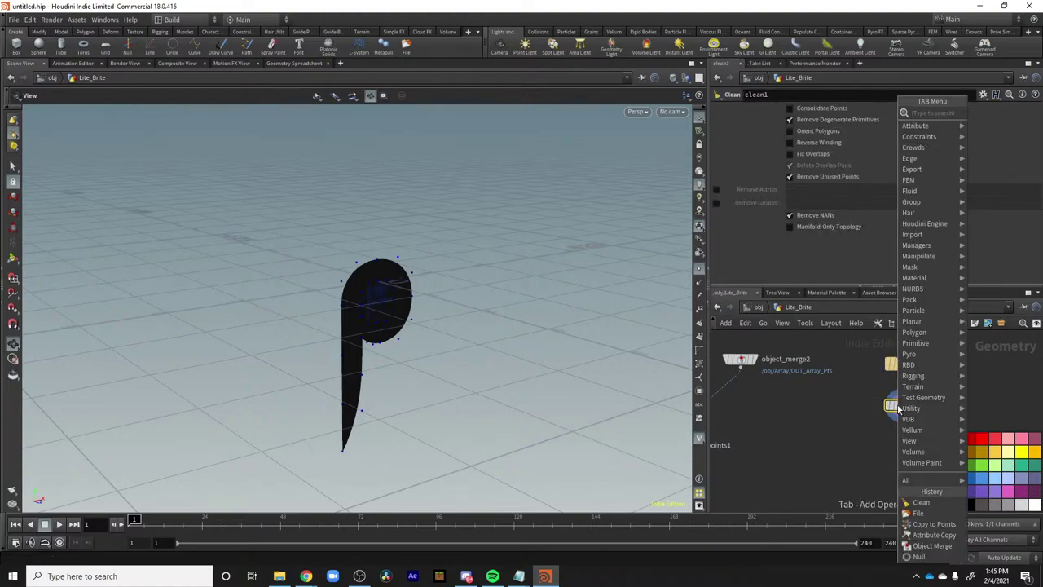
type("h")
key("BackSpace")
type("pol")
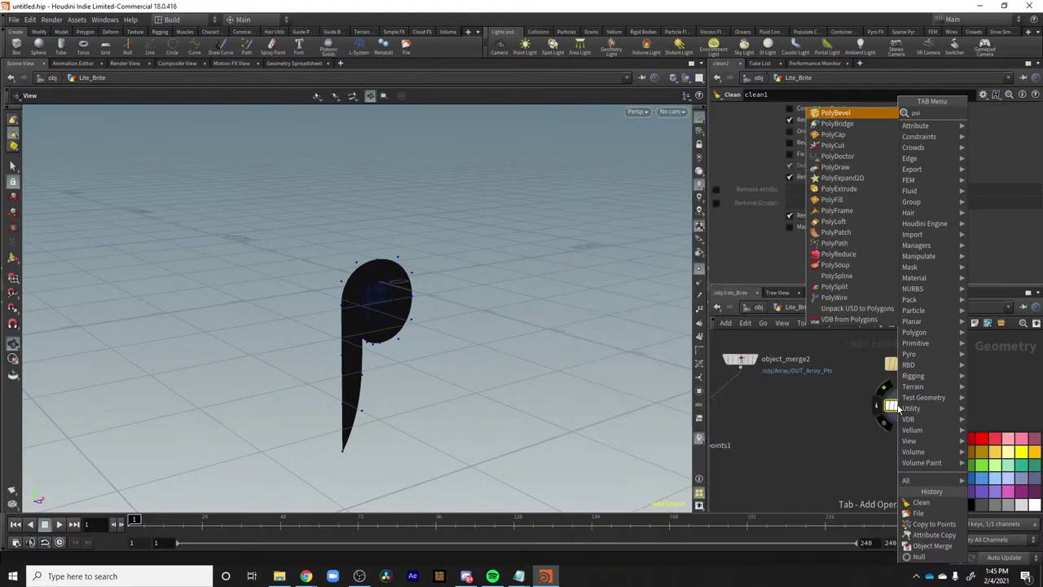
key("Down")
key("Down")
key("Down")
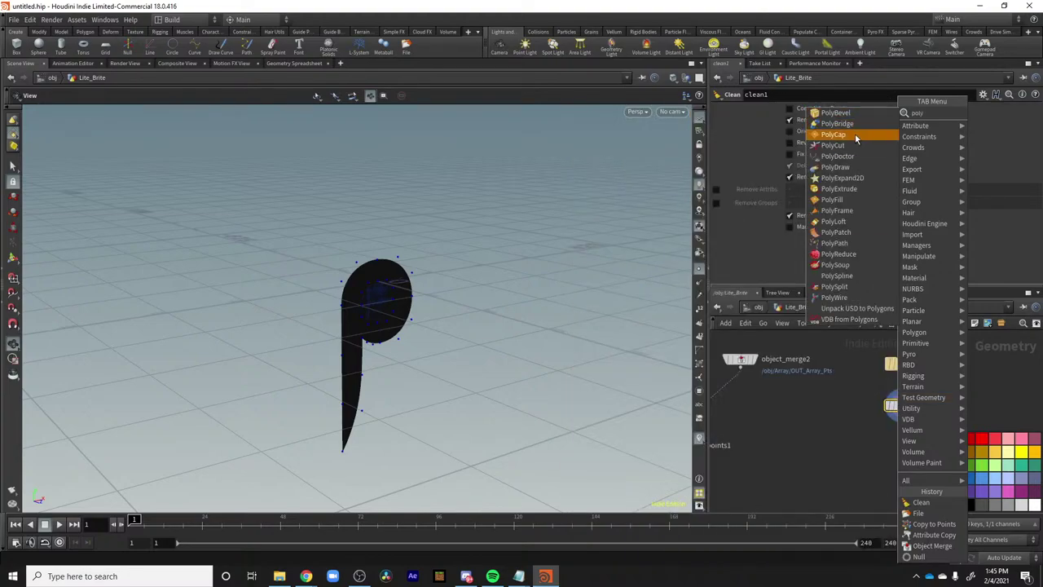
key("Return")
left_click(823, 446)
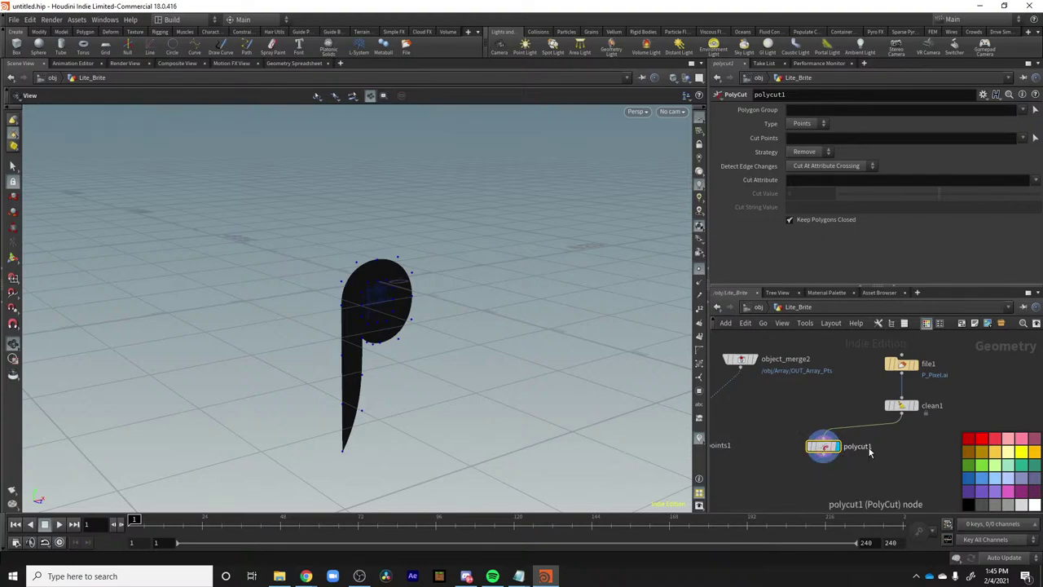
key("Tab")
key("Escape")
key("Tab")
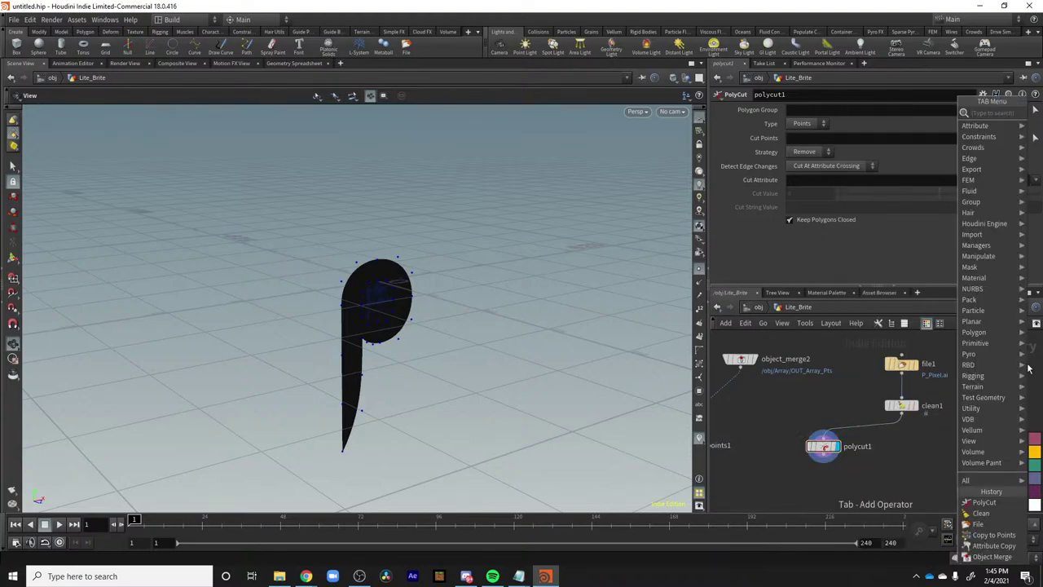
type("poly")
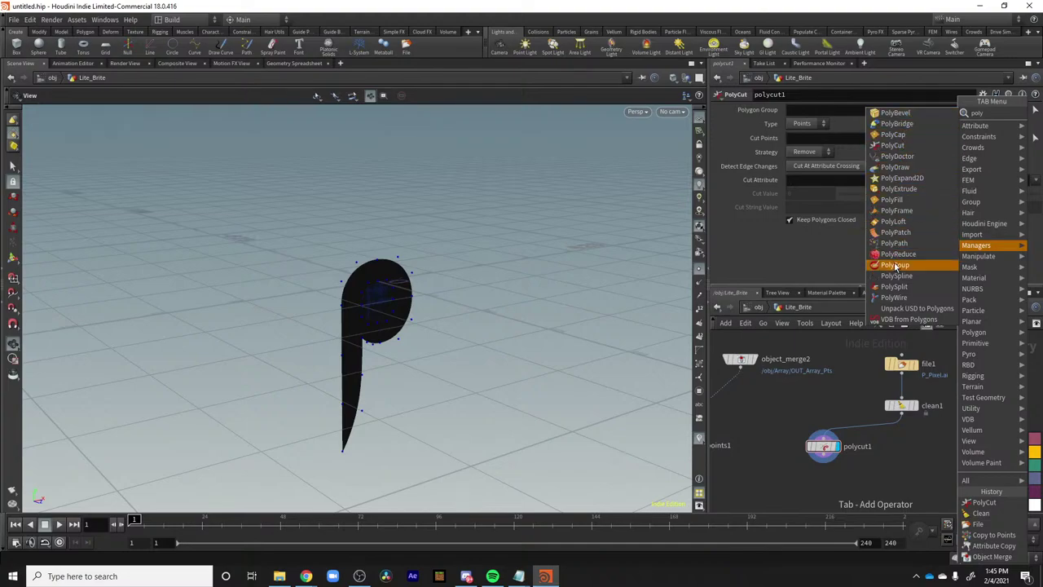
Enable Fix Overlaps, Reverse Winding and Orient Polygons on the Clean node and inspect the letter shape.
left_click(900, 405)
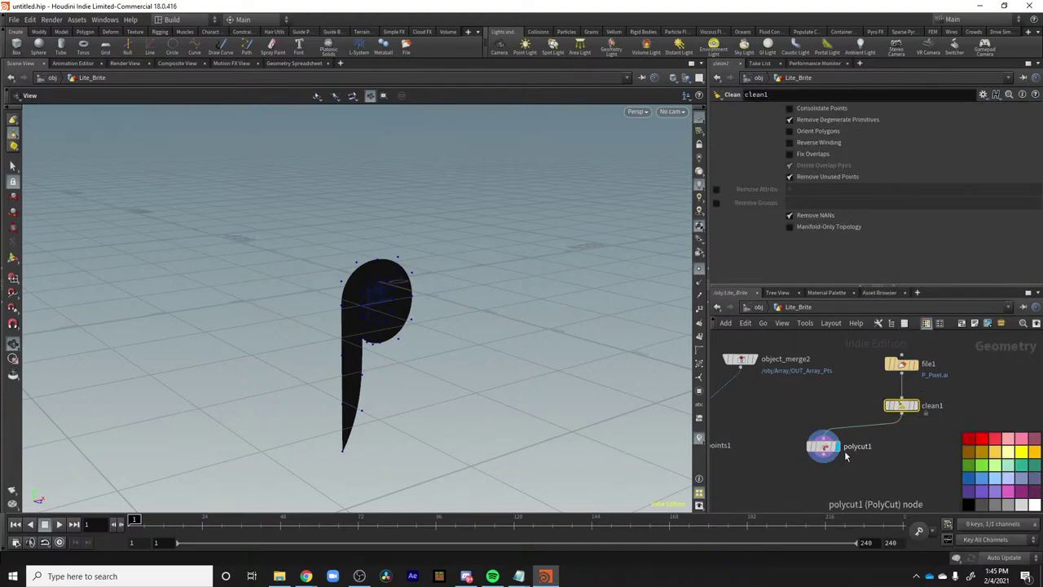
left_click(799, 154)
left_click(798, 142)
left_click(799, 131)
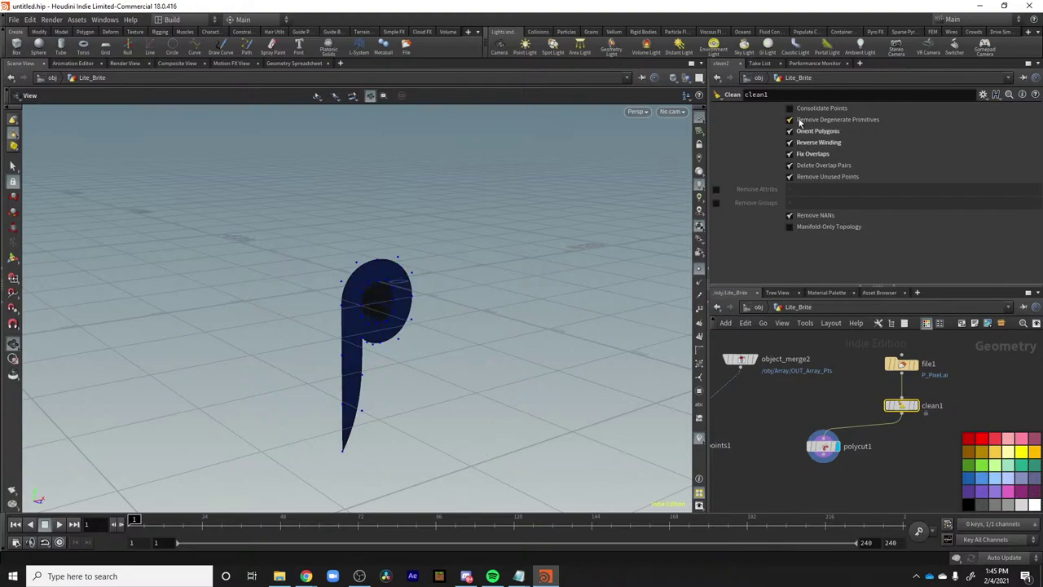
mouse_move(463, 296)
left_mouse_down()
mouse_move(426, 295)
mouse_move(463, 299)
left_mouse_up()
right_click_drag(465, 298, 318, 304)
left_click_drag(319, 305, 473, 326)
Line up PolyCut under the Clean node and move the whole File, Clean and PolyCut chain away from the array points merge.
left_click_drag(822, 446, 907, 454)
left_click_drag(868, 352, 975, 490)
left_click_drag(902, 405, 994, 401)
left_click(826, 414)
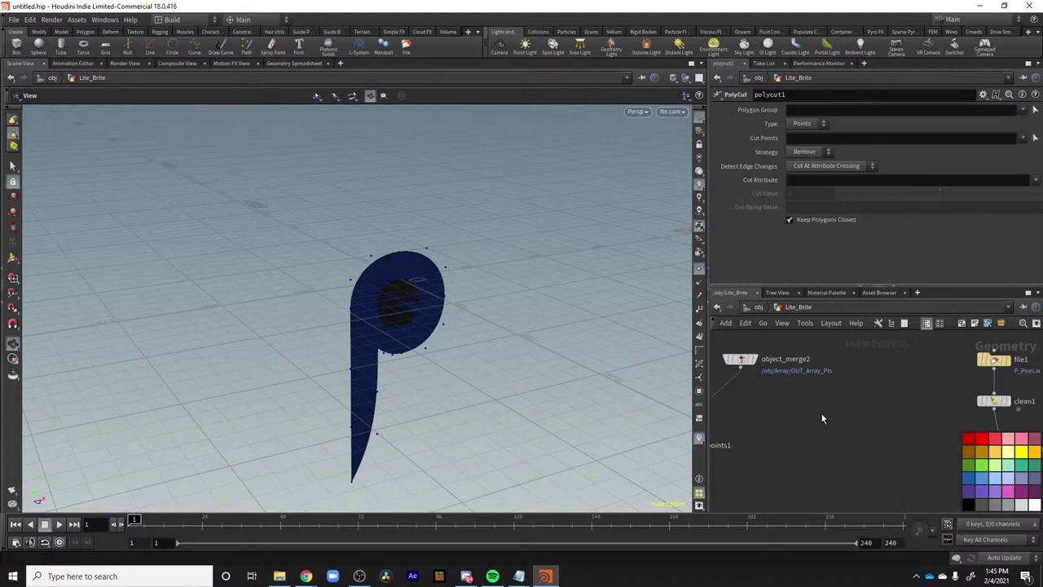
Add a Box node in the empty space beside Copy to Points and display it.
middle_click_drag(820, 412, 945, 413)
key("Tab")
type("box")
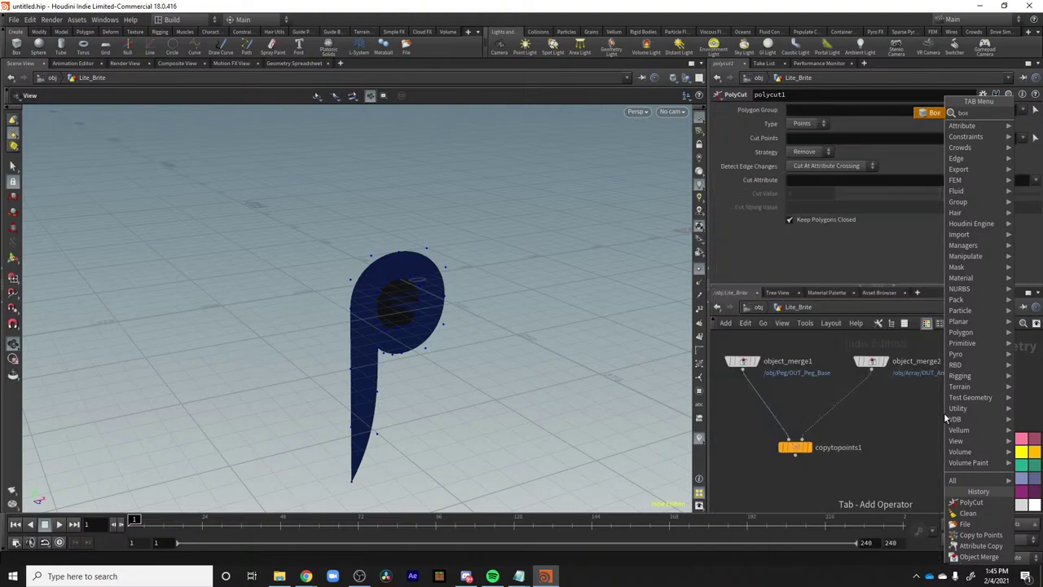
left_click(938, 113)
left_click(921, 400)
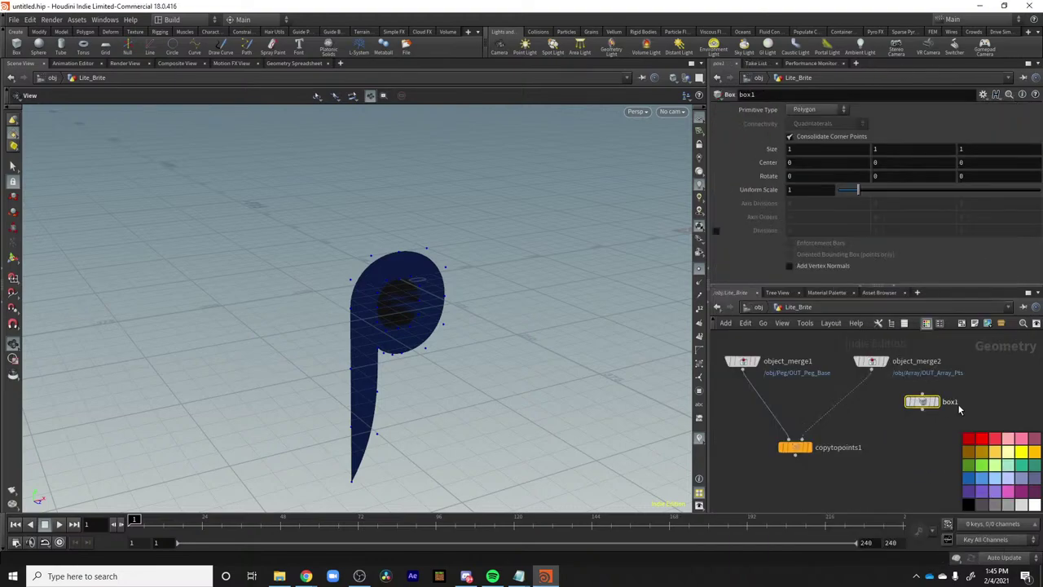
middle_click_drag(950, 411, 917, 410)
left_click_drag(890, 401, 920, 403)
left_click(931, 403)
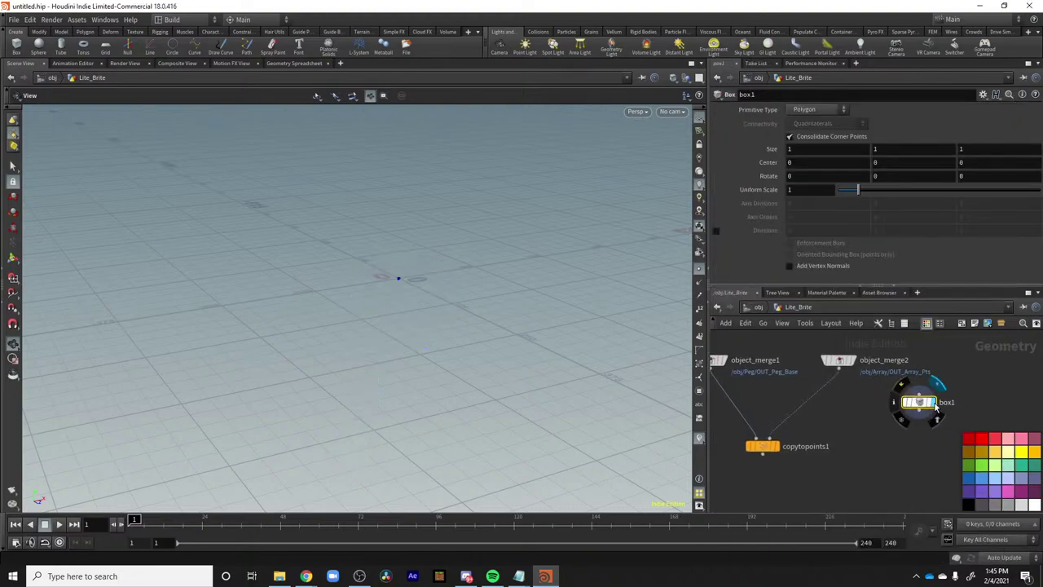
Display the Copy to Points result again and show the box as a template over it.
left_click(777, 448)
right_click_drag(538, 293, 685, 337)
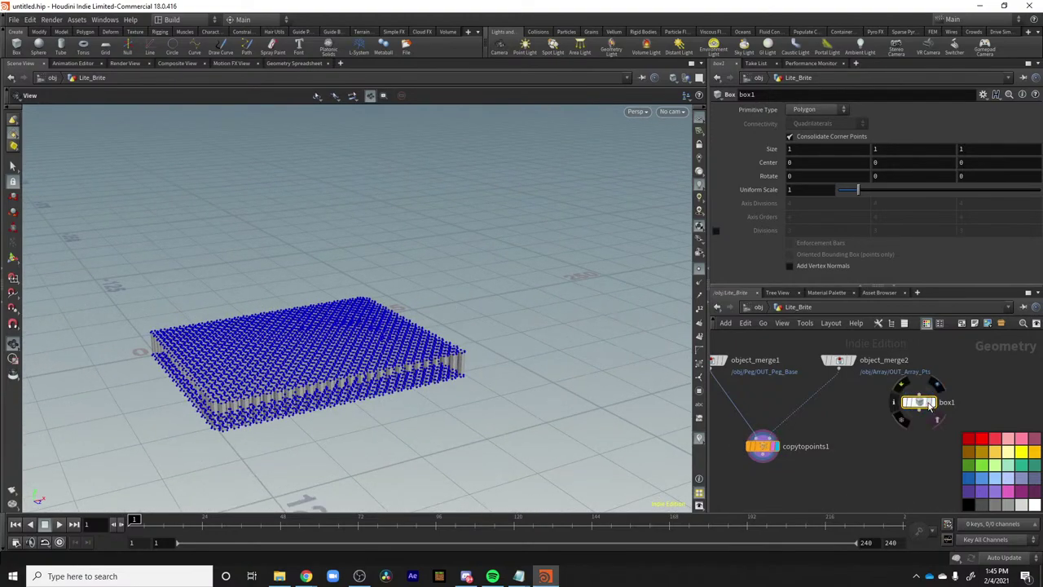
mouse_move(922, 410)
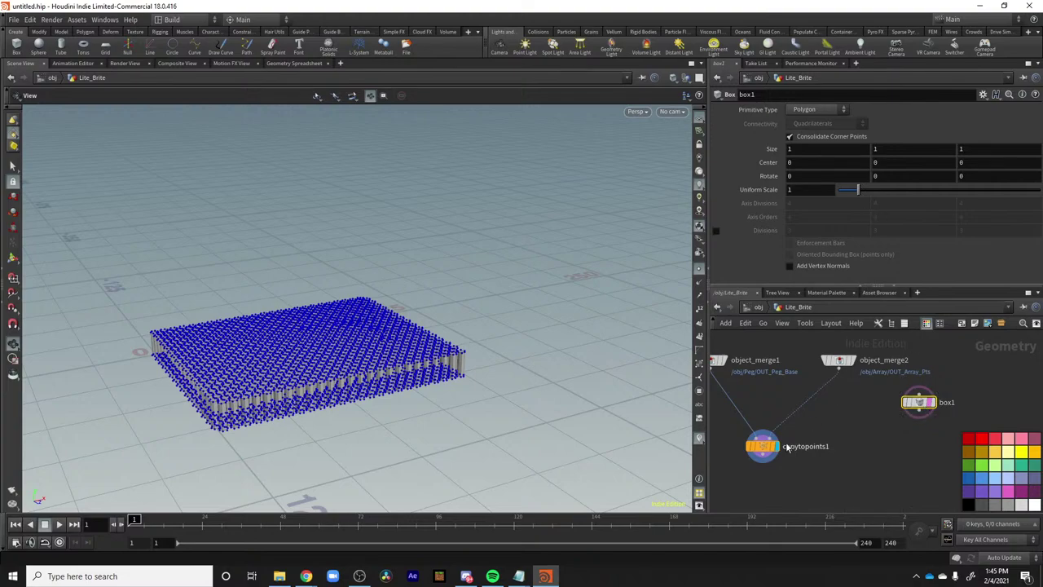
Set the box's Uniform Scale to 25.
left_click_drag(858, 197, 1024, 192)
double_click(815, 189)
type("25")
key("Return")
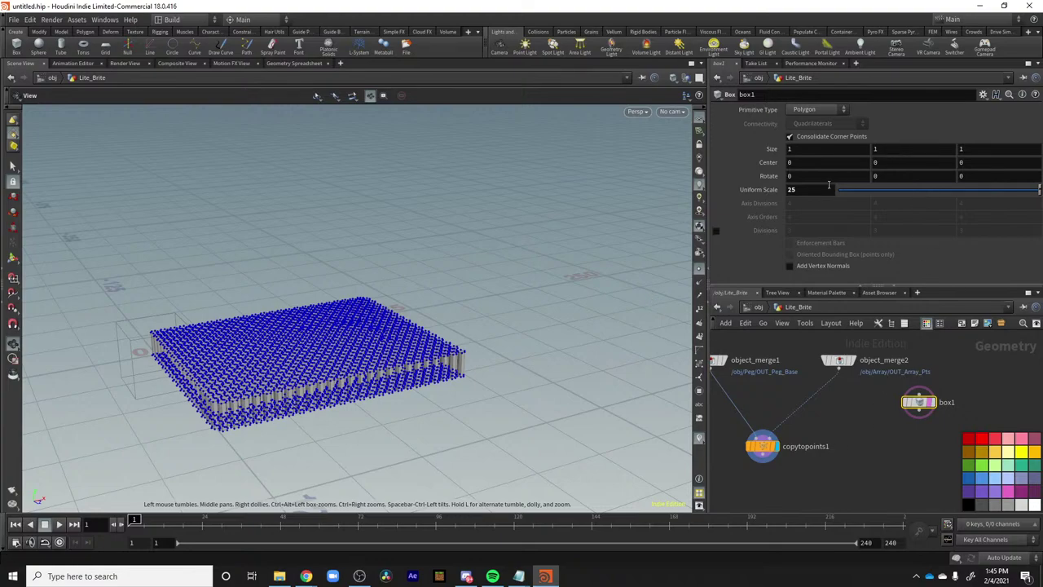
Link the box's Size Y to its Uniform Scale by relative reference and halve it with ch("scale")/2.
right_click(828, 187)
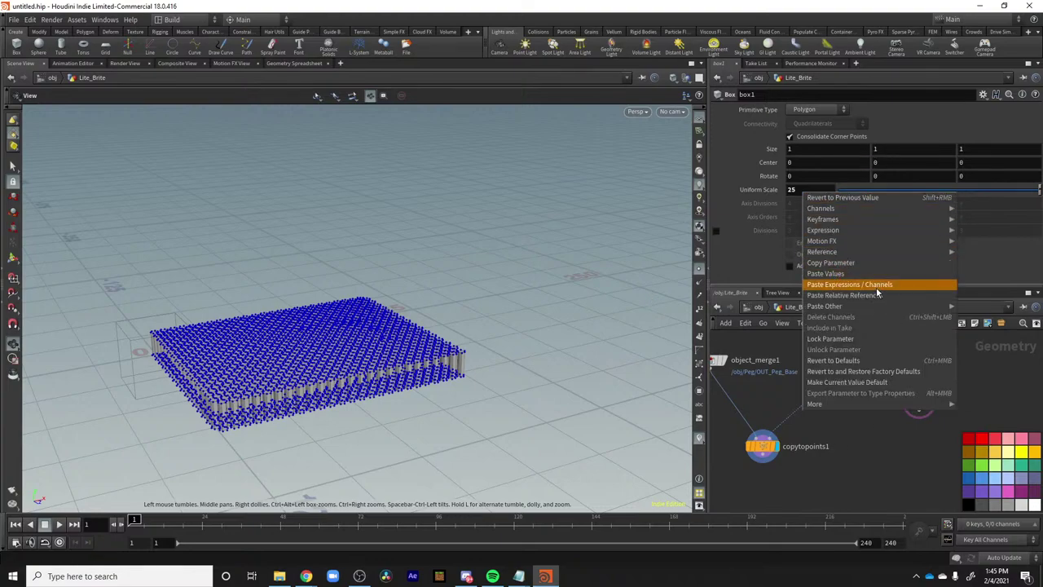
left_click(839, 264)
right_click(926, 143)
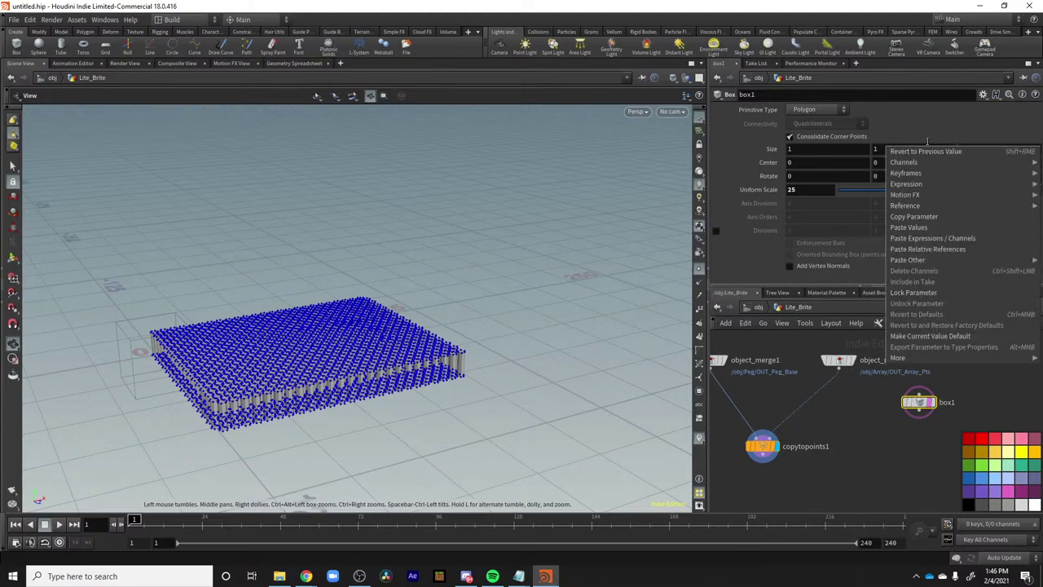
left_click(950, 248)
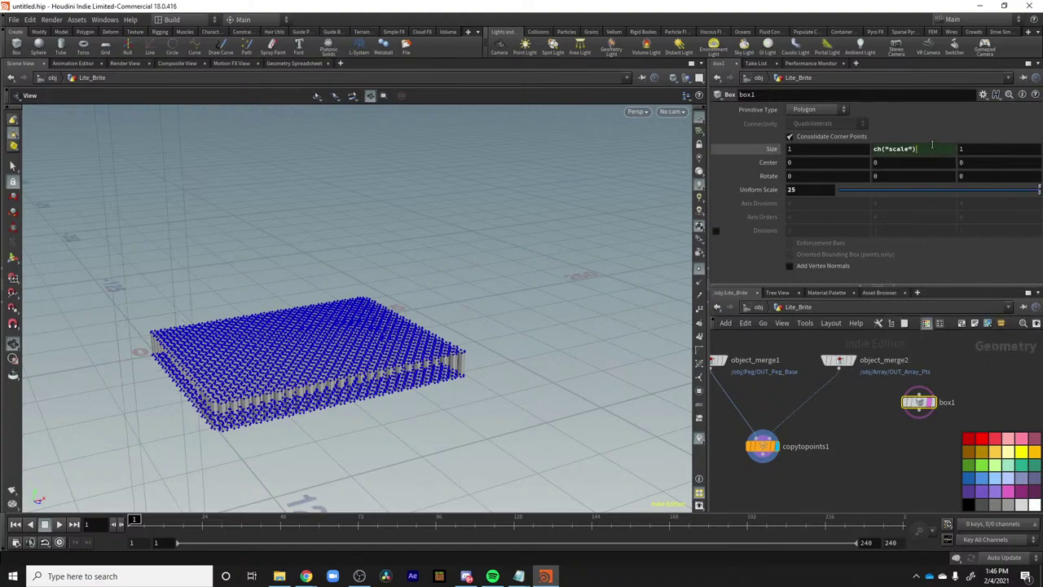
left_click(929, 147)
key("Return")
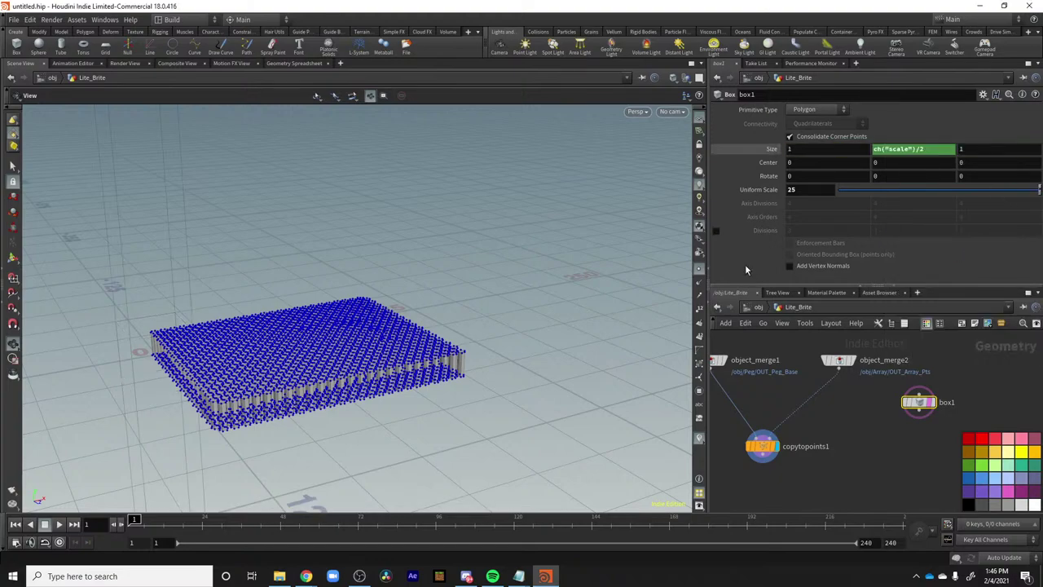
Try to drive the box's Center Y with the expression ch("scale")/2.
left_click(936, 149)
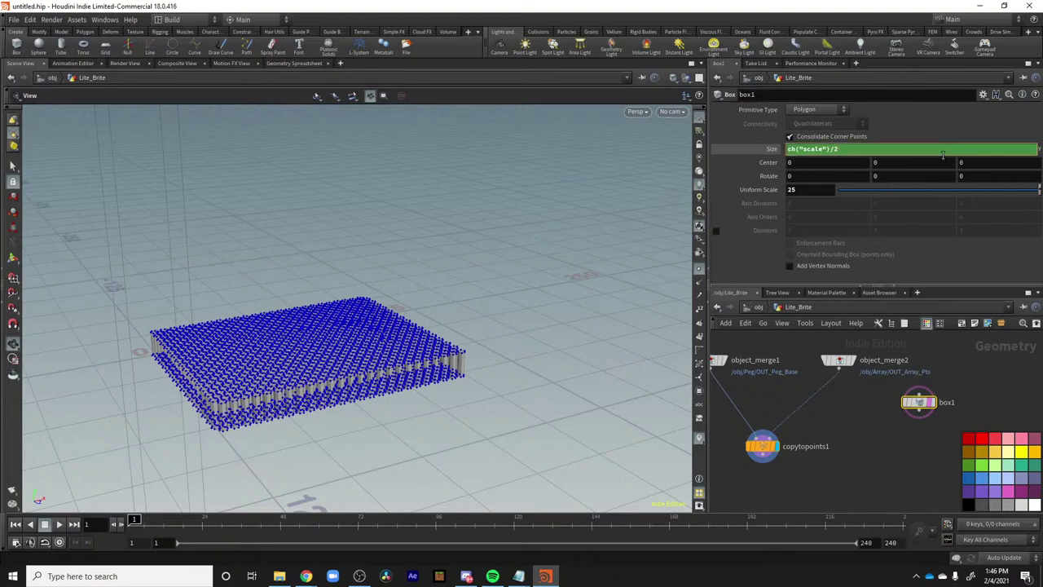
right_click(931, 162)
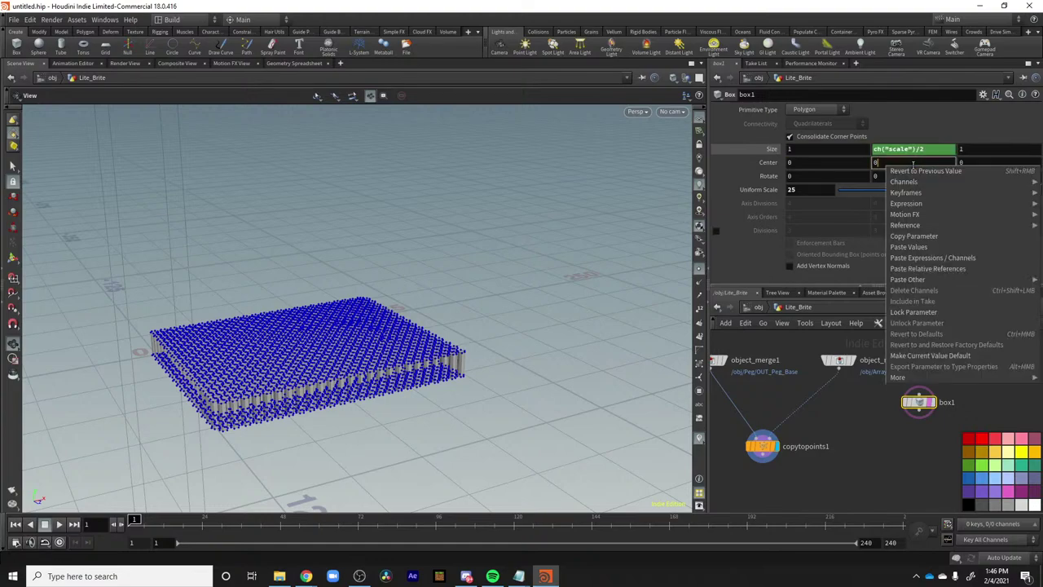
left_click(939, 274)
left_click(937, 162)
key("ctrl+v")
type("/2")
key("Return")
Remove the expressions from the box's Size Y and Center Y, and restore its Size to 1 on every axis.
right_click(930, 149)
left_click(931, 270)
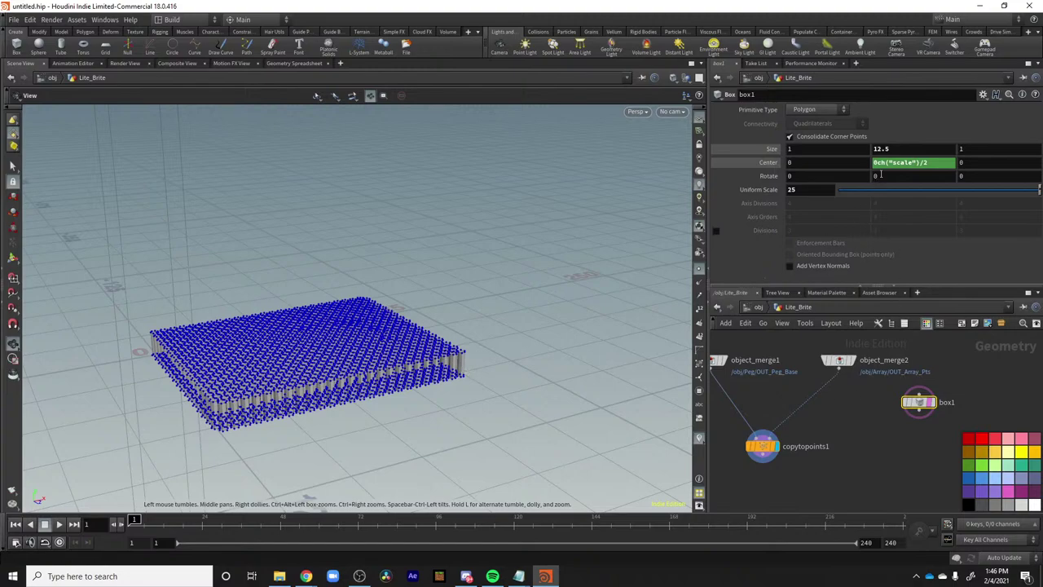
middle_click(771, 149, "ctrl")
left_click_drag(269, 414, 298, 407)
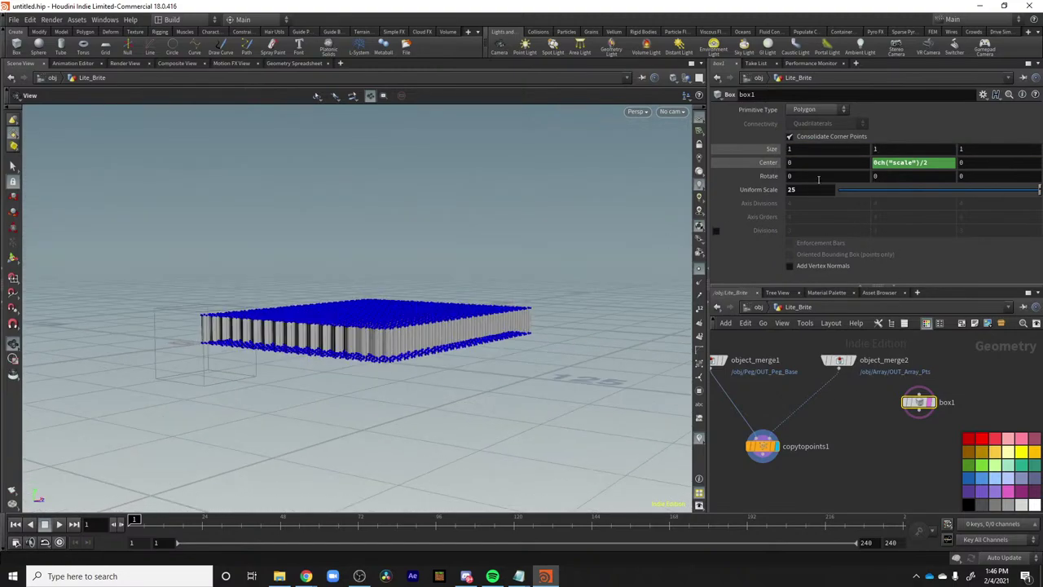
right_click(939, 163)
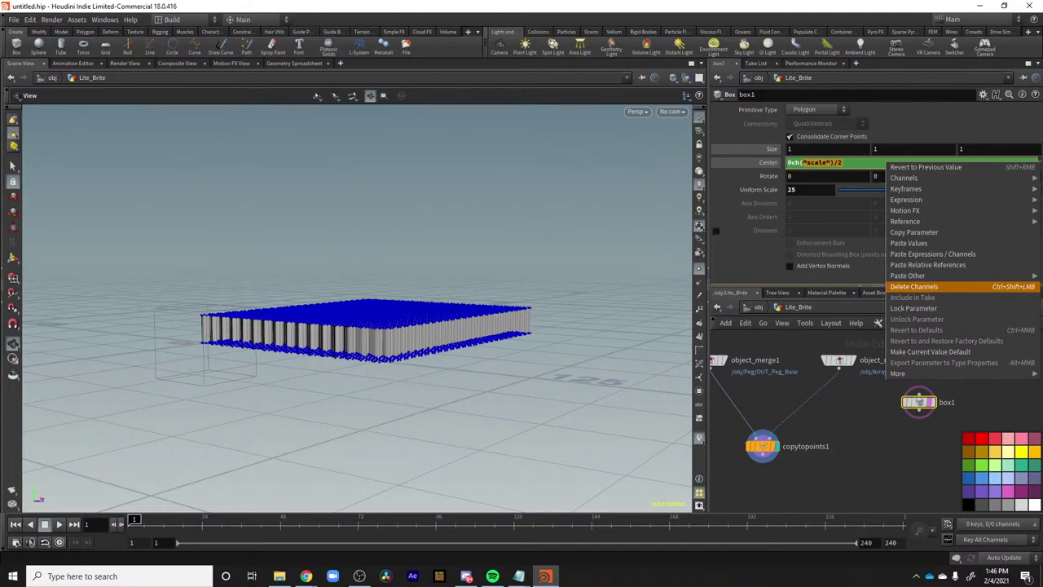
key("alt+Tab")
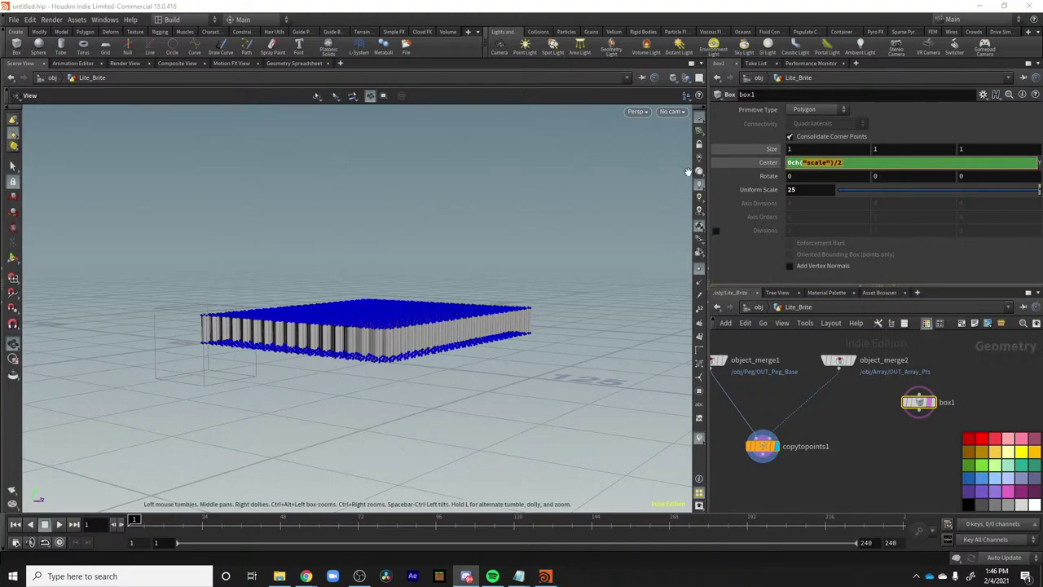
left_click(755, 216)
right_click(887, 157)
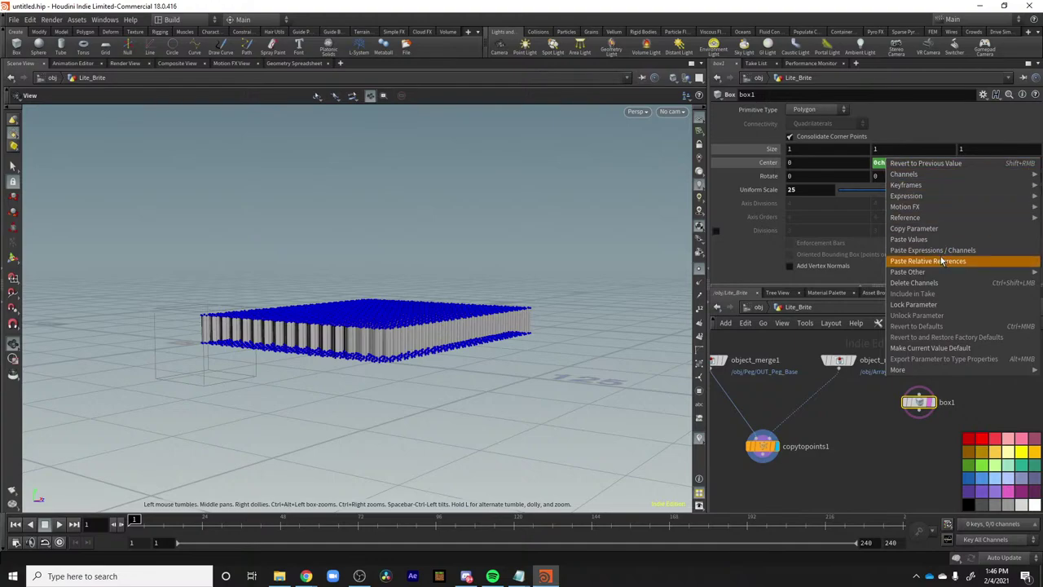
left_click(914, 283)
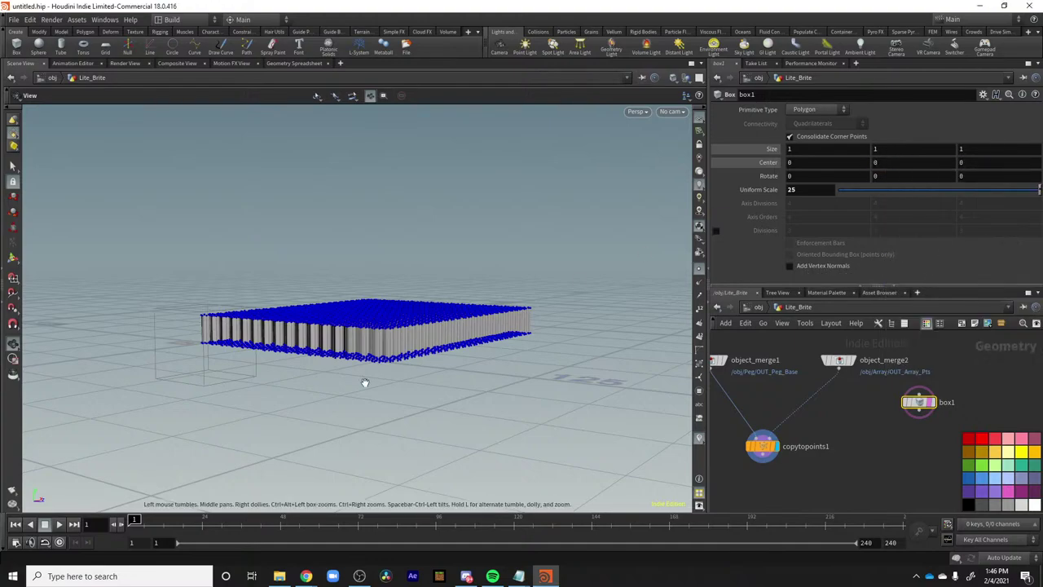
Add a Transform node directly below the box and connect it to the box's output.
key("Tab")
type("transfo")
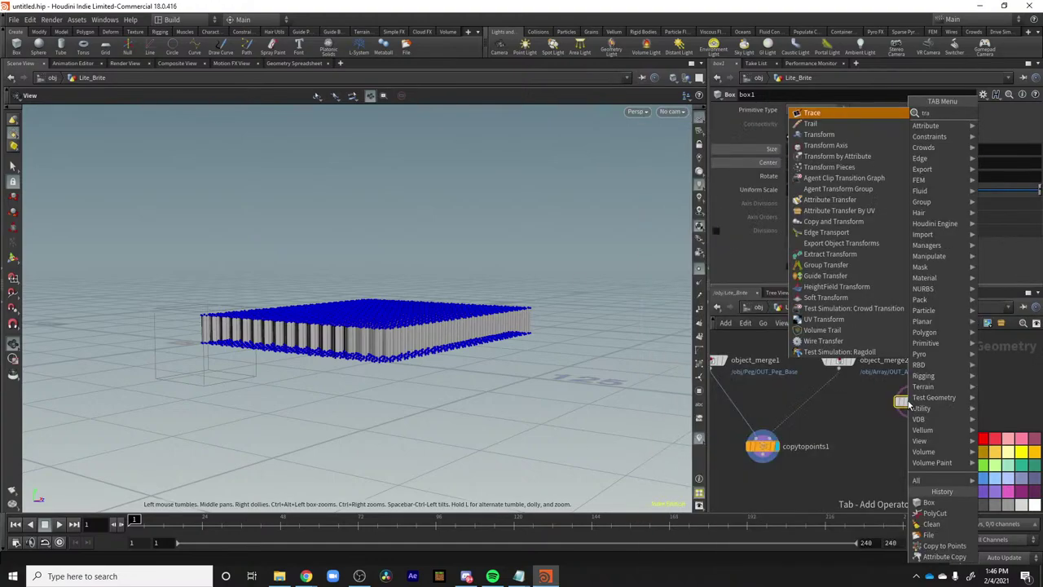
key("Return")
left_click(914, 431)
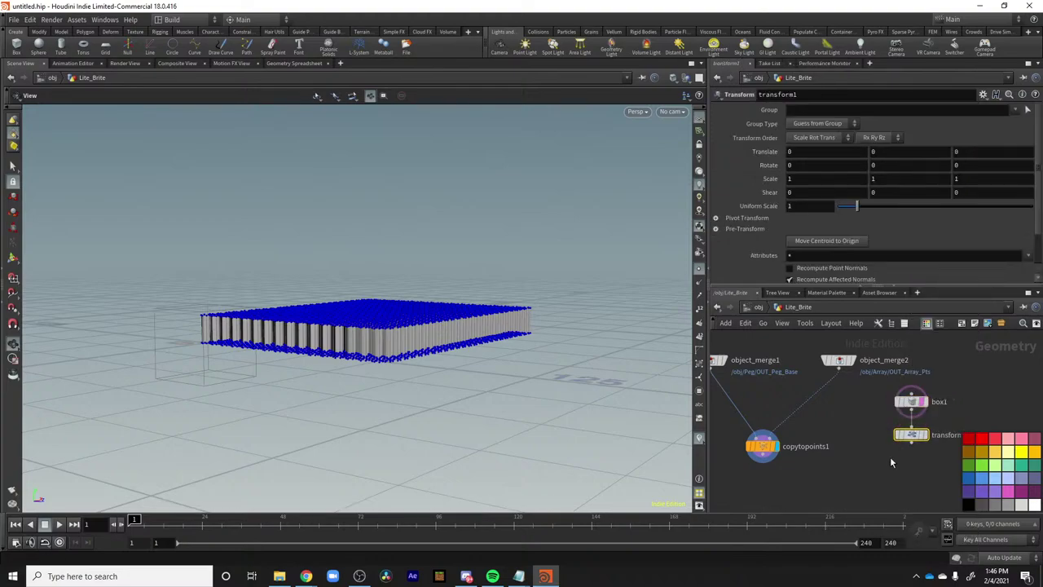
Insert a Group node between the array points merge and Copy to Points, bounded by the Transform output, and name the group array_iso_gp.
key("Tab")
type("group")
key("Up")
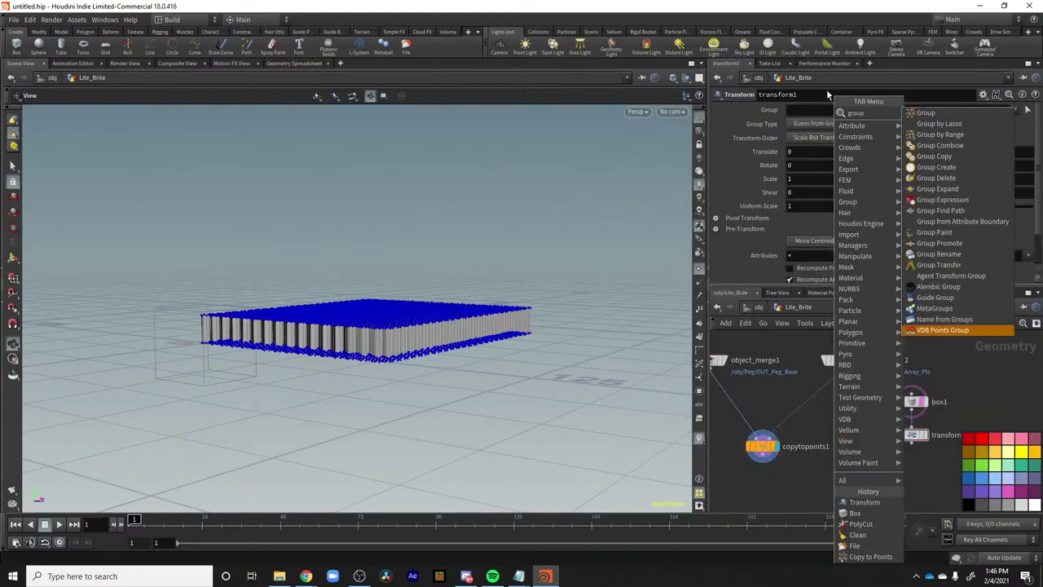
left_click(928, 113)
left_click(835, 425)
left_click(839, 427)
left_click(820, 109)
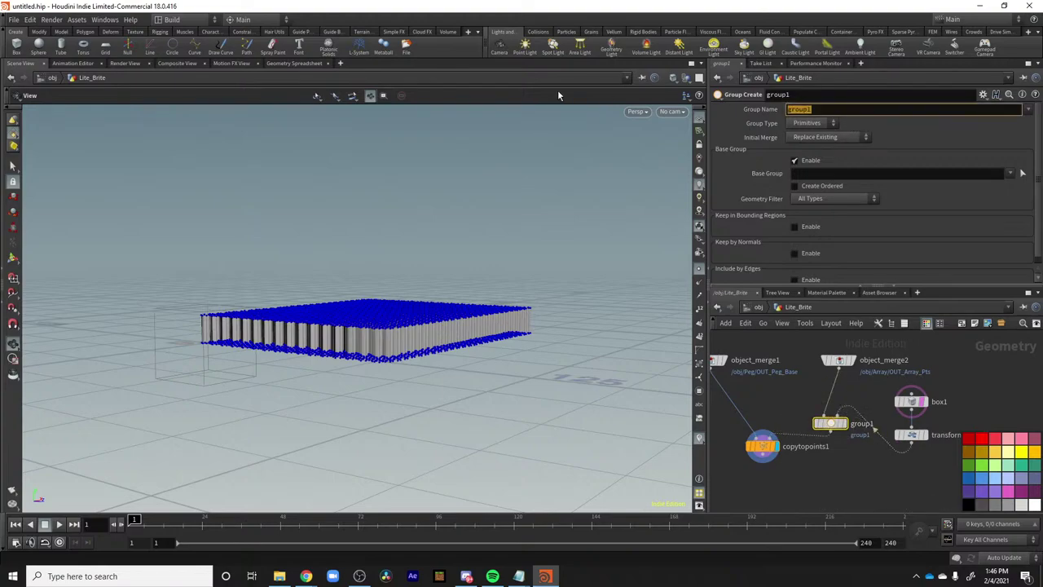
type("Araay_iso_gp")
key("Return")
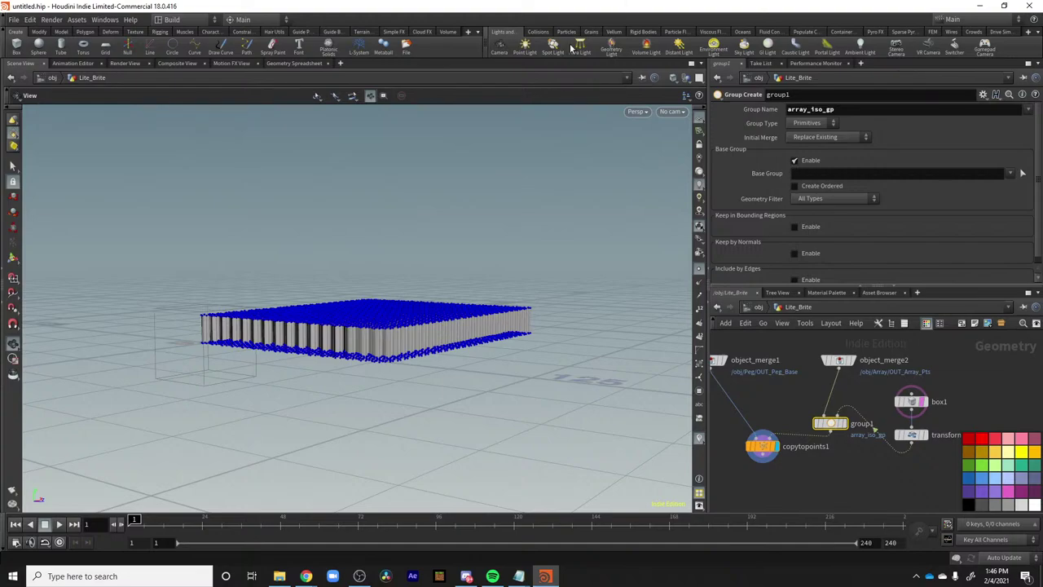
Disable the Group node's Base Group and enable Keep in Bounding Regions with Bounding Type set to Bounding Object (points or vertices only).
left_click(795, 161)
left_click(795, 186)
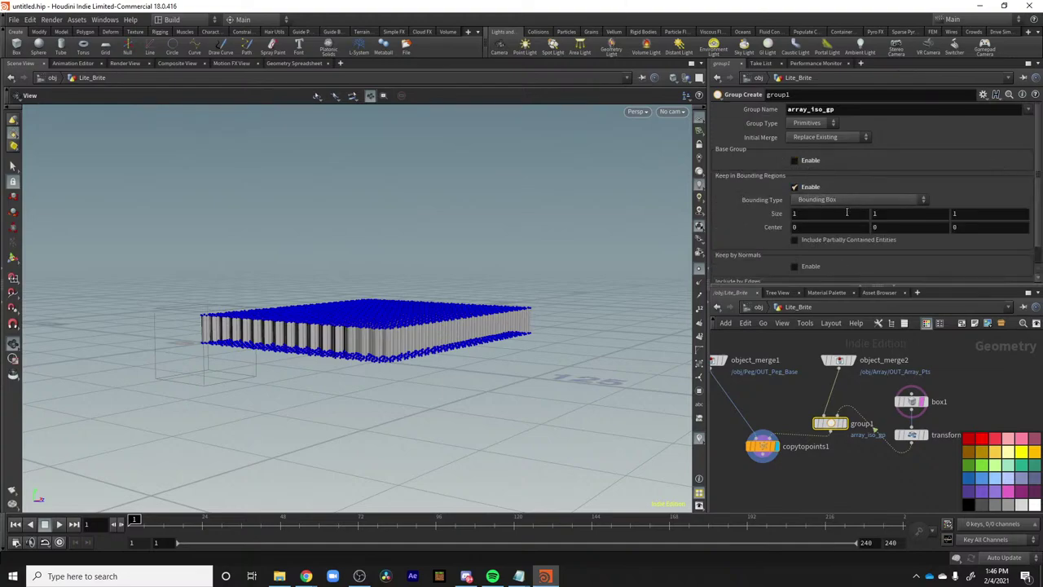
left_click(837, 201)
left_click(851, 235)
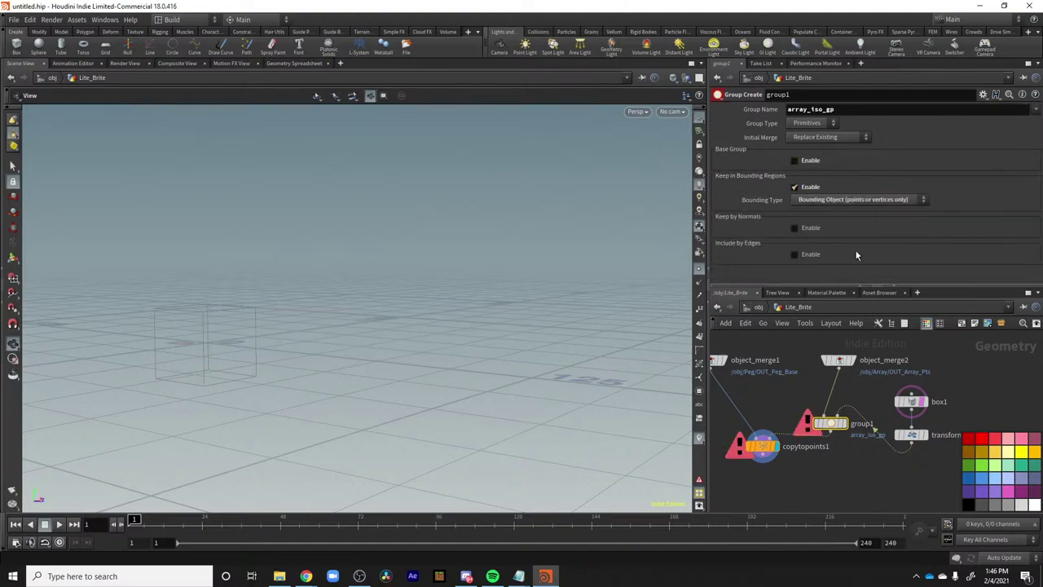
Space out the Group, Copy to Points, Box and Transform nodes and check the Group node's information for its error.
left_click(911, 434)
left_click(913, 401)
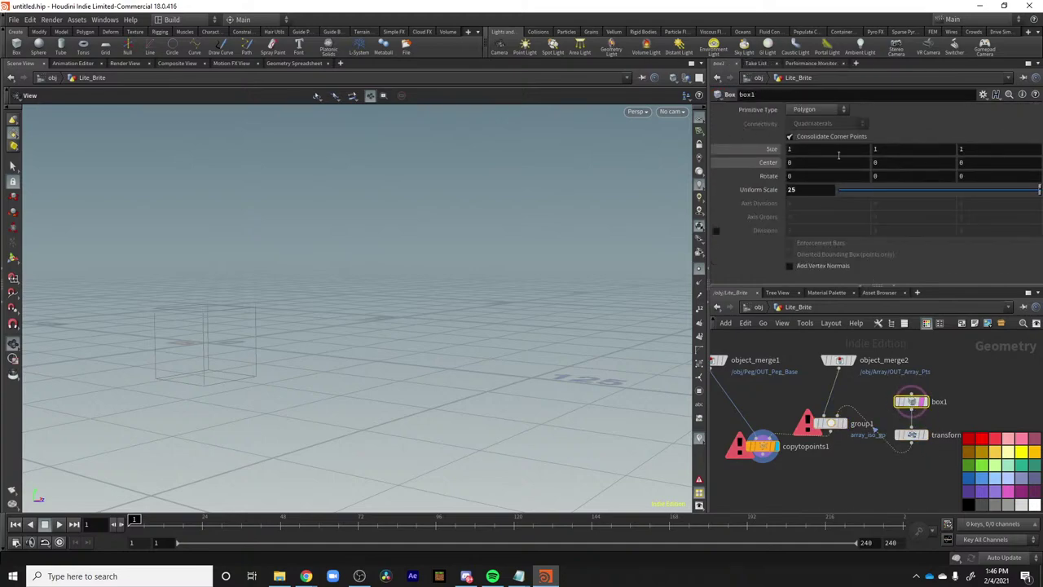
left_click(804, 110)
left_click(803, 120)
mouse_move(771, 455)
left_mouse_down()
mouse_move(763, 504)
mouse_move(765, 451)
left_mouse_up()
left_click_drag(831, 426, 830, 437)
left_click_drag(766, 455, 769, 478)
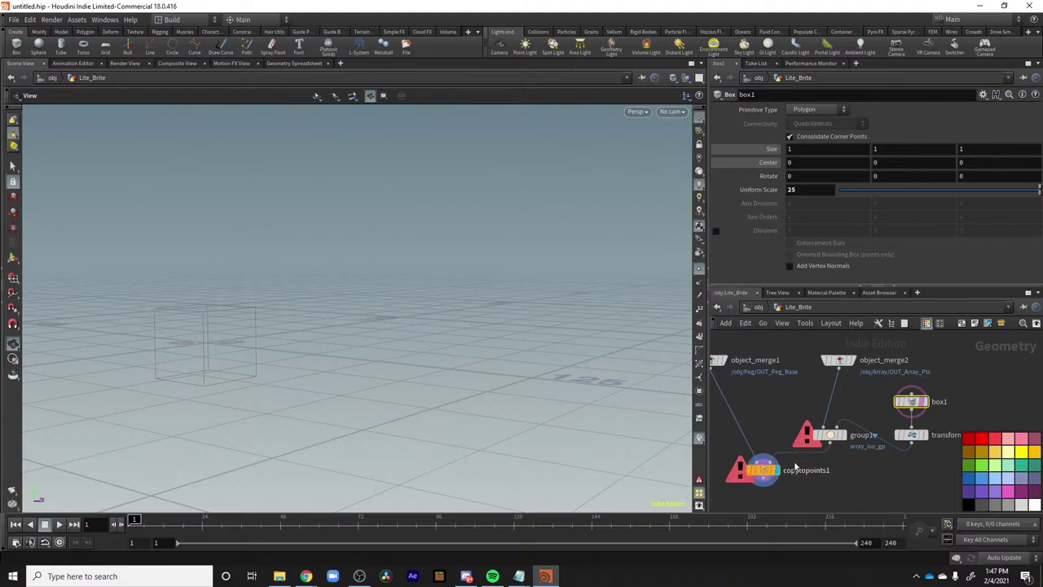
left_click_drag(827, 435, 826, 432)
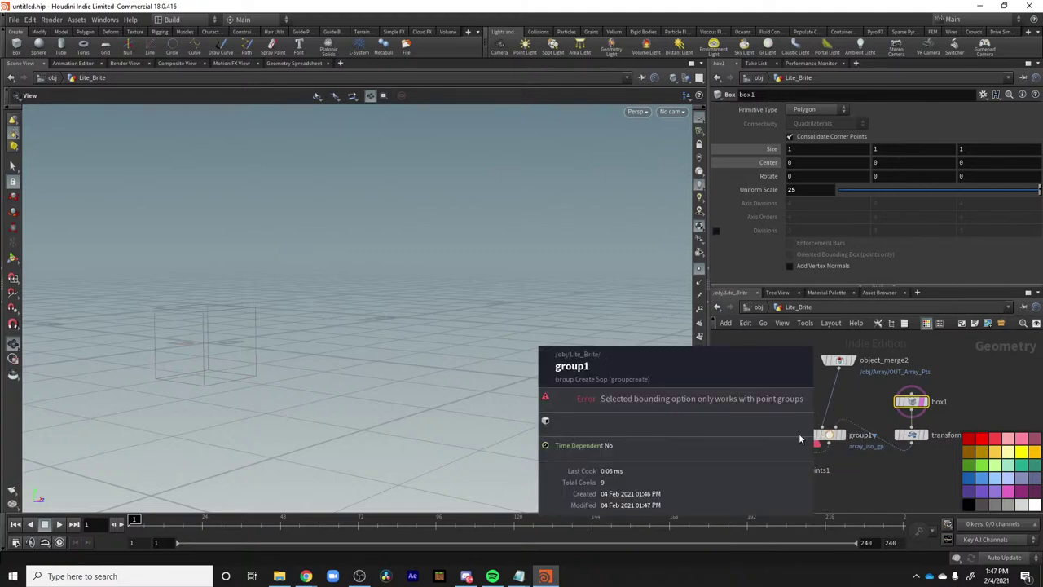
left_click_drag(915, 406, 914, 393)
left_click_drag(915, 438, 915, 433)
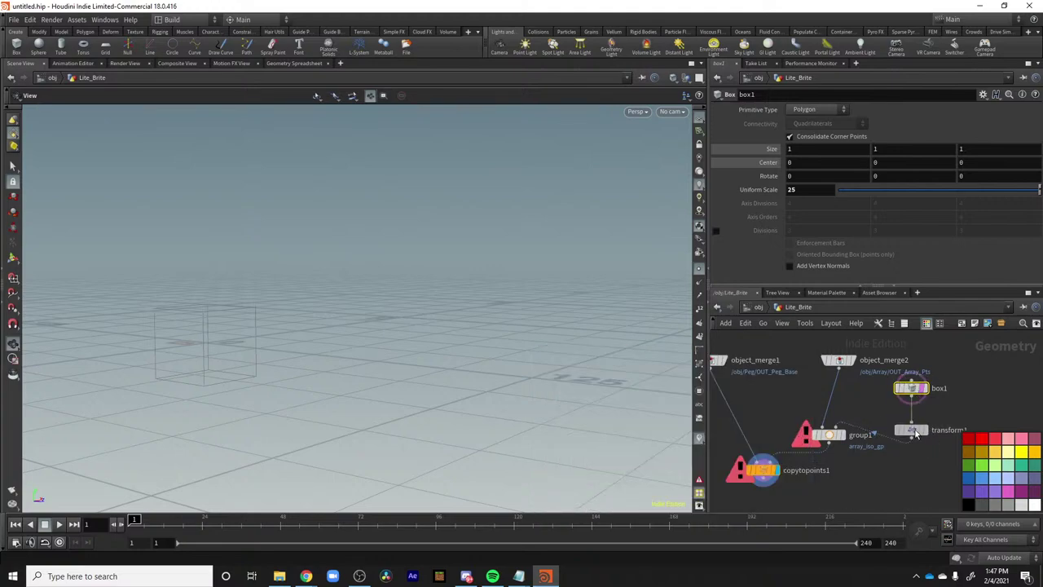
Change the Group node's Group Type to Points.
left_click(828, 434)
left_click(814, 123)
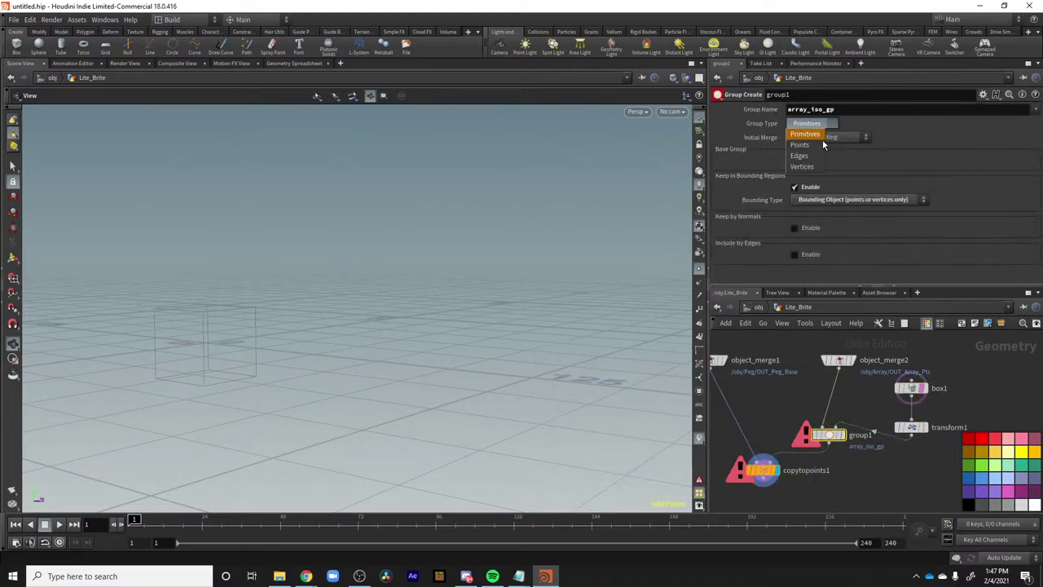
left_click(819, 144)
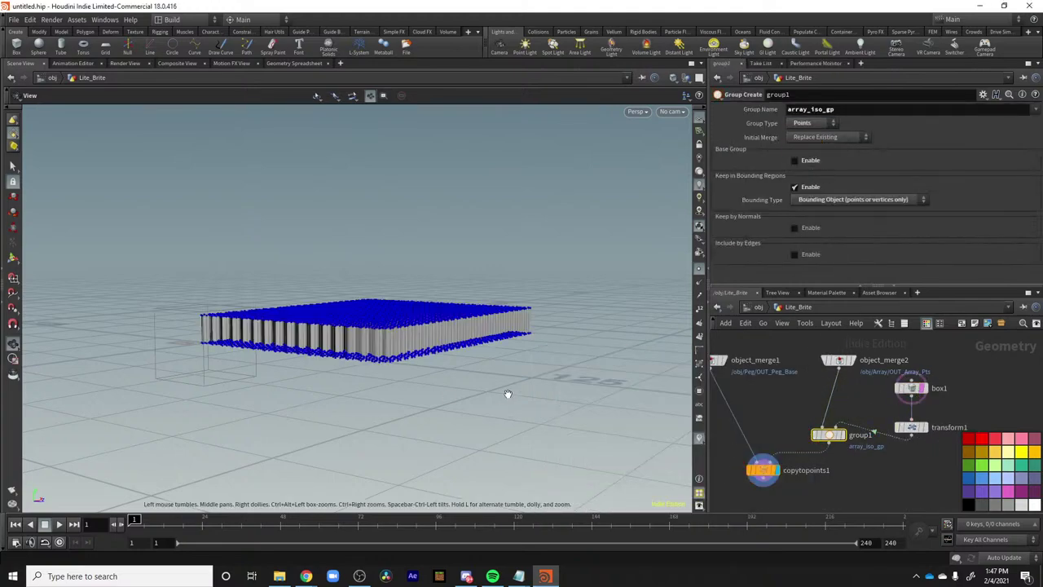
Set the Transform's Translate Y to 30 and display the moved box as a template.
left_click(912, 426)
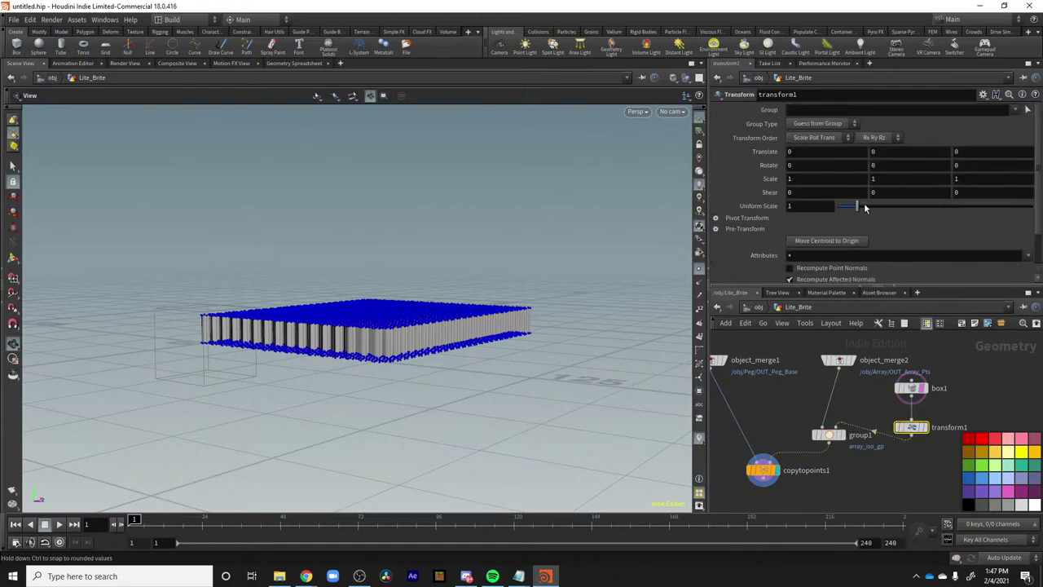
middle_click_drag(892, 160, 926, 143)
left_click(923, 427)
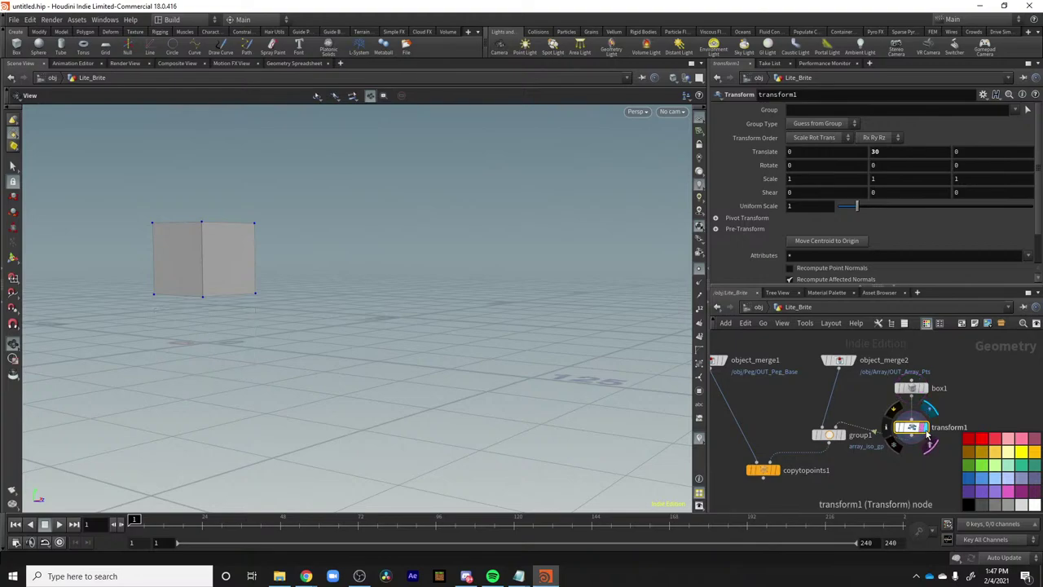
Display the Group node's points and move the bounding box into the array with Translate set to 50, 8, 50.
left_click(777, 474)
left_click(840, 436)
left_click_drag(321, 244, 326, 316)
middle_click_drag(326, 316, 483, 260)
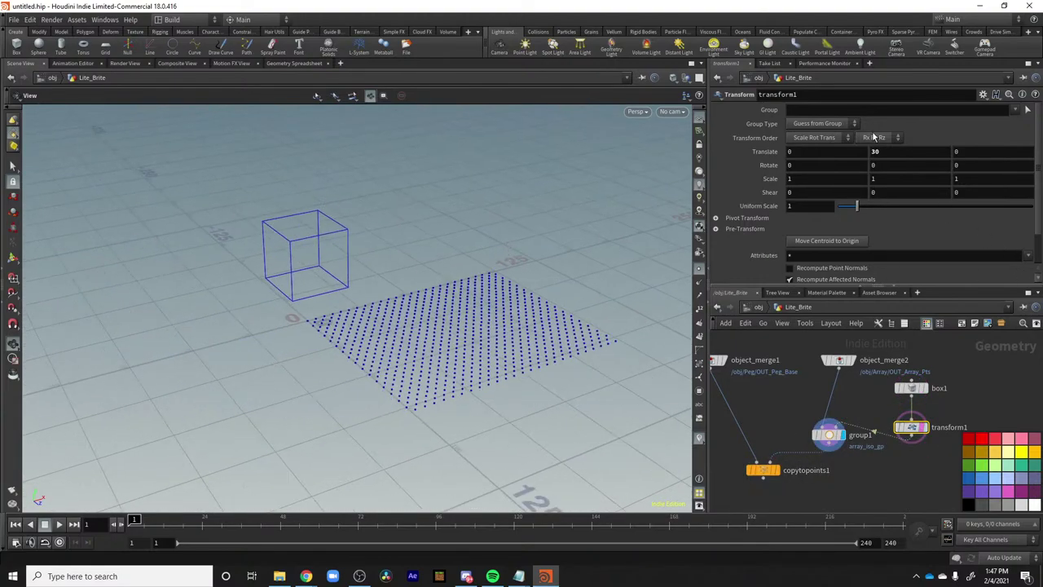
mouse_move(888, 151)
middle_mouse_down()
mouse_move(888, 103)
mouse_move(848, 146)
mouse_move(848, 84)
mouse_move(865, 84)
mouse_move(882, 137)
middle_mouse_up()
middle_click_drag(992, 151, 1032, 120)
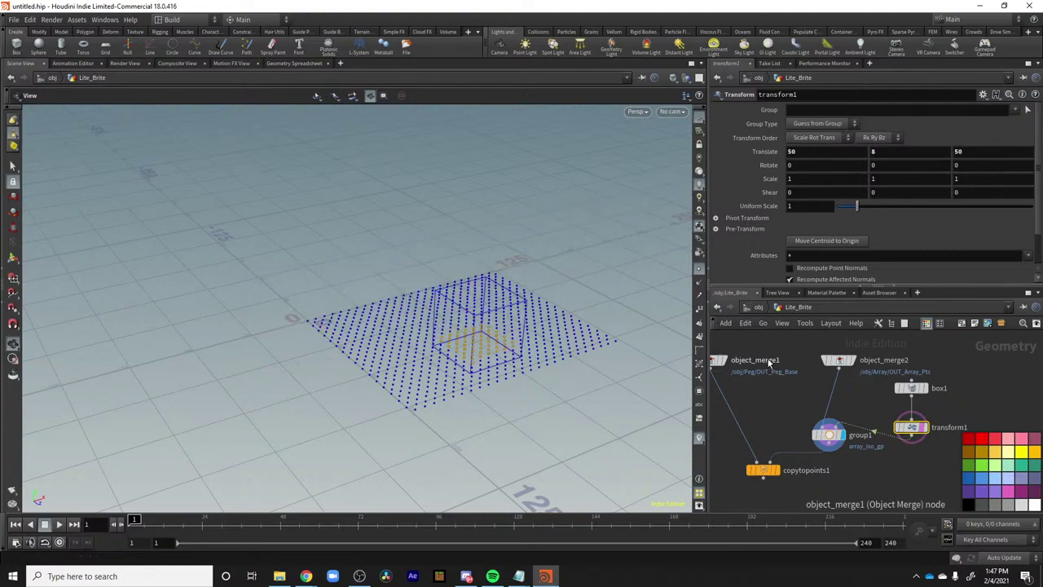
Display Copy to Points and limit its Target Points to the array_iso_gp group.
left_click(778, 471)
left_click_drag(777, 471, 754, 487)
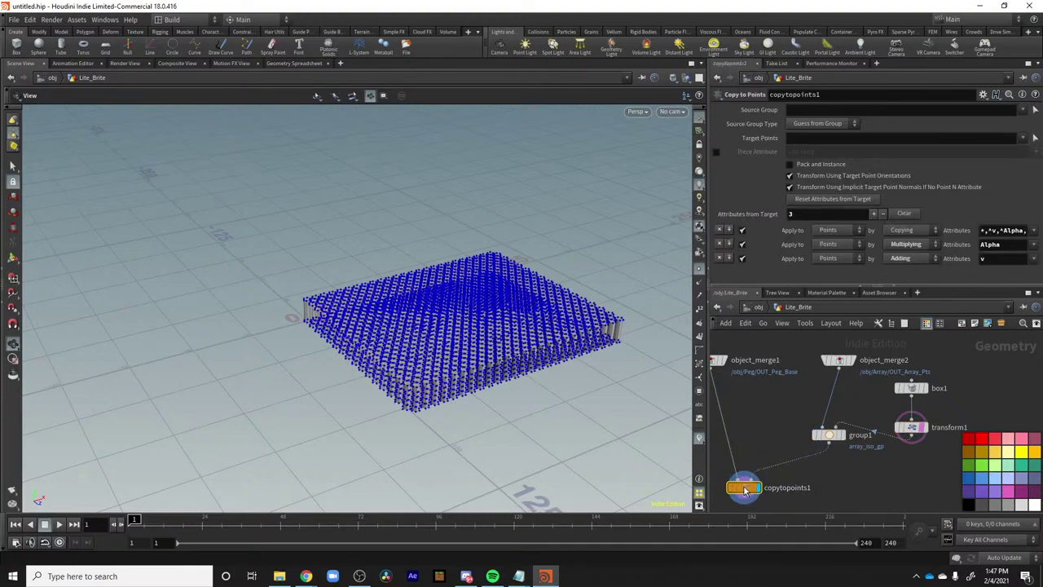
left_click(1026, 139)
left_click(1004, 150)
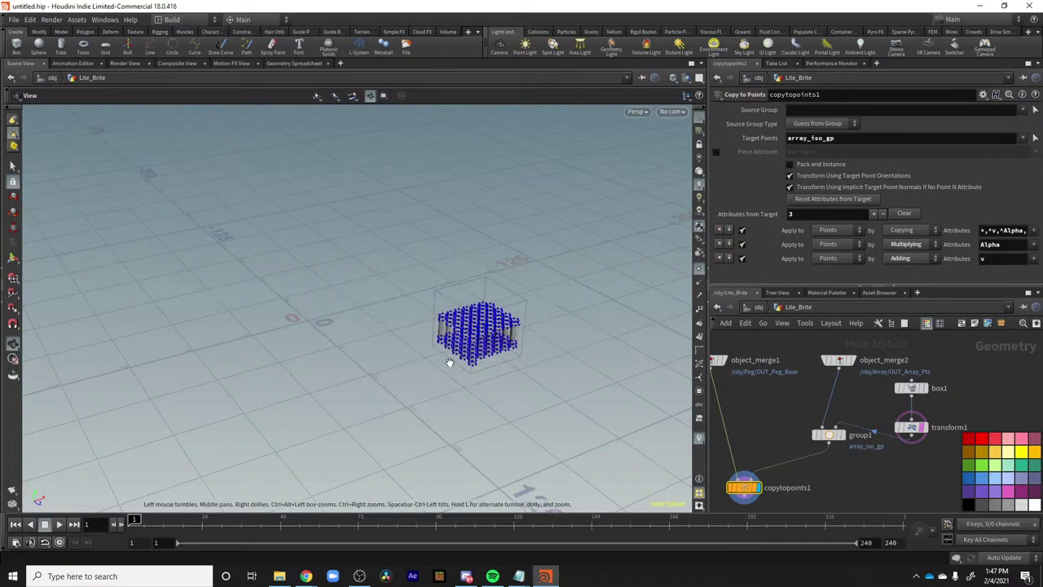
left_click_drag(466, 193, 562, 336)
mouse_move(837, 446)
left_mouse_down()
mouse_move(843, 439)
mouse_move(814, 440)
mouse_move(826, 443)
left_mouse_up()
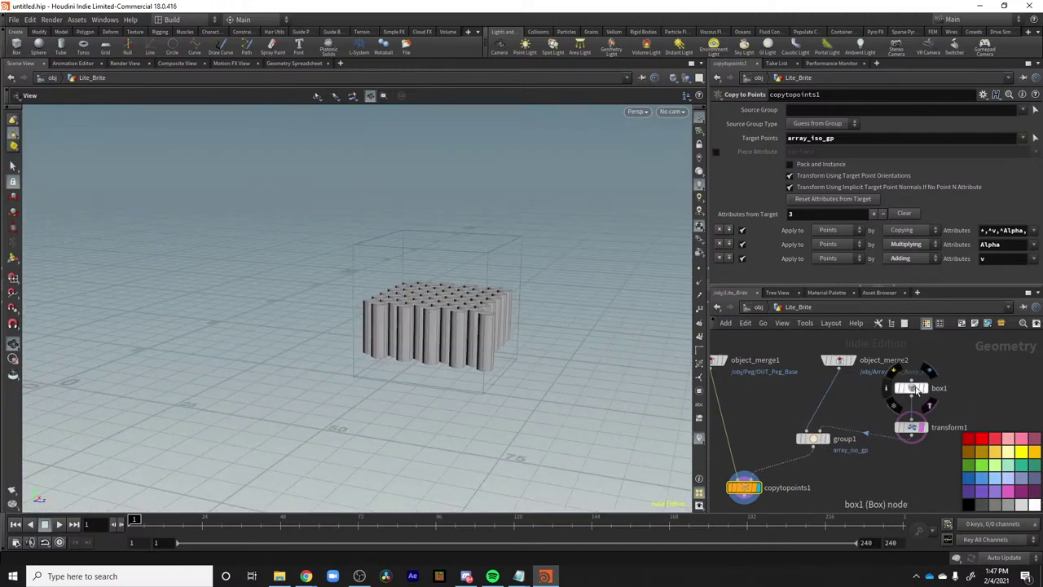
Enlarge the bounding box by setting the Transform's Uniform Scale to 1.51.
left_click(911, 427)
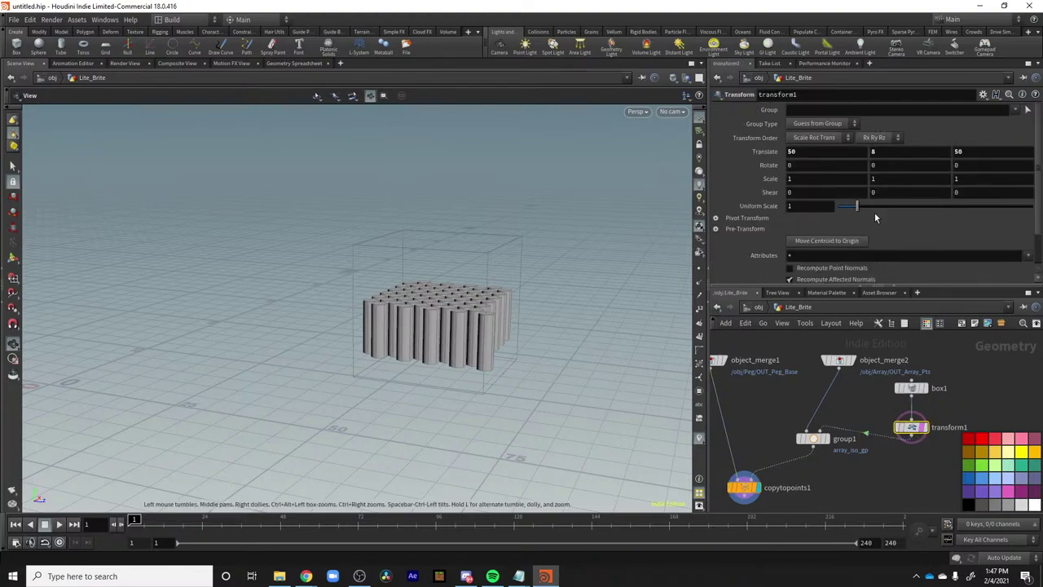
mouse_move(856, 205)
left_mouse_down()
mouse_move(893, 204)
mouse_move(842, 206)
mouse_move(853, 218)
mouse_move(866, 207)
left_mouse_up()
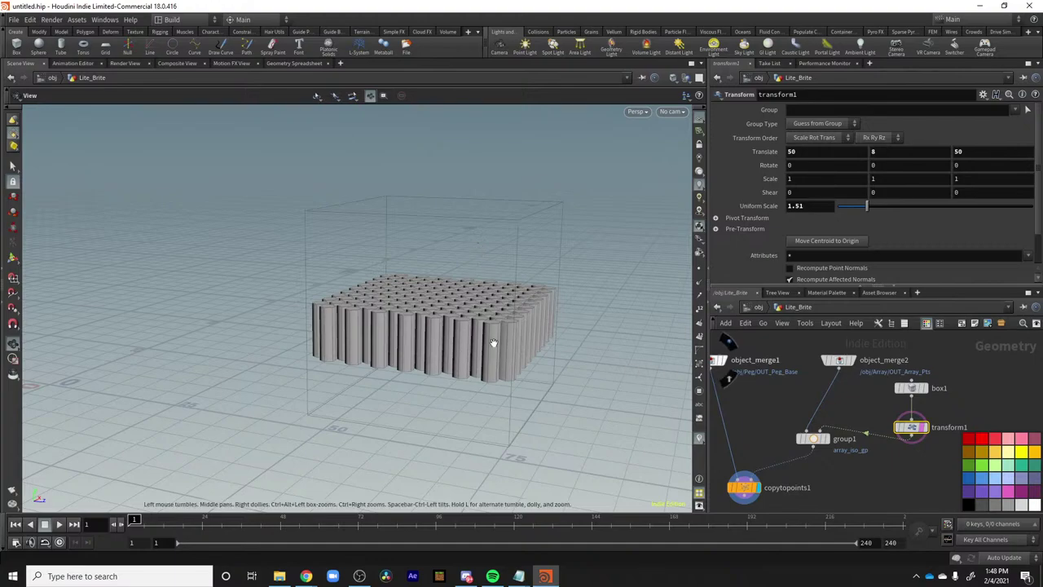
middle_click_drag(769, 407, 803, 431)
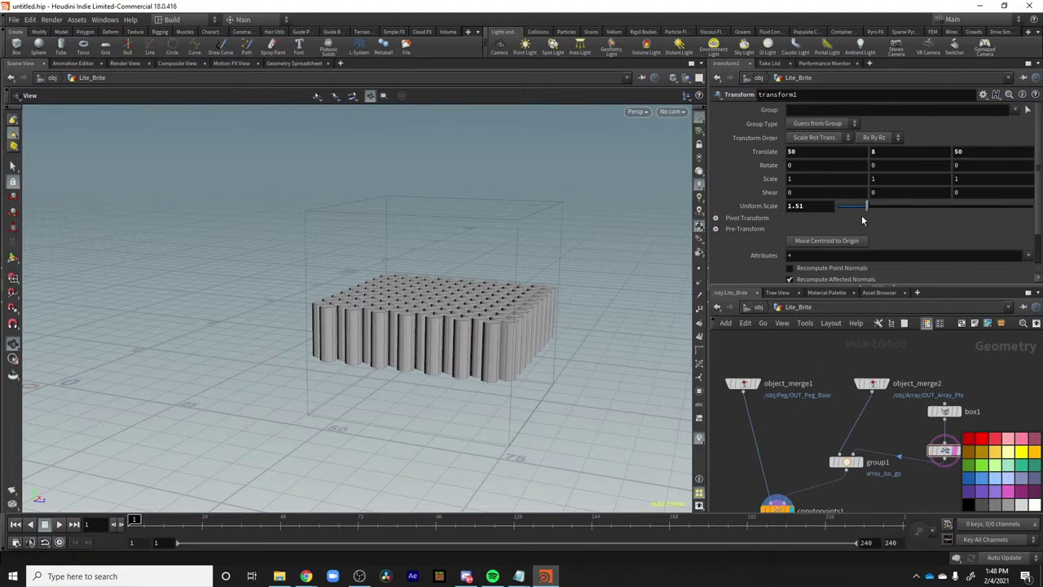
mouse_move(844, 460)
middle_click_drag(803, 437, 806, 427)
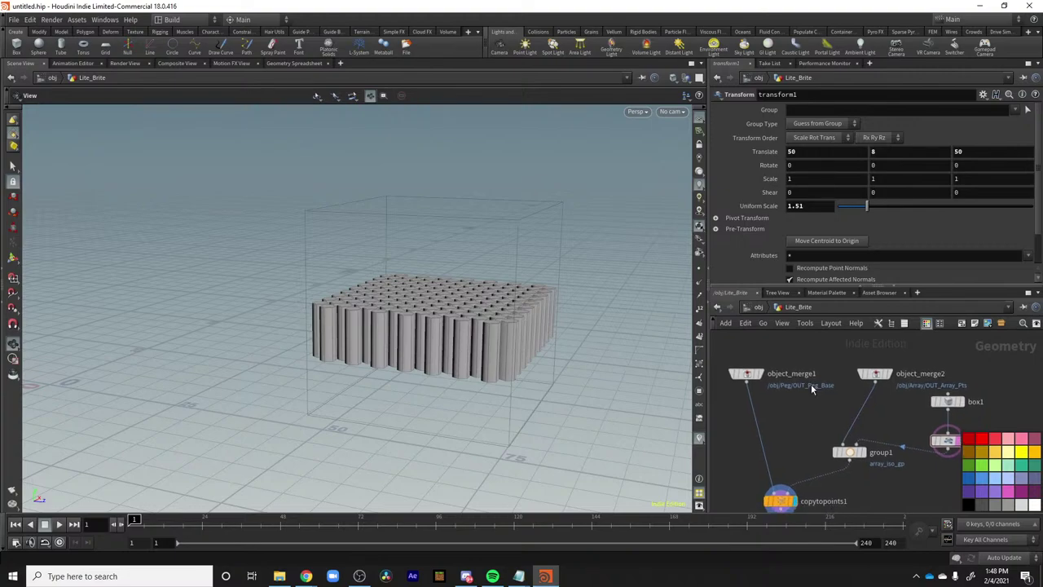
Review the merged peg and the merged array points individually, and return the display to Copy to Points.
mouse_move(749, 375)
left_click(765, 356)
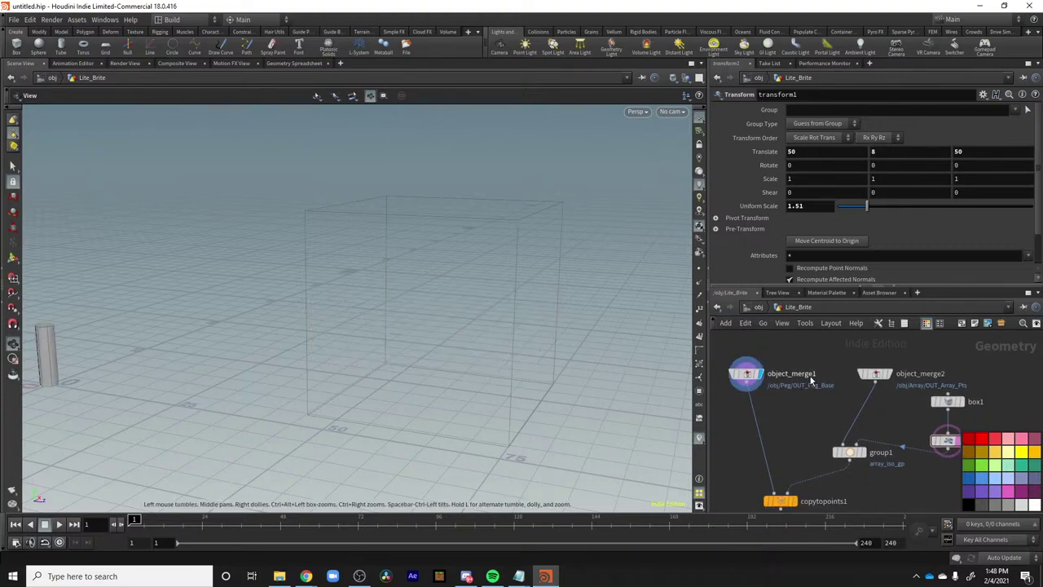
left_click(883, 374)
middle_click_drag(814, 465, 818, 434)
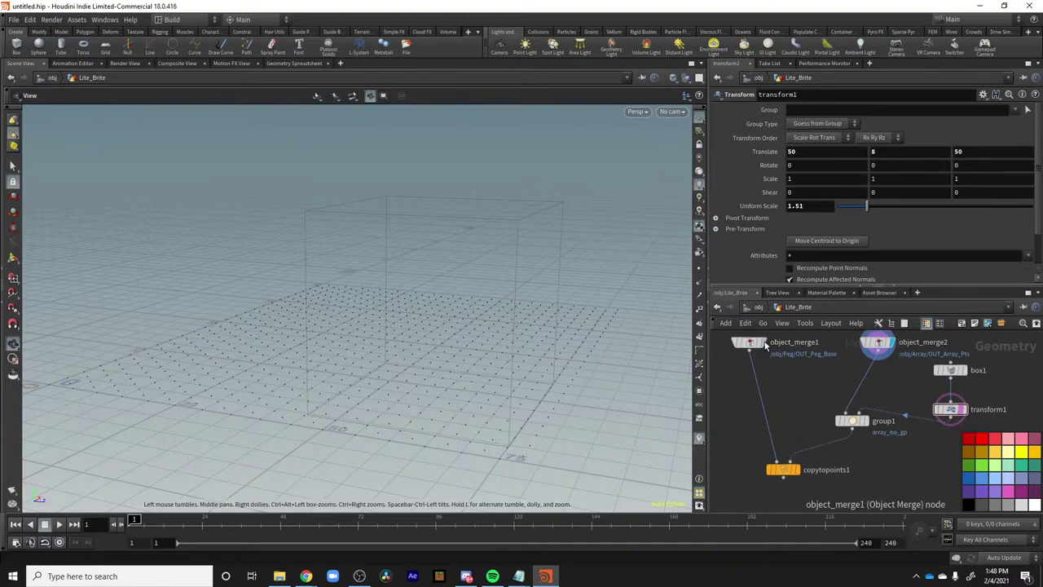
left_click(801, 477)
mouse_move(852, 421)
left_mouse_down()
mouse_move(858, 432)
mouse_move(867, 415)
left_mouse_up()
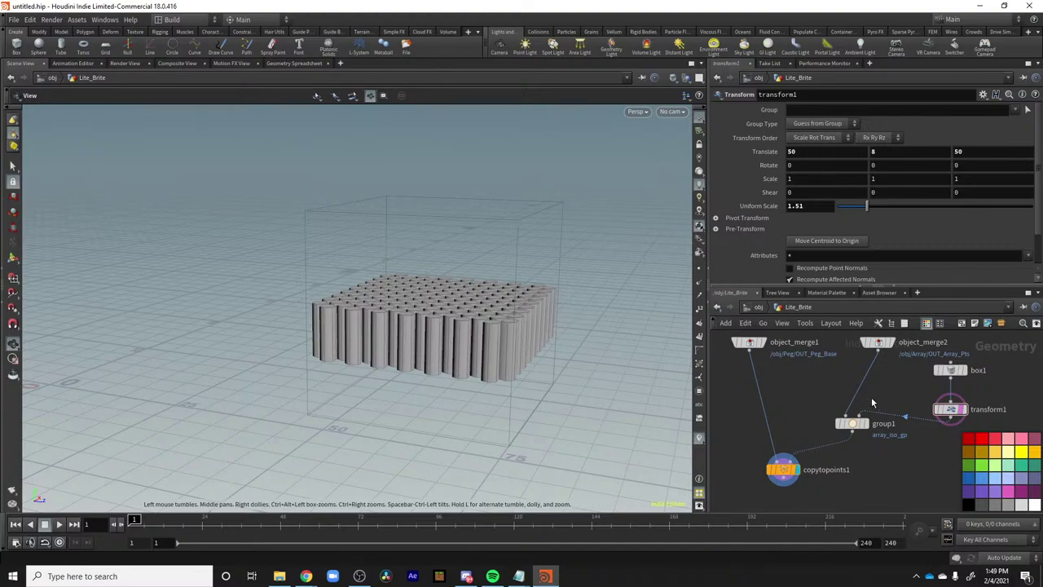
middle_click_drag(1016, 394, 877, 382)
key("Tab")
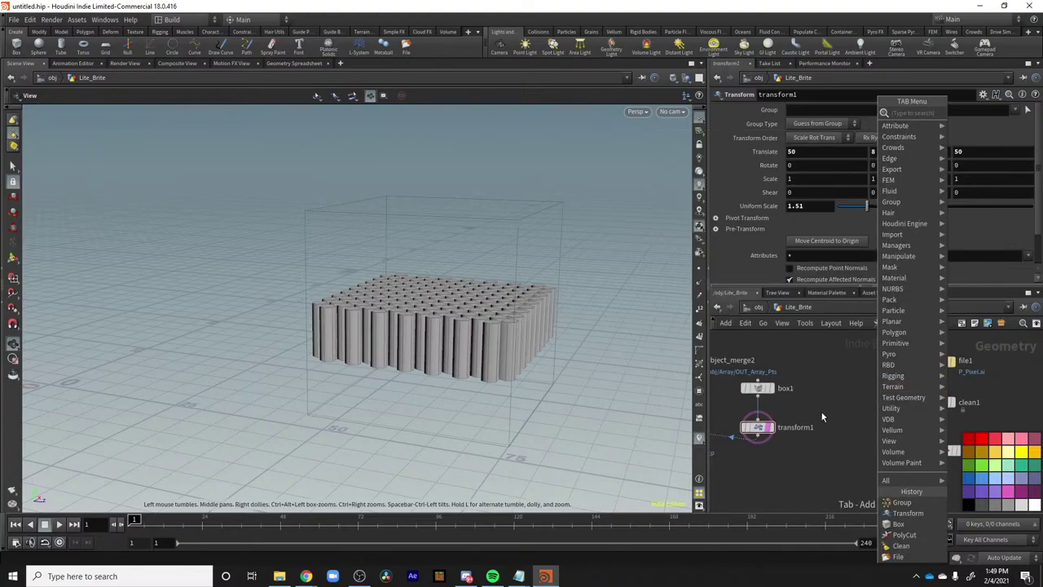
key("Escape")
key("Tab")
key("Escape")
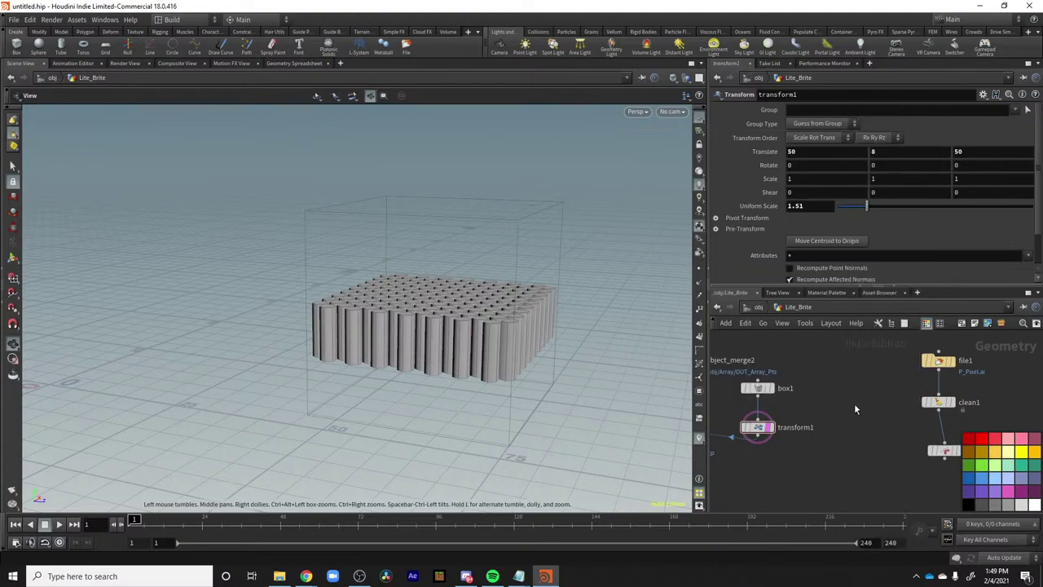
Tidy polycut1 beneath clean1 and add a new File node between the box chain and the P_Pixel import chain.
middle_click_drag(854, 404, 862, 412)
left_click(953, 410)
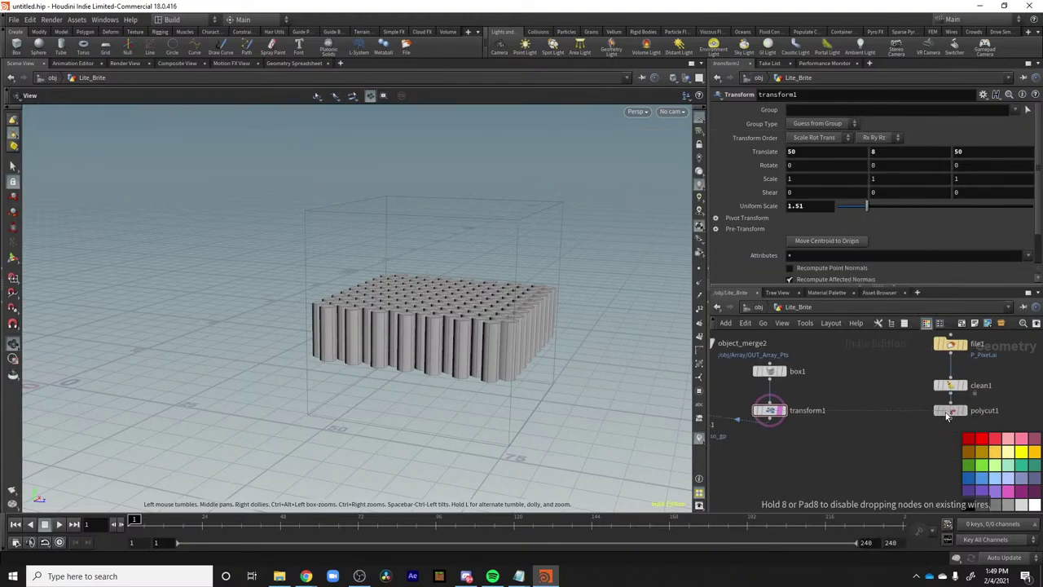
key("Tab")
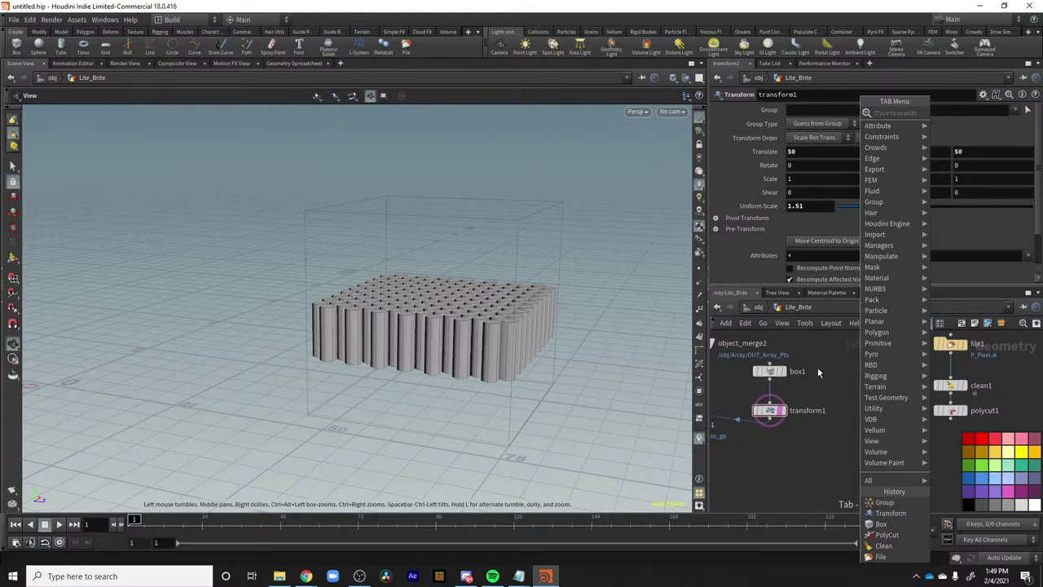
key("Tab")
type("file")
key("Return")
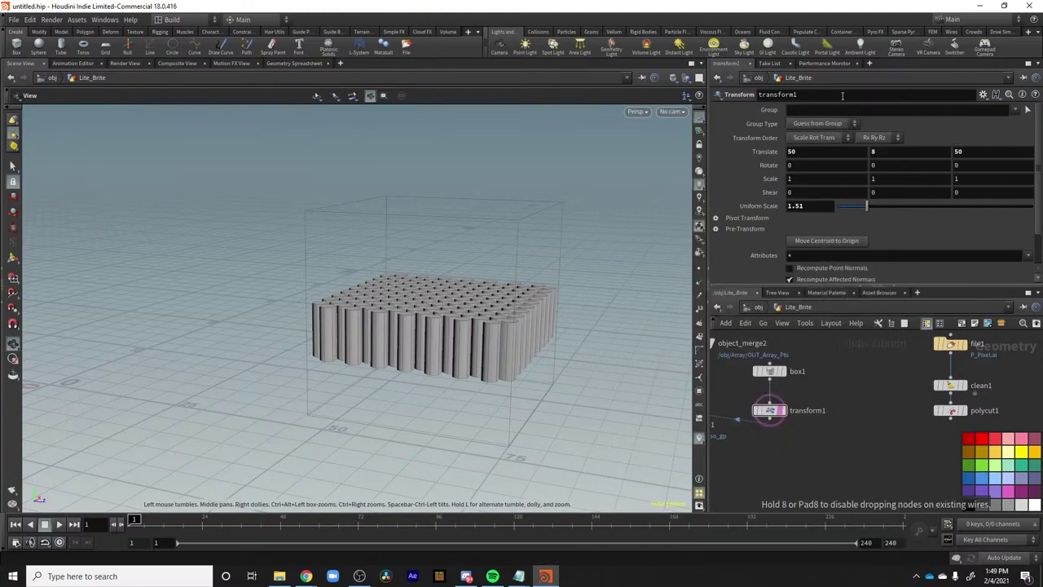
left_click(847, 347)
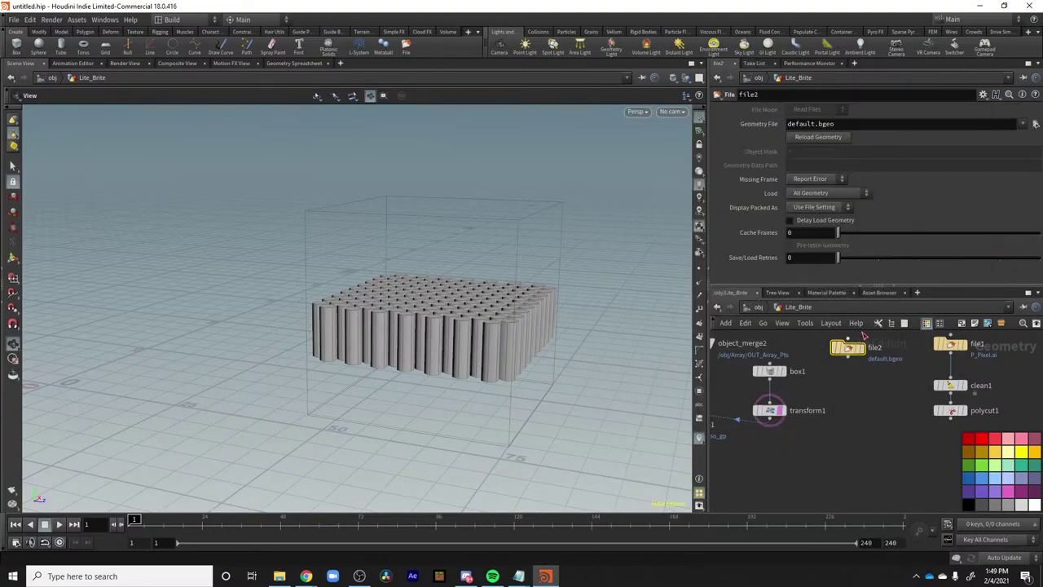
Load s_pixel.ai from the 13_Ai folder into the new File node and display it.
left_click(1036, 123)
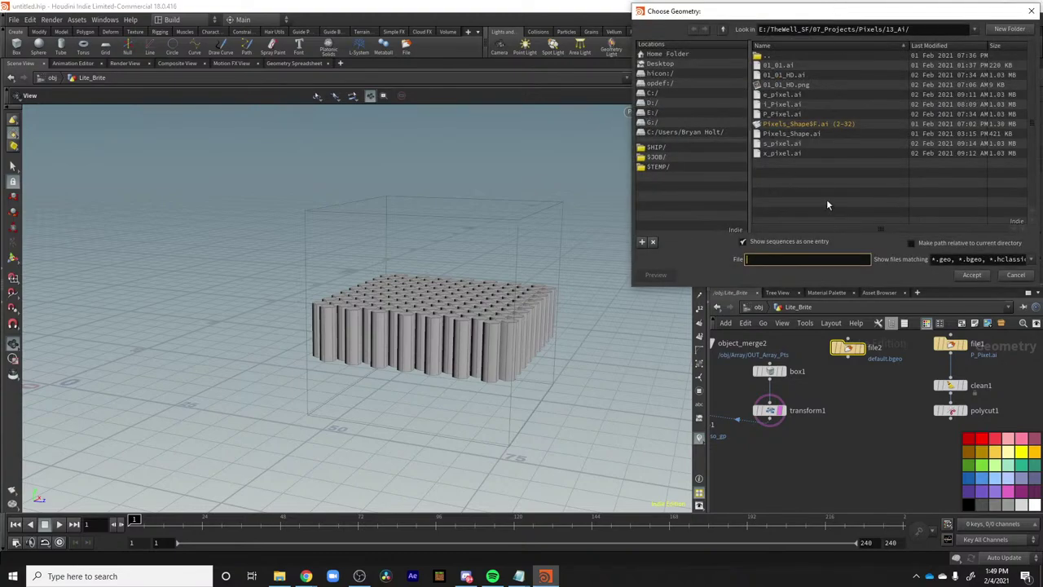
left_click(814, 132)
left_click(797, 96)
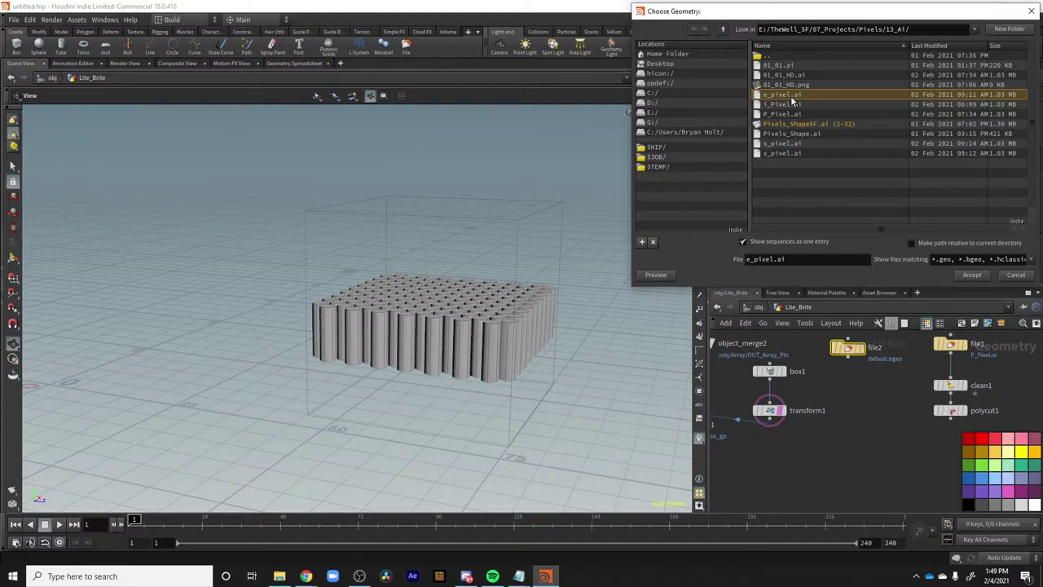
left_click(782, 144)
left_click(970, 275)
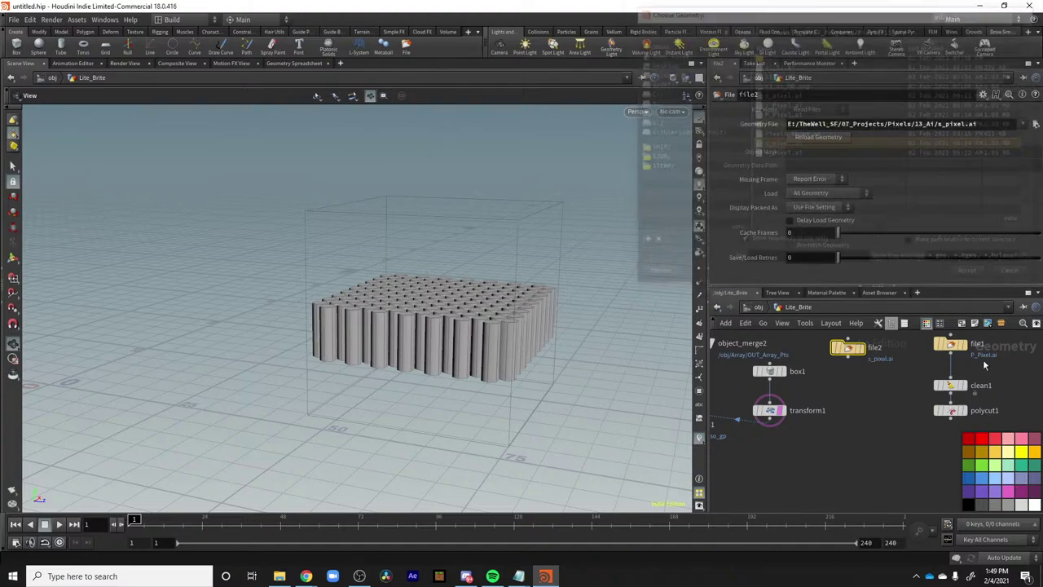
left_click_drag(855, 356, 880, 361)
Append a Transform node to the s_pixel.ai import and display it.
mouse_move(888, 366)
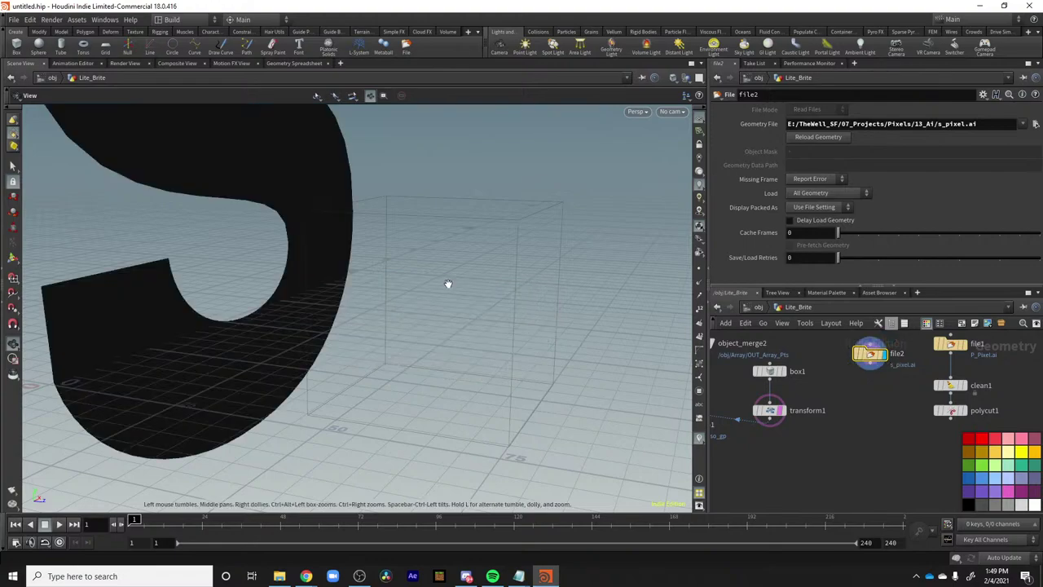
key("Tab")
type("tra")
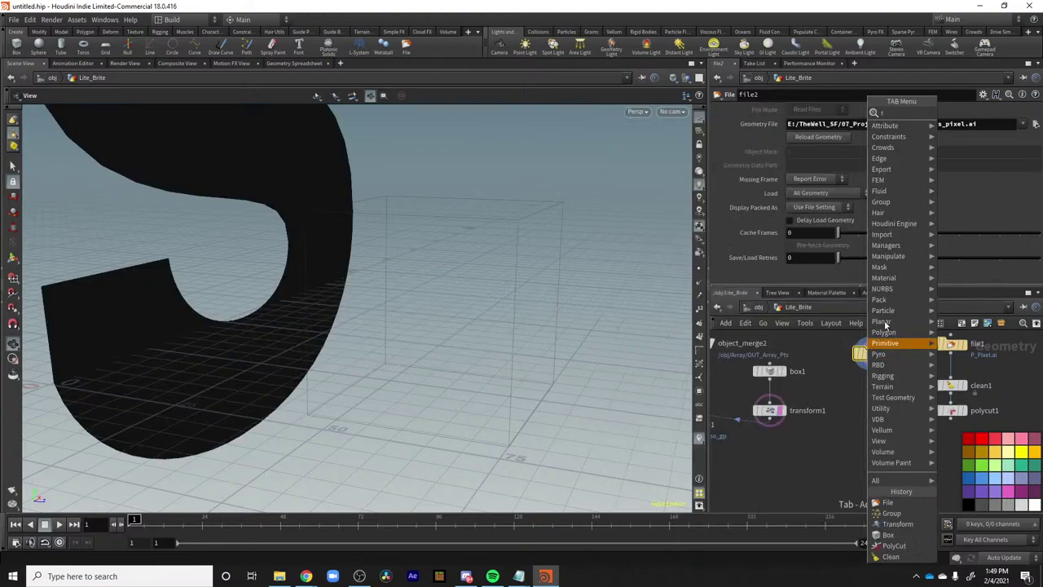
key("Down")
key("Down")
key("Return")
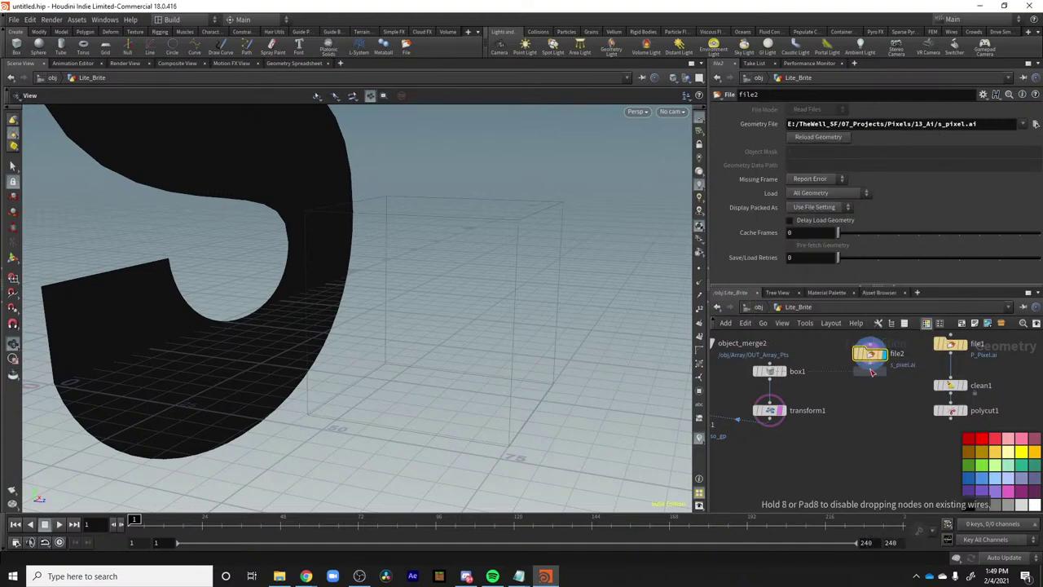
left_click(871, 392)
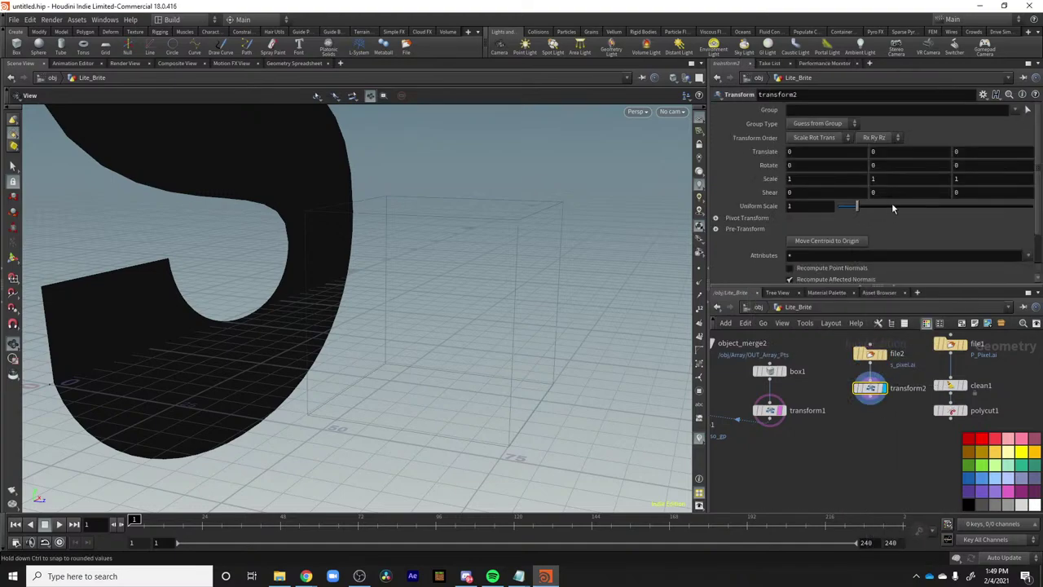
Try X rotations of 90 and 180 degrees on the S artwork's Transform.
left_click_drag(812, 166, 734, 159)
type("9")
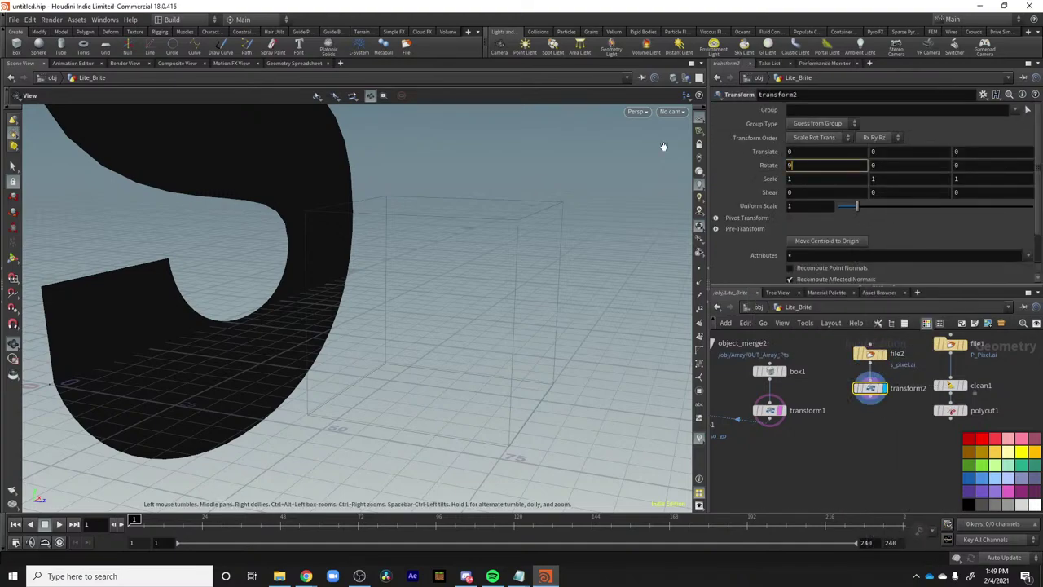
type("0")
key("Return")
scroll(488, 403, "down", 5)
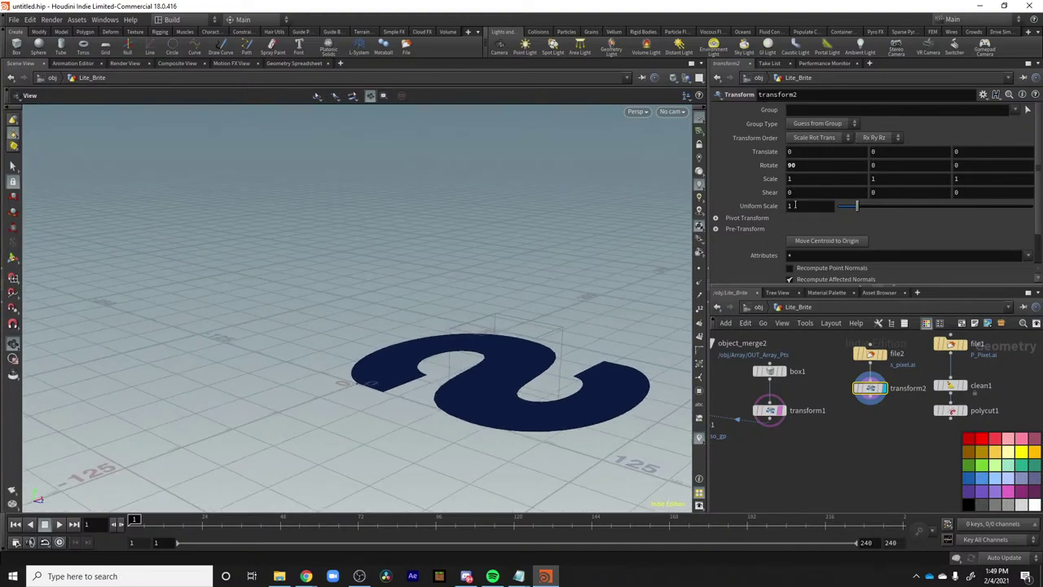
left_click_drag(823, 166, 749, 166)
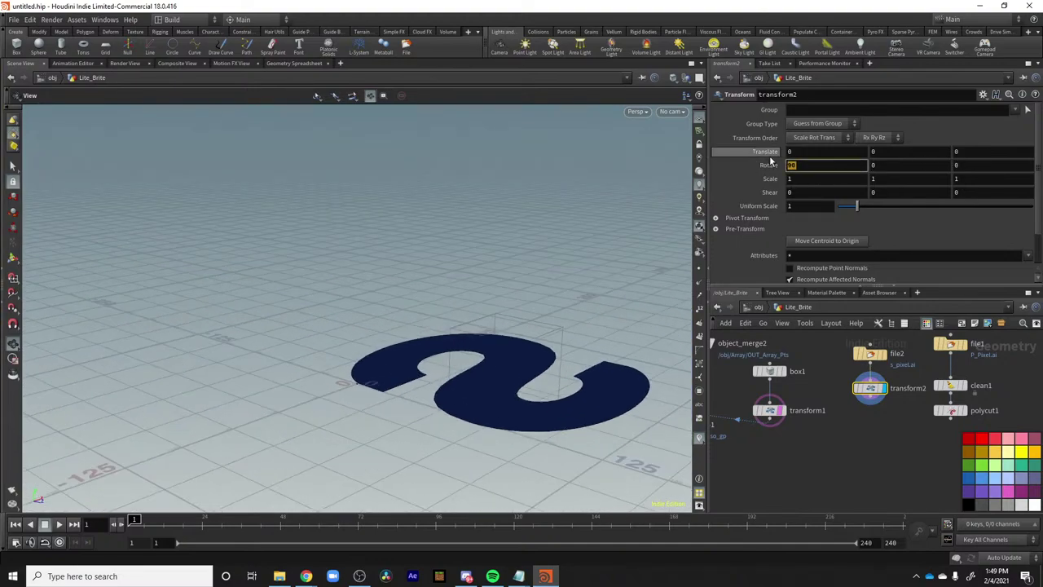
type("180")
key("Return")
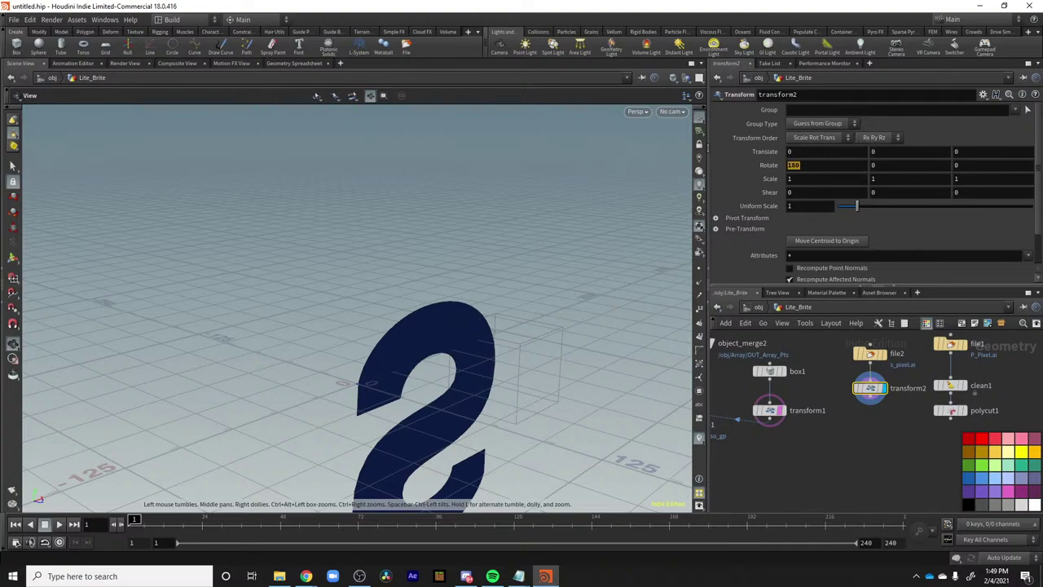
Set the S artwork's X rotation to 270 degrees to lay it flat on the grid.
key("Return")
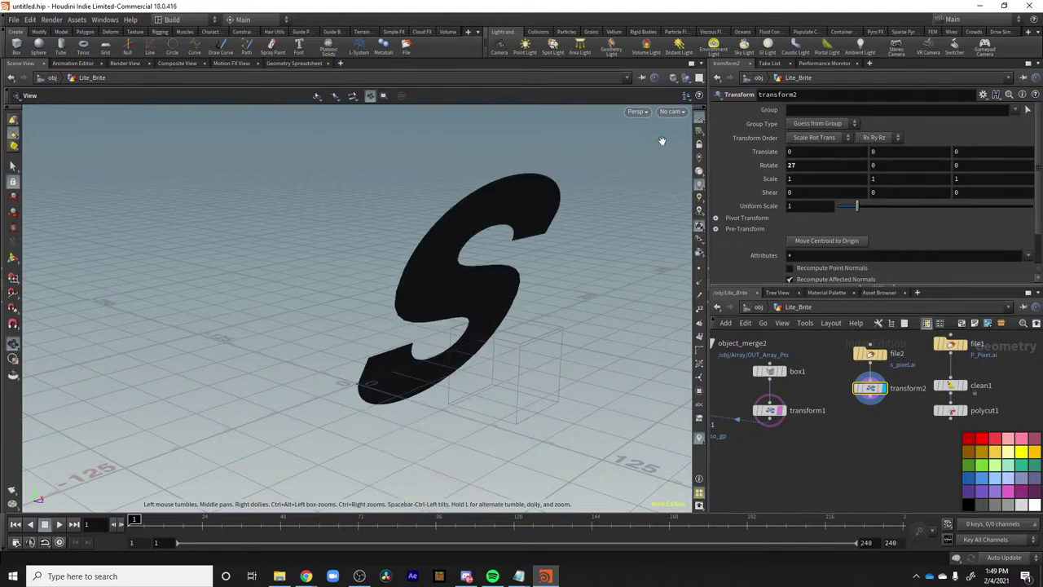
type("0")
key("Return")
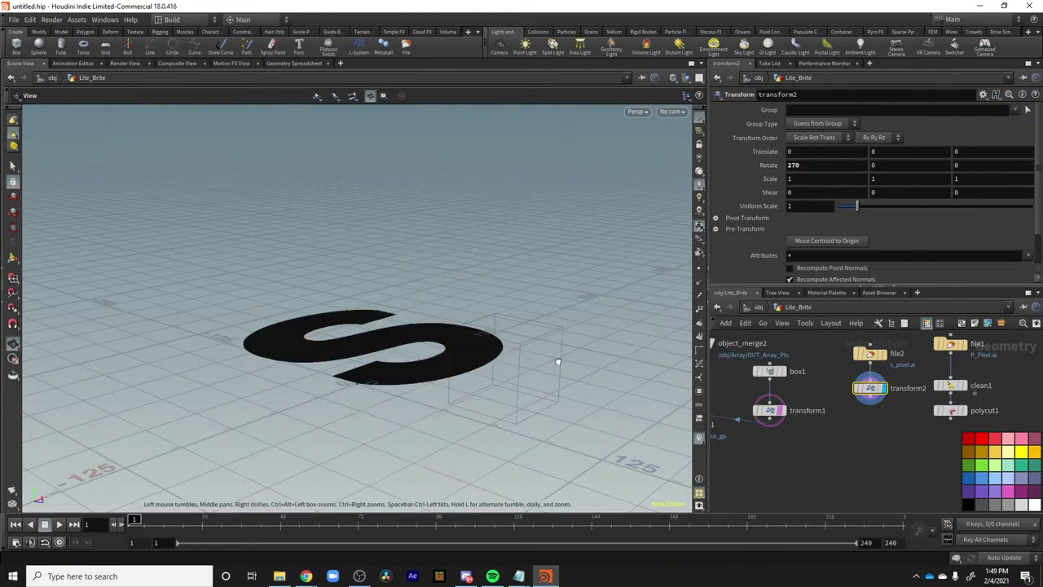
left_click_drag(559, 360, 543, 433)
Append and display a PolyExtrude after the S Transform, and reduce that Transform's Uniform Scale to 0.31.
left_click(869, 388)
key("Tab")
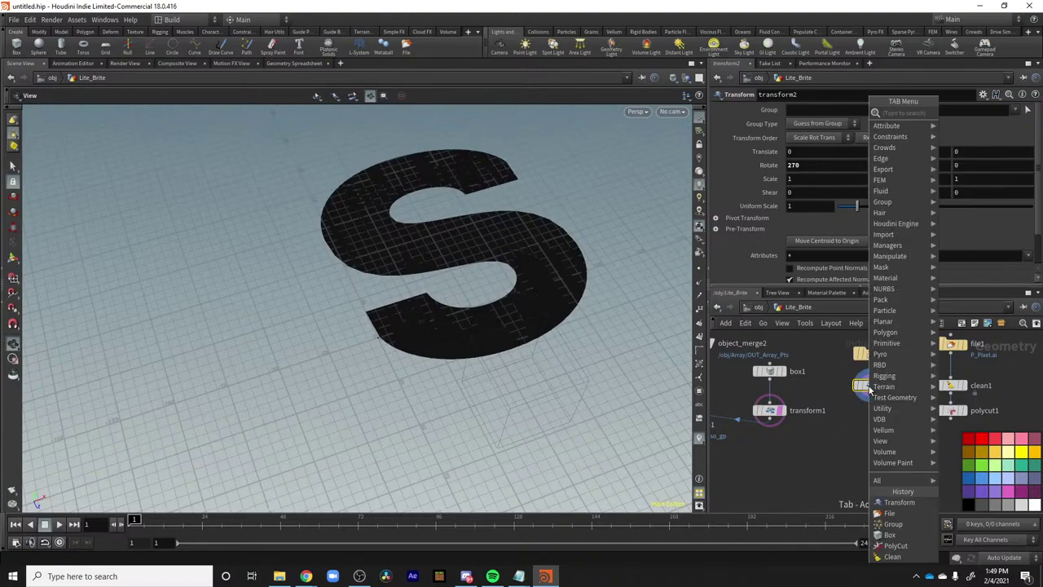
type("polyext")
left_click(977, 117)
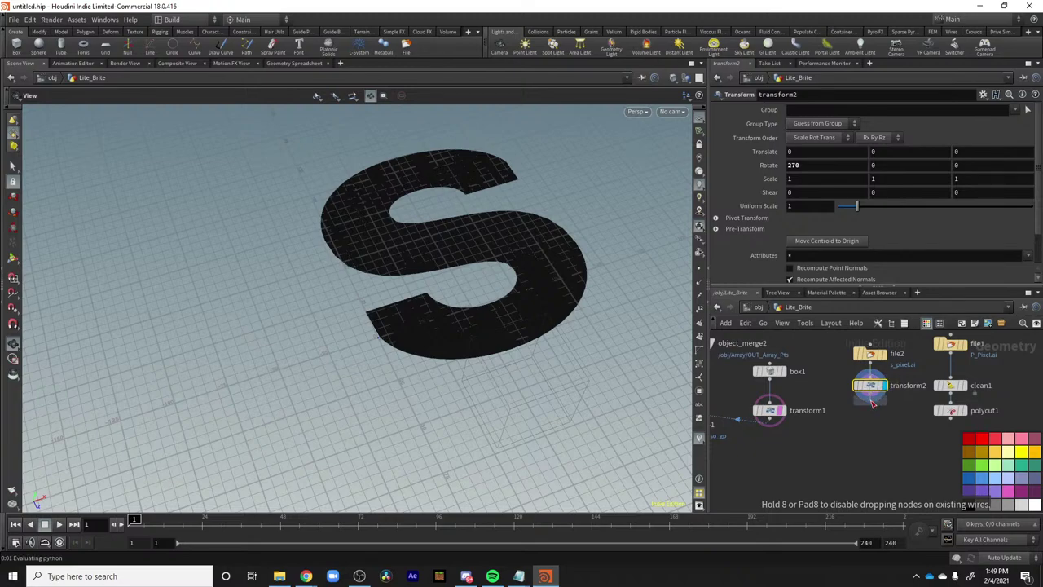
left_click(871, 422)
left_click(869, 384)
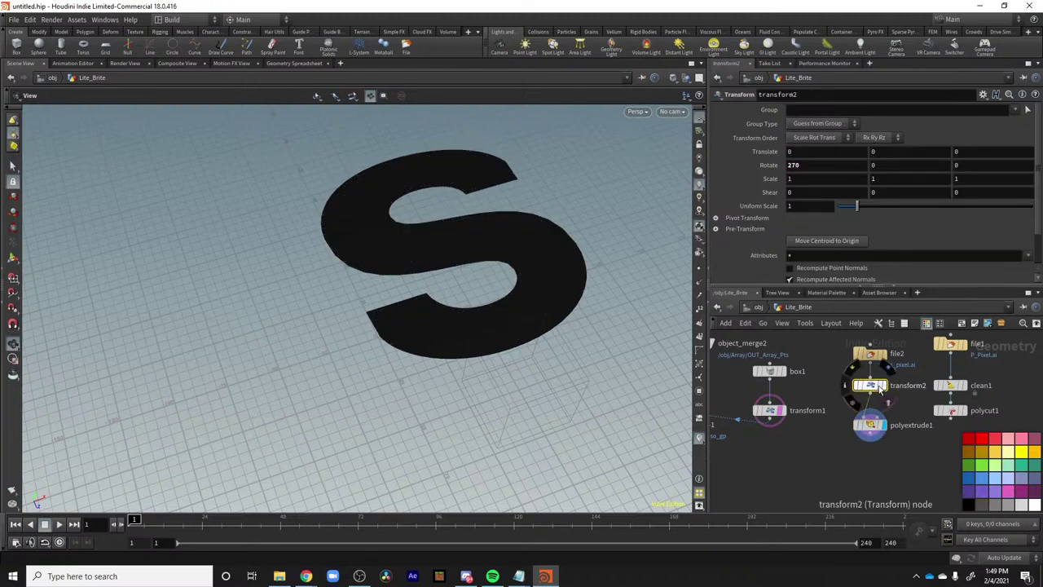
left_click_drag(858, 209, 844, 209)
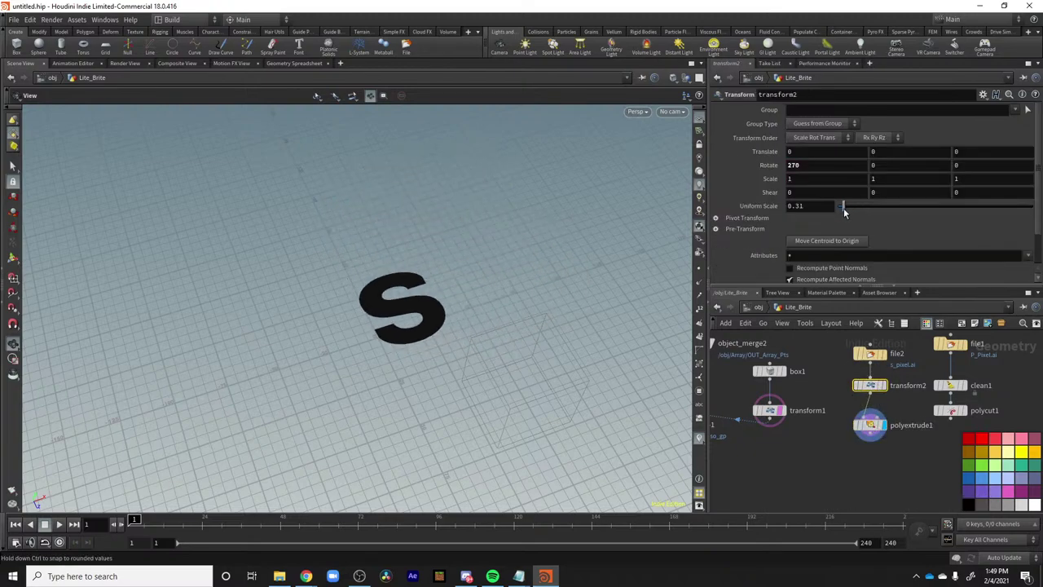
Extrude the S artwork with a PolyExtrude Distance of 11.
left_click(871, 423)
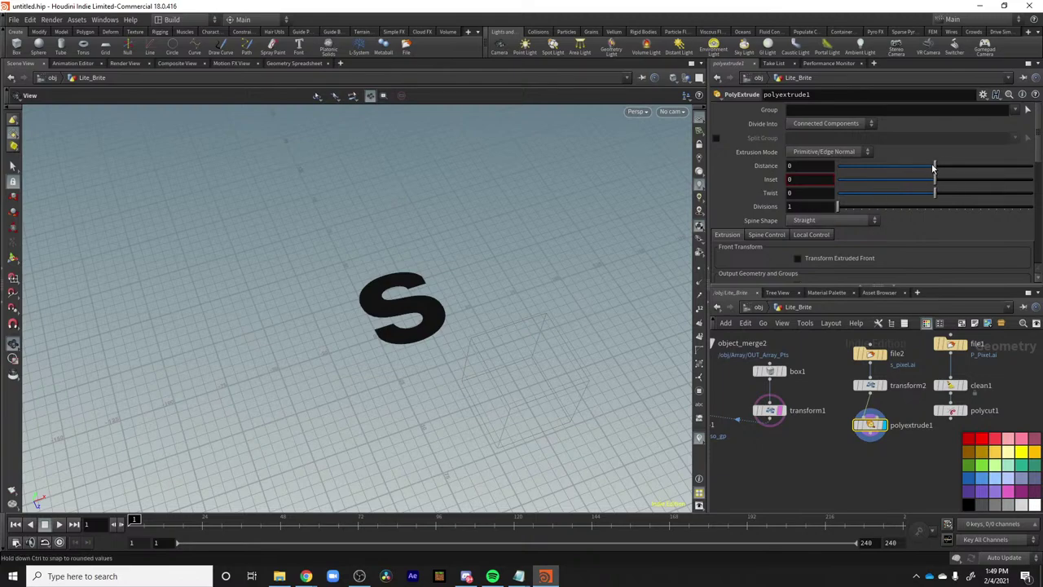
left_click_drag(934, 167, 1033, 167)
left_click(809, 163)
mouse_move(808, 166)
middle_mouse_down()
mouse_move(809, 134)
mouse_move(856, 124)
mouse_move(803, 179)
middle_mouse_up()
left_click_drag(522, 342, 582, 203, "alt")
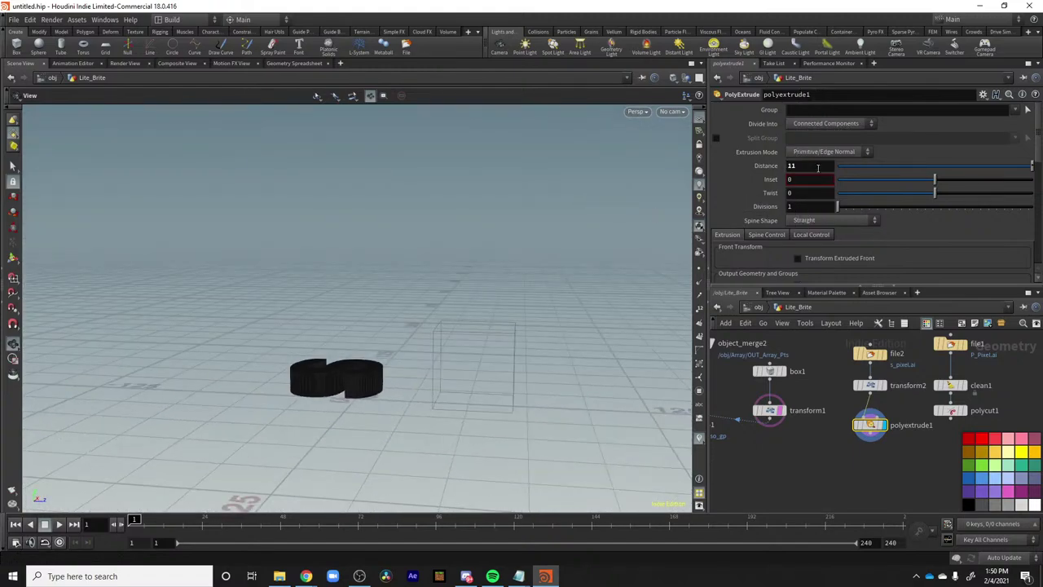
middle_click_drag(818, 167, 818, 131)
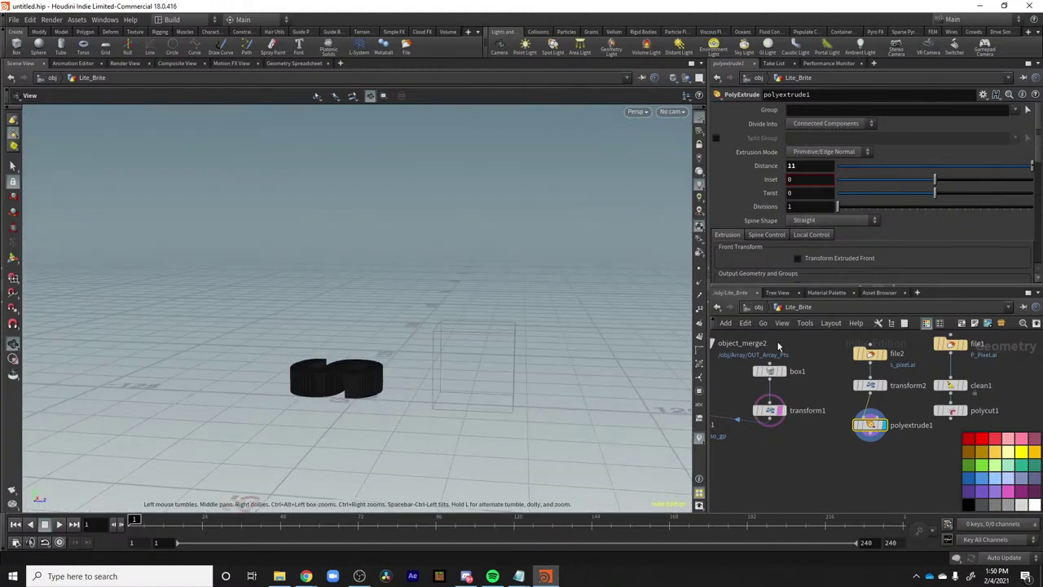
left_click_drag(872, 426, 872, 420)
right_click(877, 432)
left_click(832, 440)
left_click(863, 429)
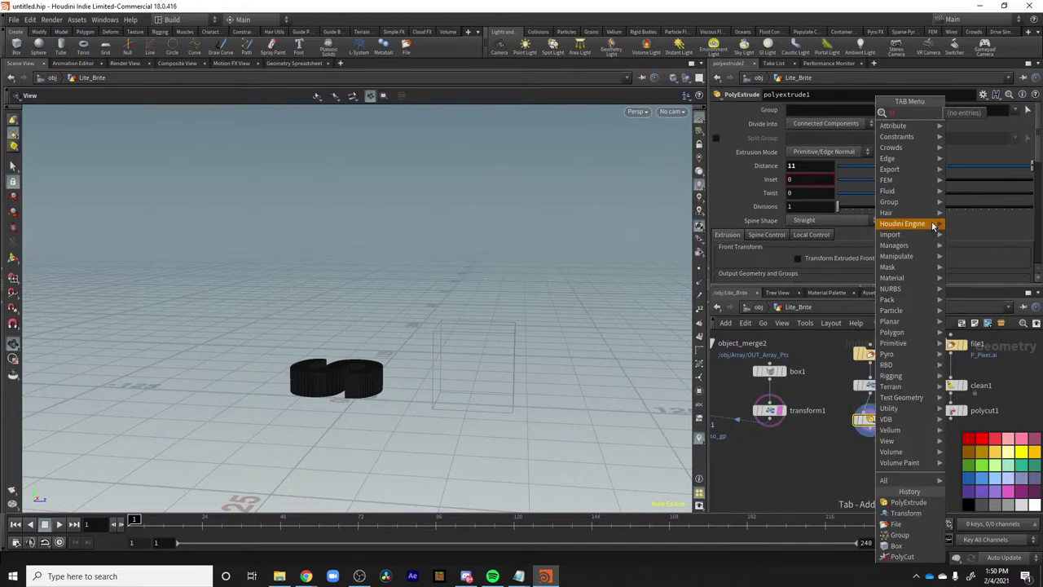
left_click(787, 456)
Rewire group1 to use the PolyExtrude as its bounding object and keep object_merge2 connected to its first input.
middle_click_drag(768, 458, 842, 431)
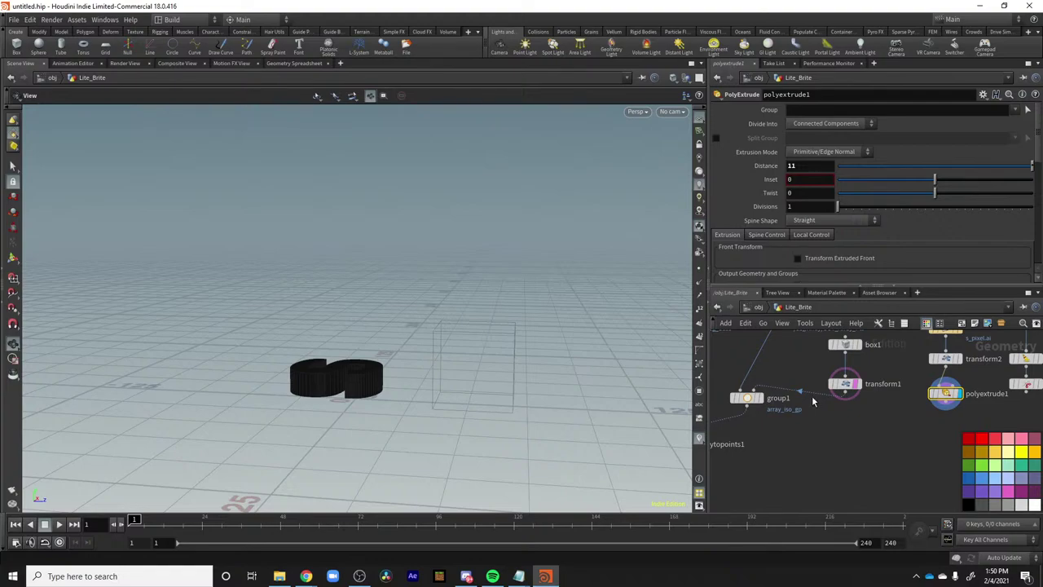
mouse_move(754, 391)
left_mouse_down()
mouse_move(763, 380)
mouse_move(943, 419)
mouse_move(945, 407)
left_mouse_up()
left_click(757, 392)
middle_click_drag(836, 465, 887, 512)
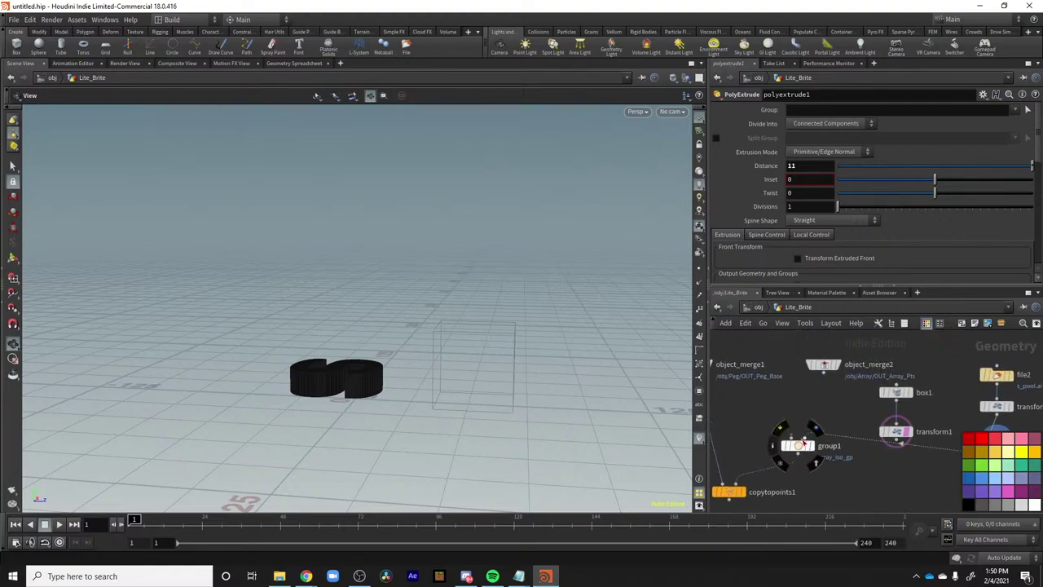
left_click_drag(792, 437, 821, 387)
middle_click_drag(821, 387, 695, 367)
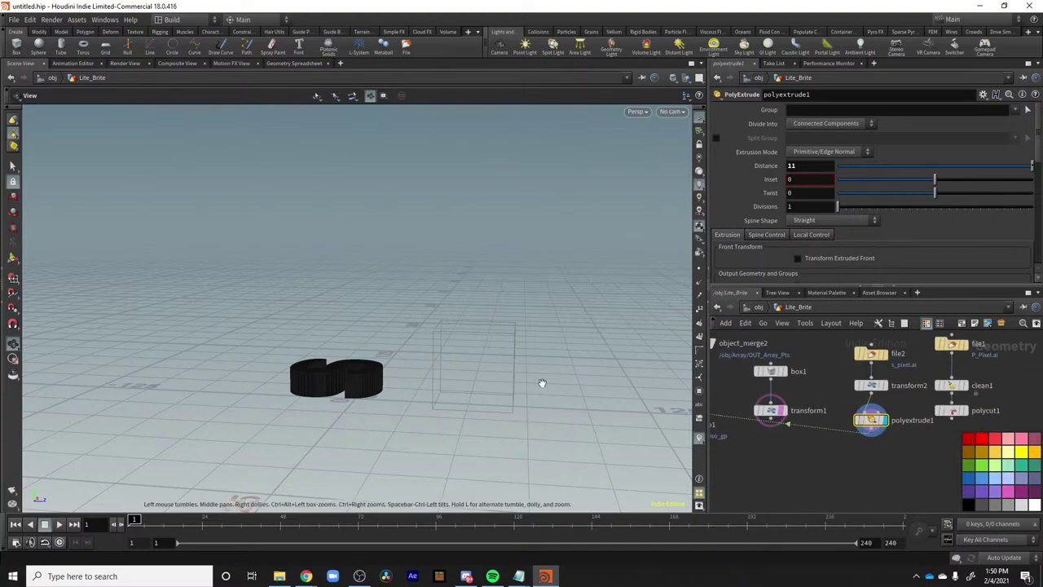
Insert a Transform node between the PolyExtrude and group1, aligned beneath the PolyExtrude.
left_click_drag(526, 347, 396, 399)
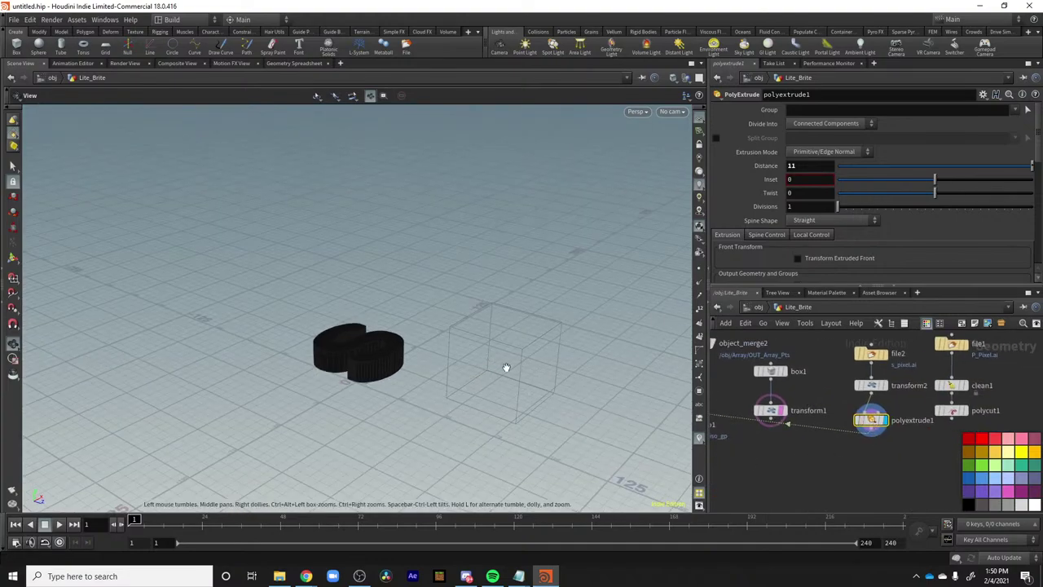
key("Tab")
type("tr")
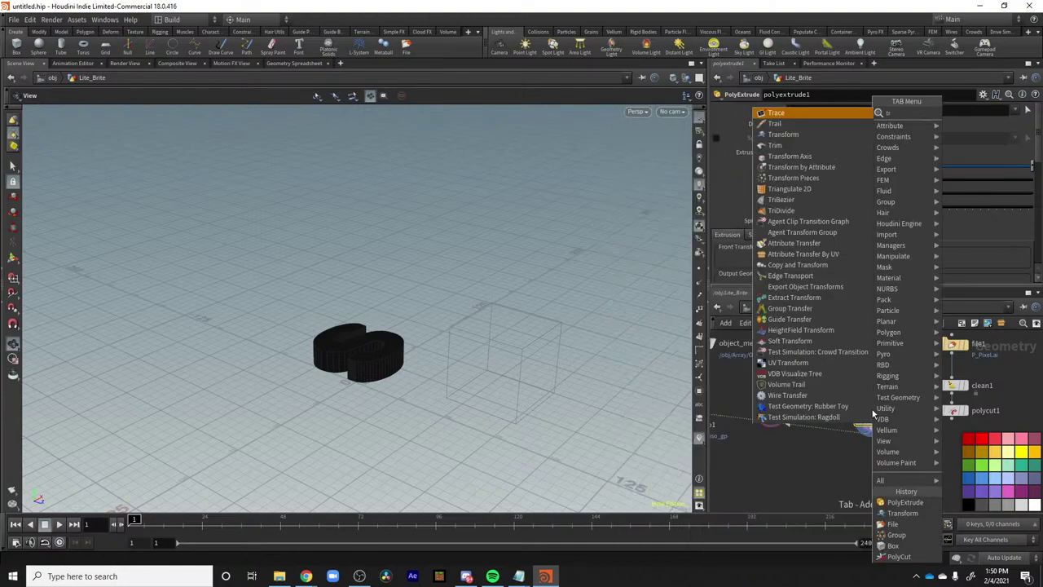
type("ansfo")
key("Return")
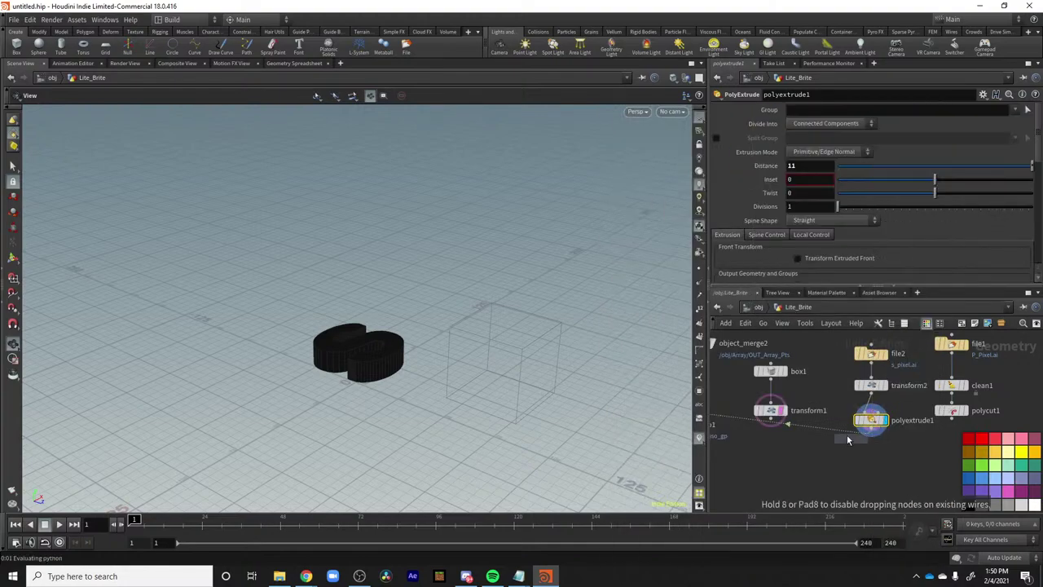
left_click(839, 450)
left_click_drag(841, 452, 872, 453)
Display the new Transform and move the extruded S into the point array with Translate set to 20, 0, 60.
middle_click_drag(800, 151, 837, 123)
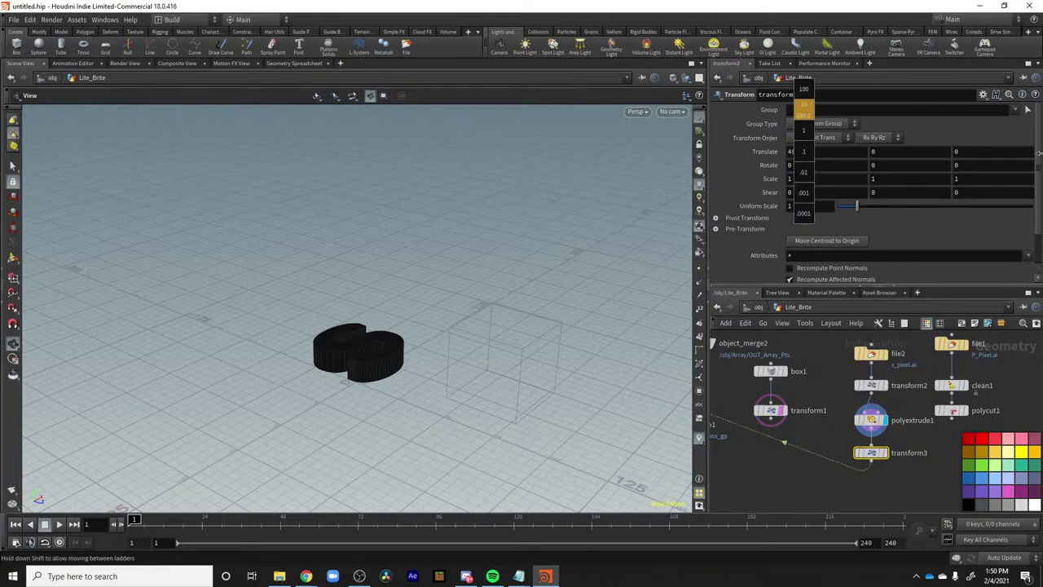
middle_click_drag(1039, 153, 916, 143)
left_click(884, 452)
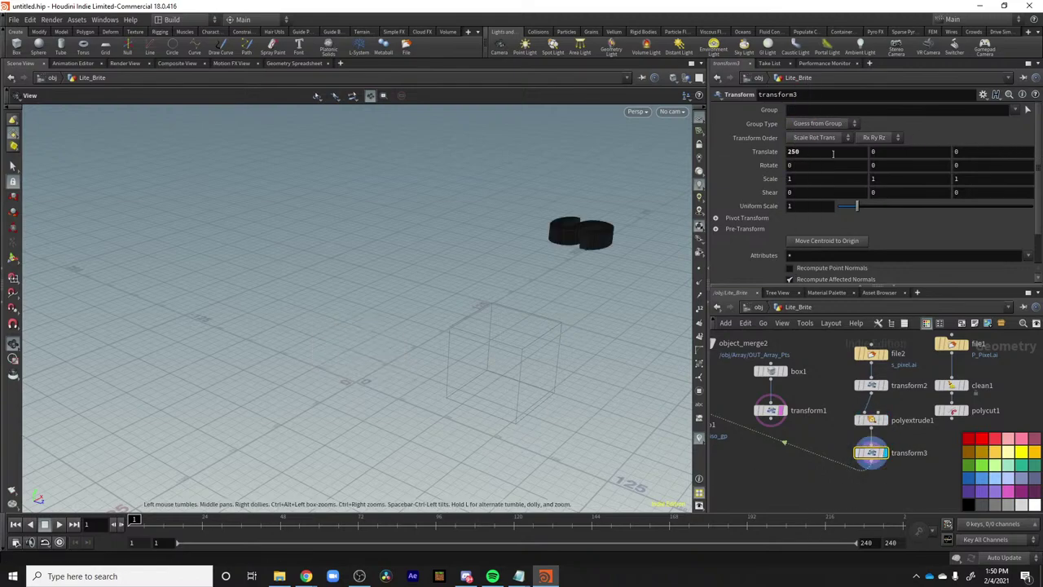
middle_click_drag(813, 151, 815, 132)
middle_click_drag(772, 114, 698, 133)
middle_click_drag(1000, 152, 1032, 129)
Display Copy to Points and inspect the S-shaped peg layout up close.
middle_click_drag(795, 476, 911, 422)
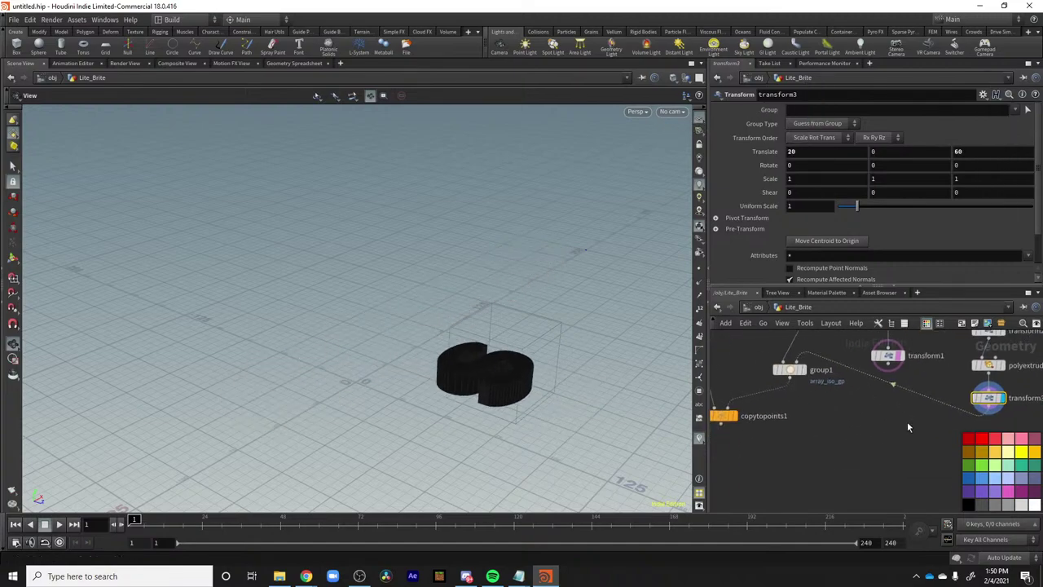
left_click(733, 417)
left_click_drag(563, 395, 419, 409)
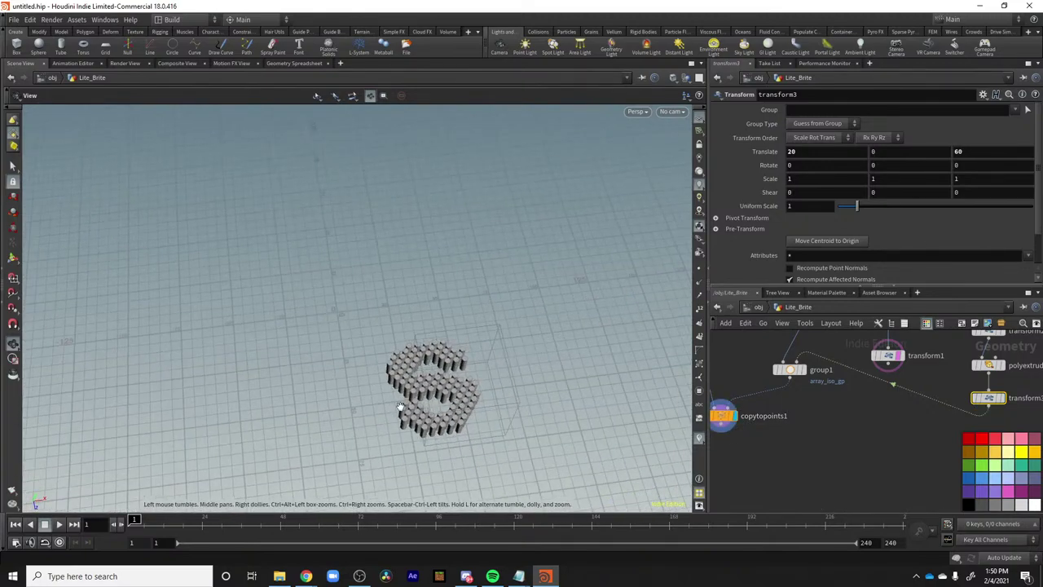
right_click_drag(418, 410, 604, 409)
mouse_move(518, 576)
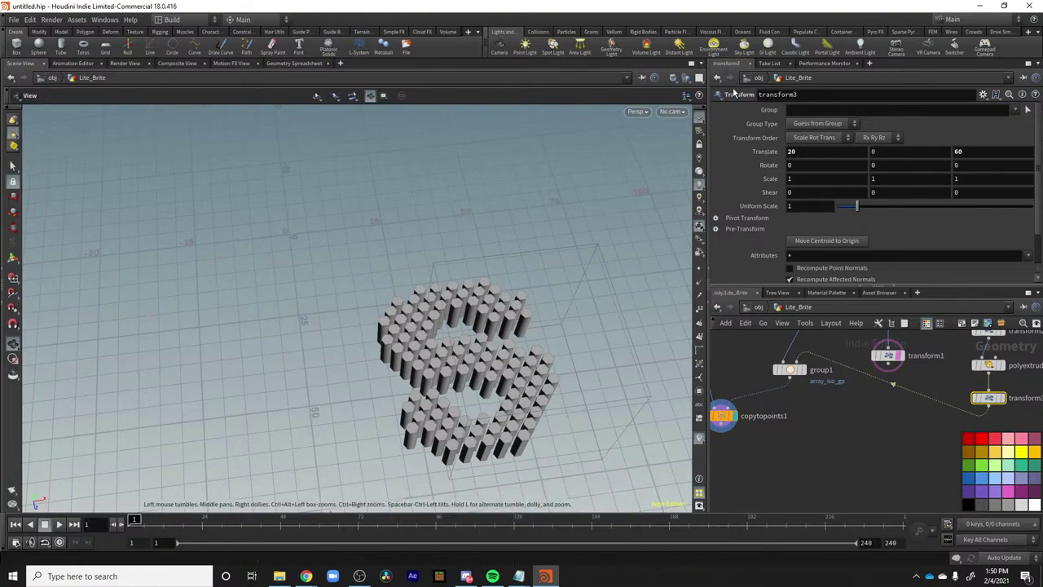
left_click(699, 184)
key("alt+Tab")
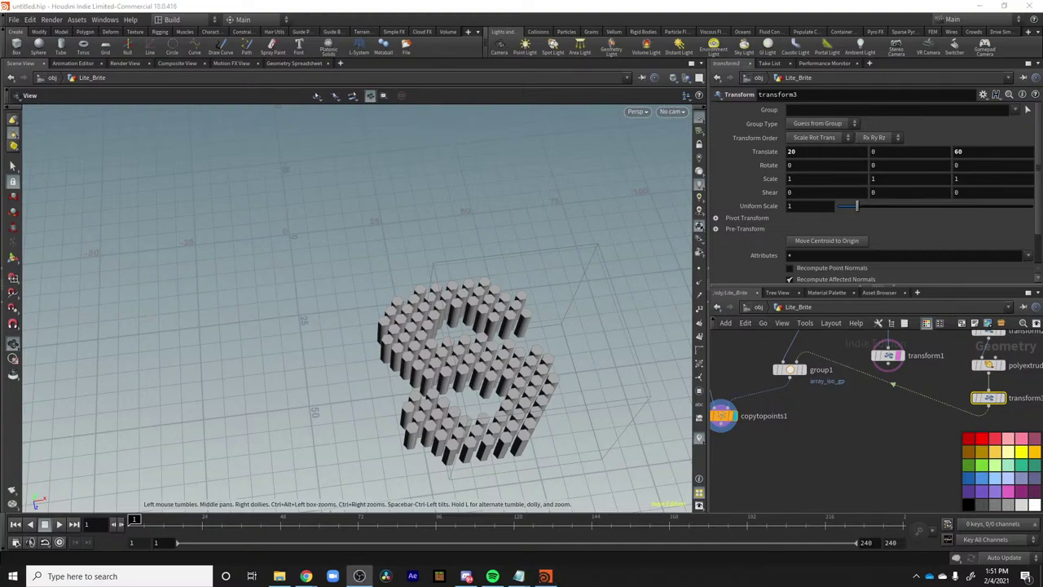